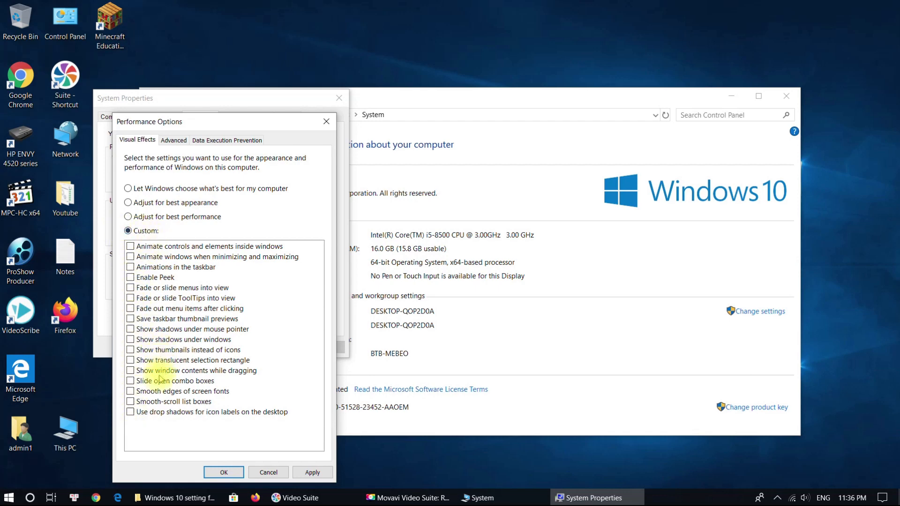
Enable smooth screen font edges, icon label drop shadows, and shadows under windows and the mouse pointer, and apply the visual effects
{"action": "left_click", "coordinate": [131, 392]}
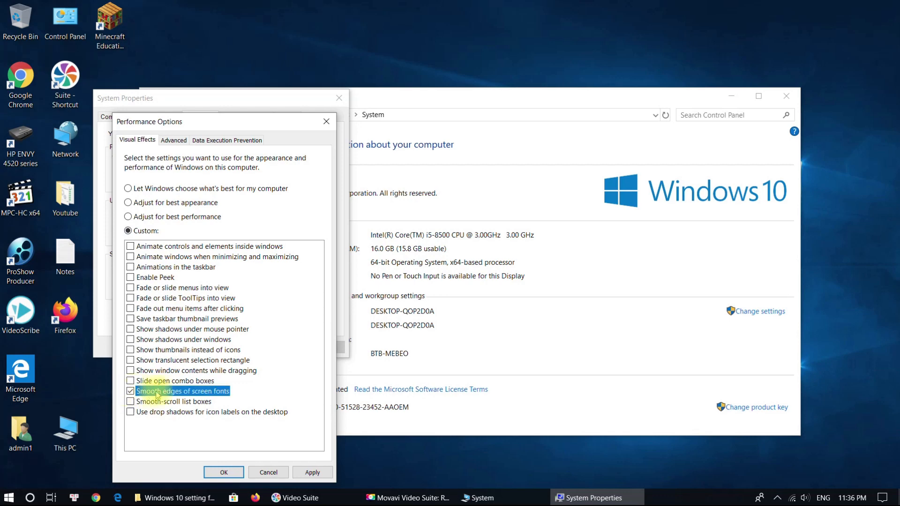
{"action": "left_click", "coordinate": [135, 413]}
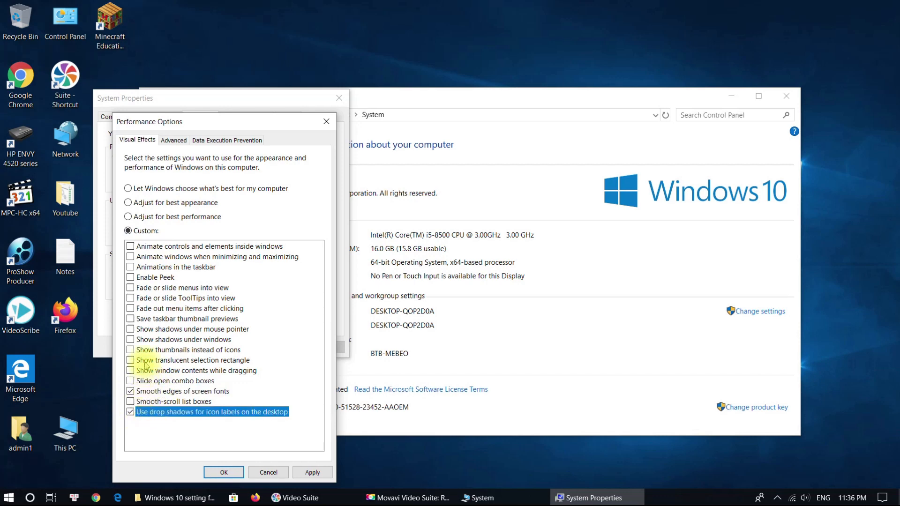
{"action": "left_click", "coordinate": [131, 341]}
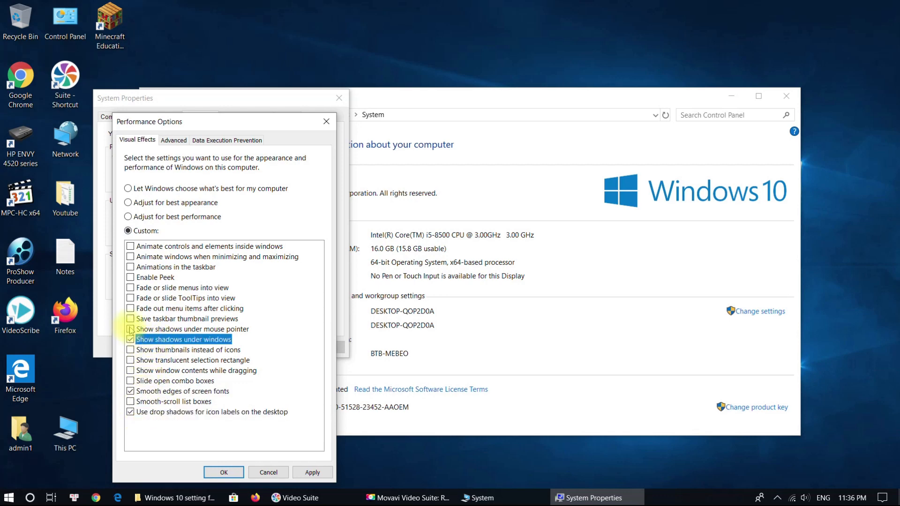
{"action": "left_click", "coordinate": [131, 329]}
{"action": "left_click", "coordinate": [312, 473]}
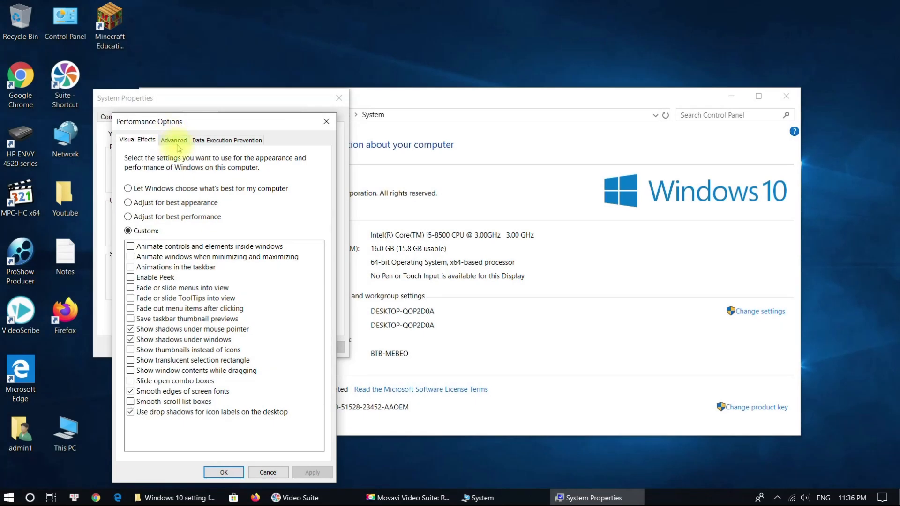
Open the virtual memory settings from the advanced performance options
{"action": "left_click", "coordinate": [173, 140]}
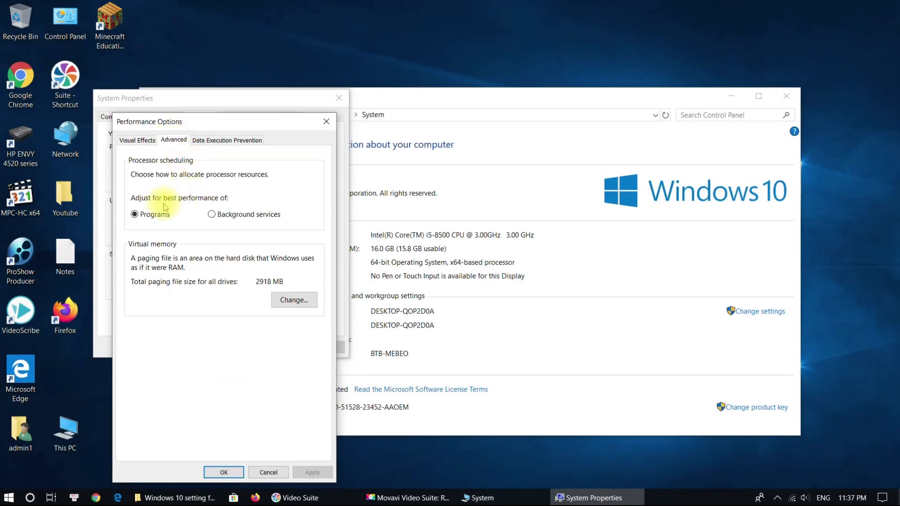
{"action": "left_click", "coordinate": [290, 302]}
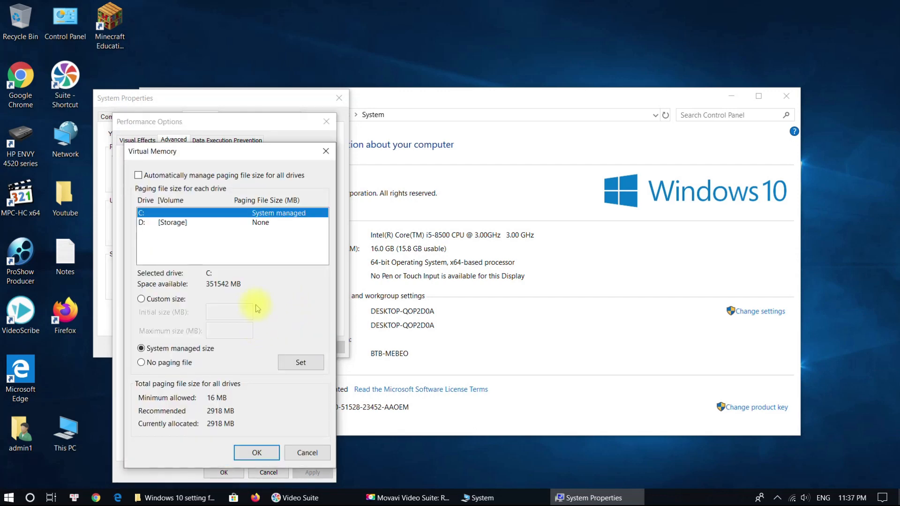
Set a custom paging file for drive C: with initial and maximum sizes of 4096 MB
{"action": "left_click", "coordinate": [142, 300]}
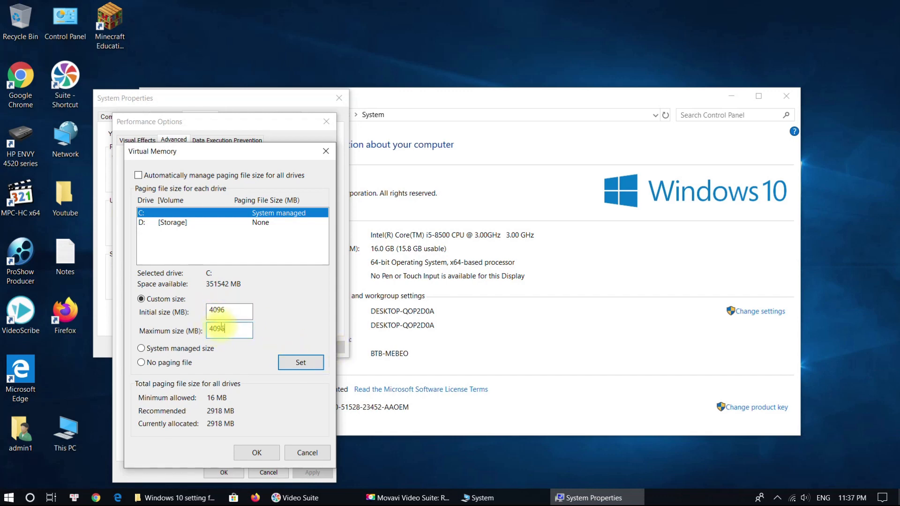
{"action": "left_click", "coordinate": [300, 363]}
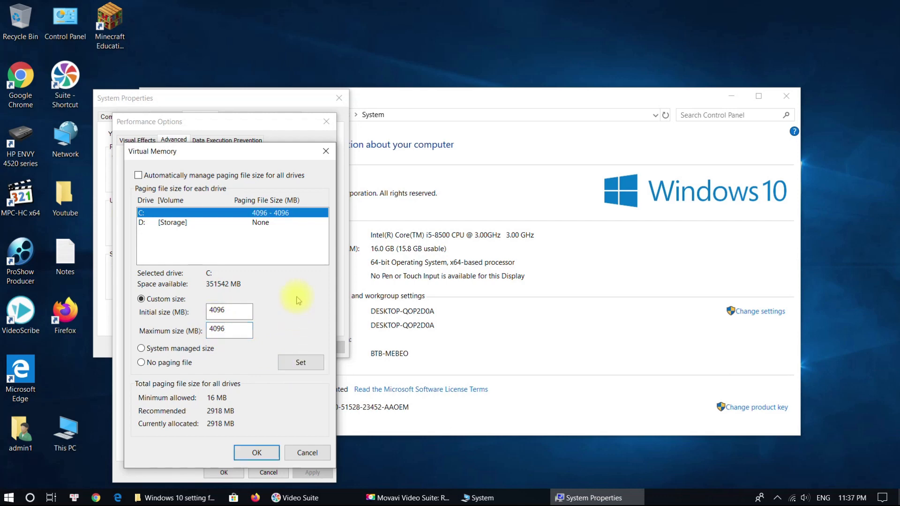
{"action": "left_click", "coordinate": [211, 332]}
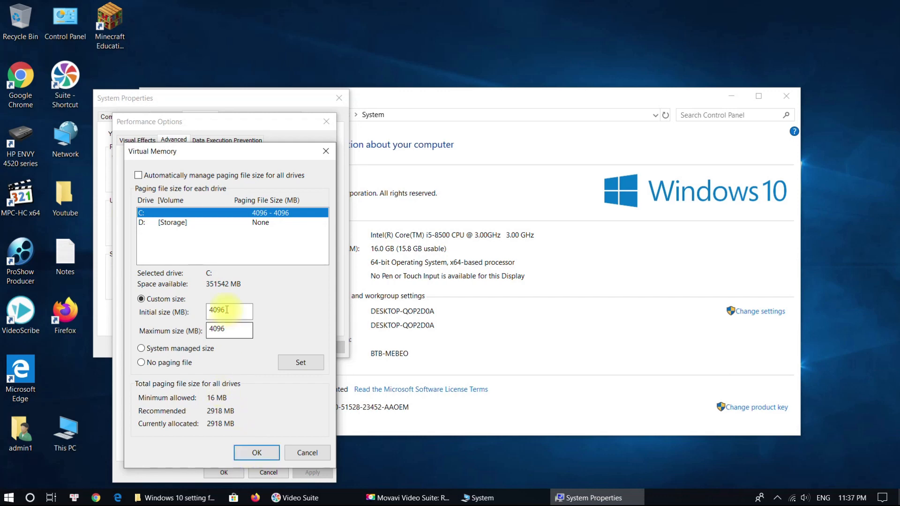
Set drive C: to no paging file, confirm the change, and close all open system settings windows
{"action": "left_click", "coordinate": [153, 360]}
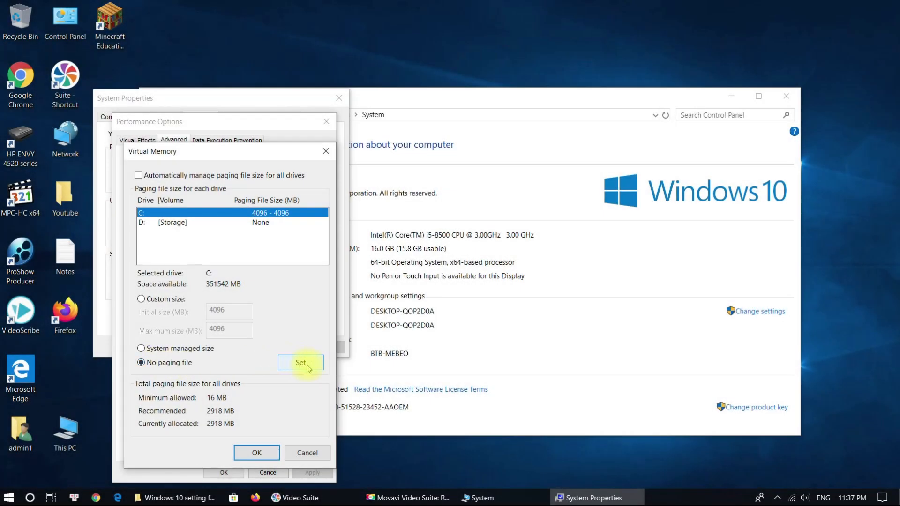
{"action": "left_click", "coordinate": [309, 368]}
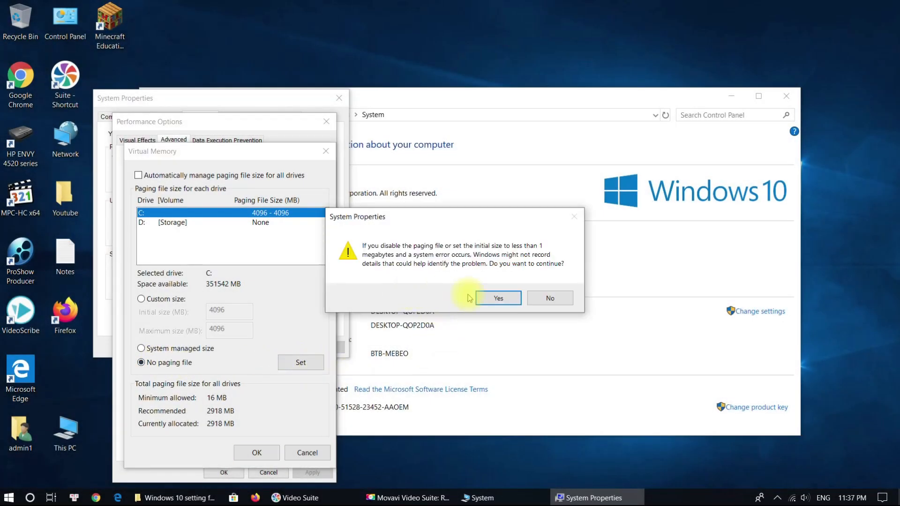
{"action": "left_click", "coordinate": [498, 299]}
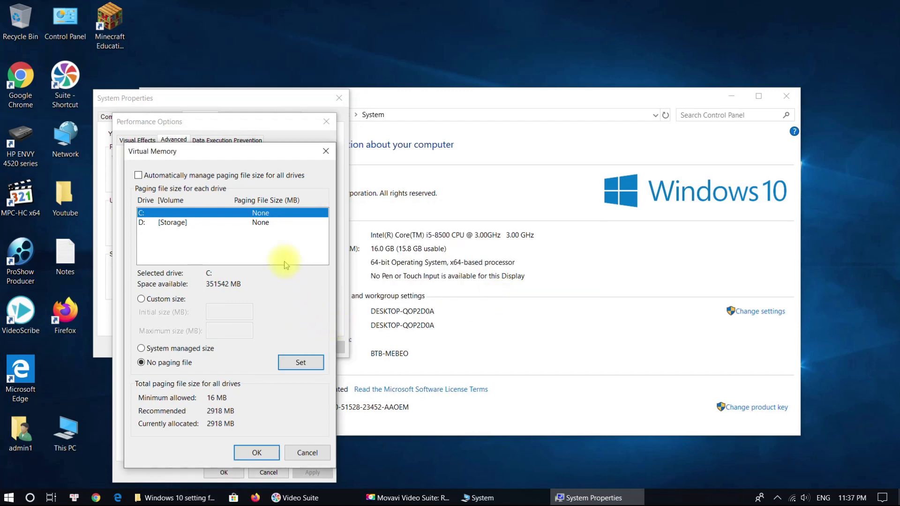
{"action": "left_click", "coordinate": [258, 452]}
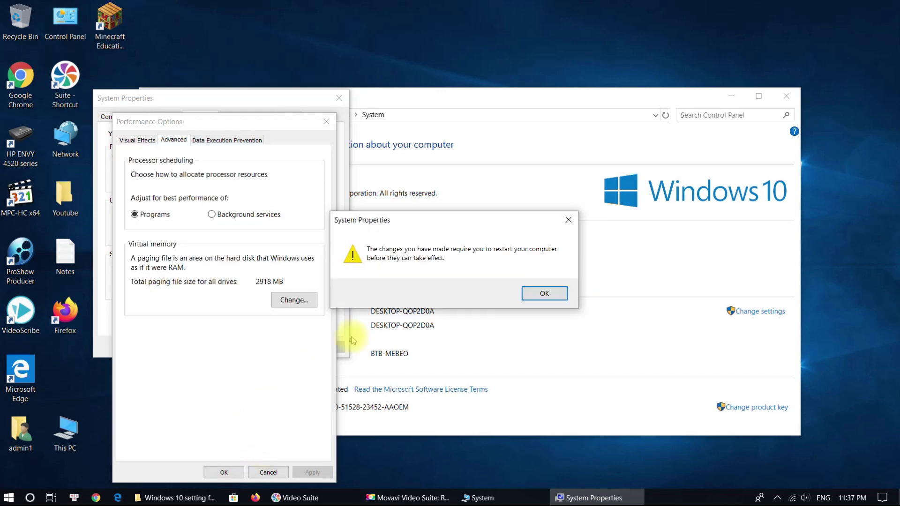
{"action": "left_click", "coordinate": [522, 301]}
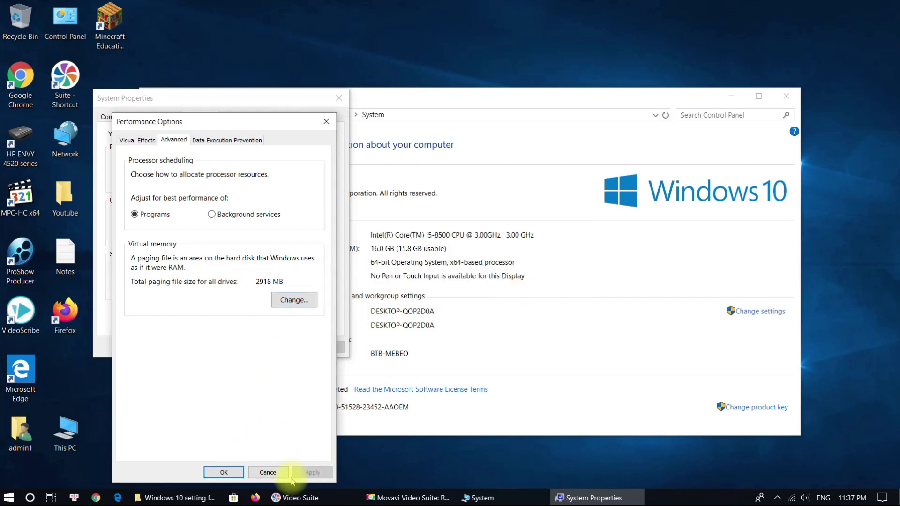
{"action": "left_click", "coordinate": [225, 472]}
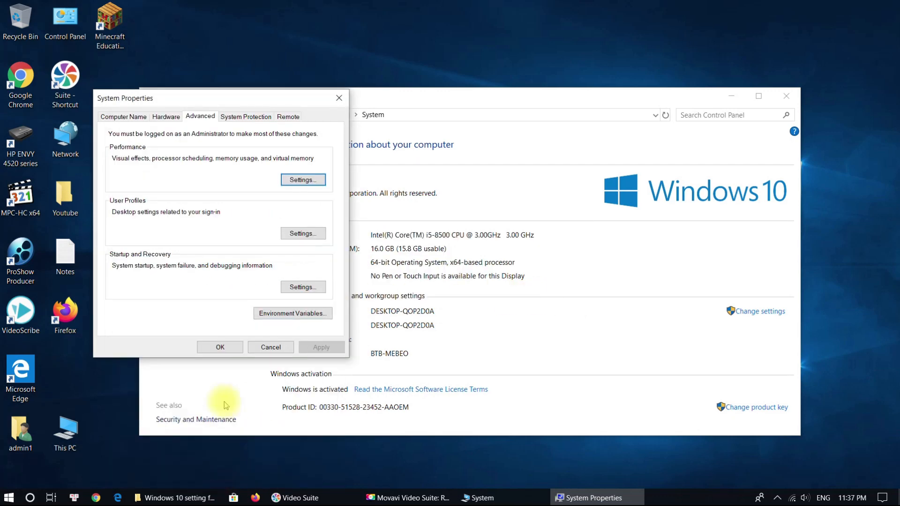
{"action": "left_click", "coordinate": [220, 348]}
{"action": "left_click", "coordinate": [515, 263]}
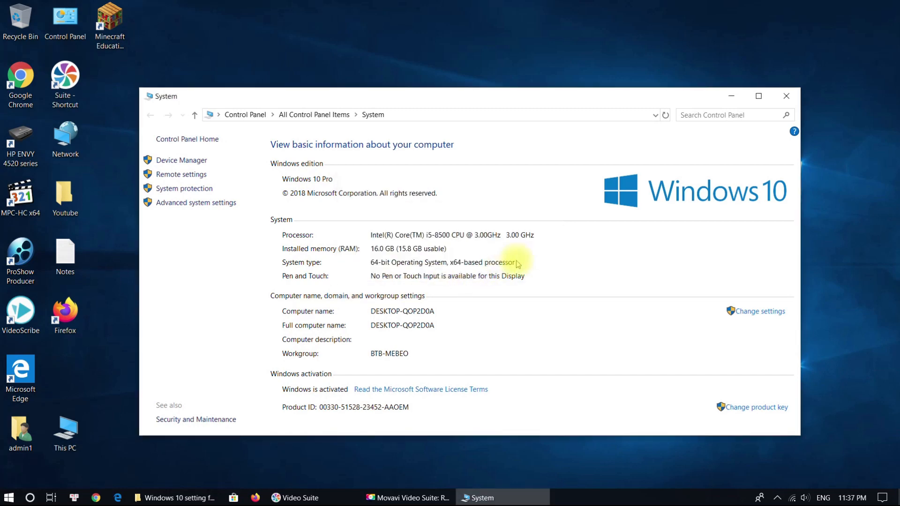
{"action": "left_click", "coordinate": [786, 96]}
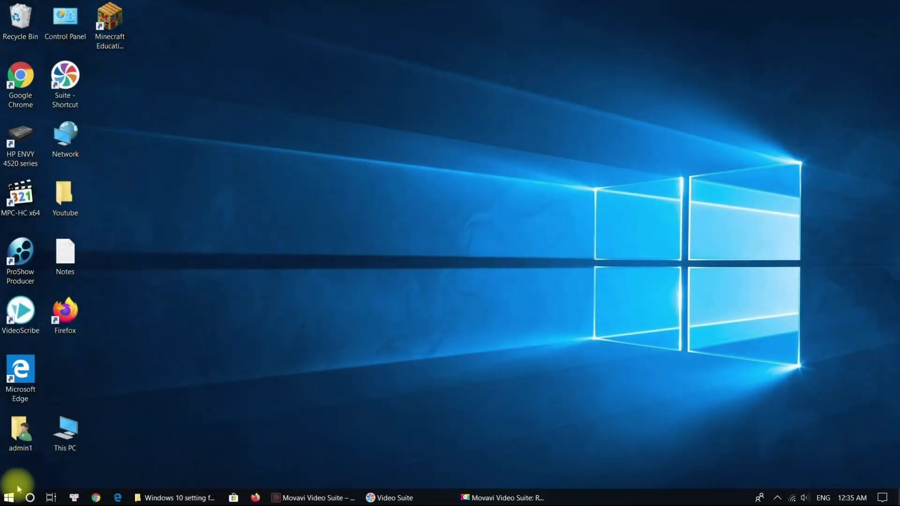
Open the Notifications & actions page of the Windows System settings and find the notification options
{"action": "left_click", "coordinate": [10, 498]}
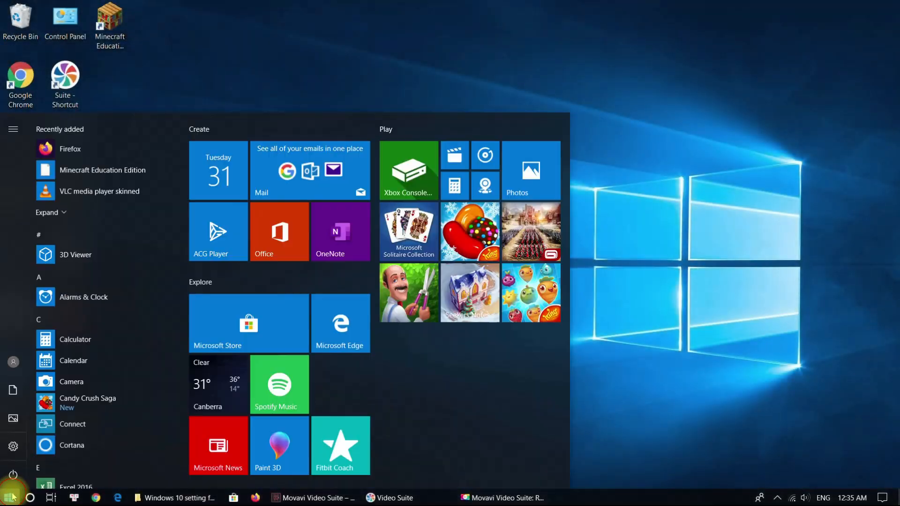
{"action": "left_click", "coordinate": [14, 447]}
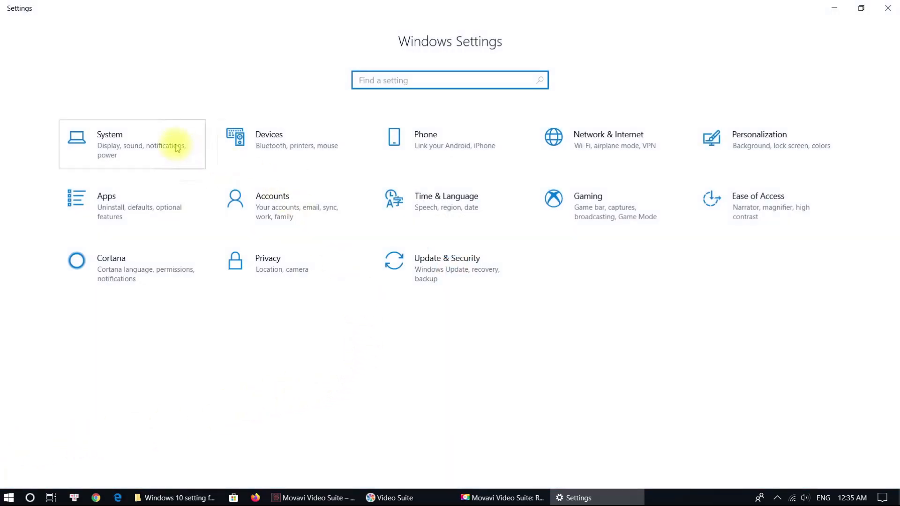
{"action": "left_click", "coordinate": [143, 150]}
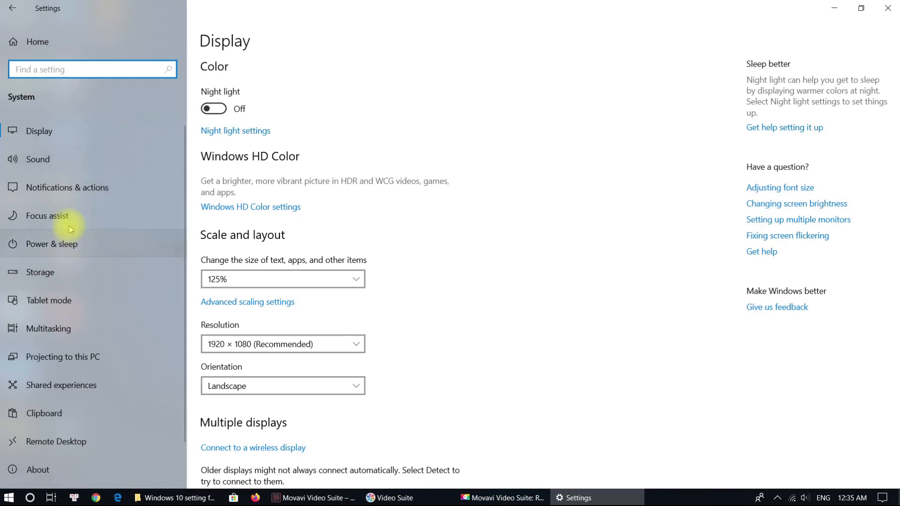
{"action": "left_click", "coordinate": [124, 190]}
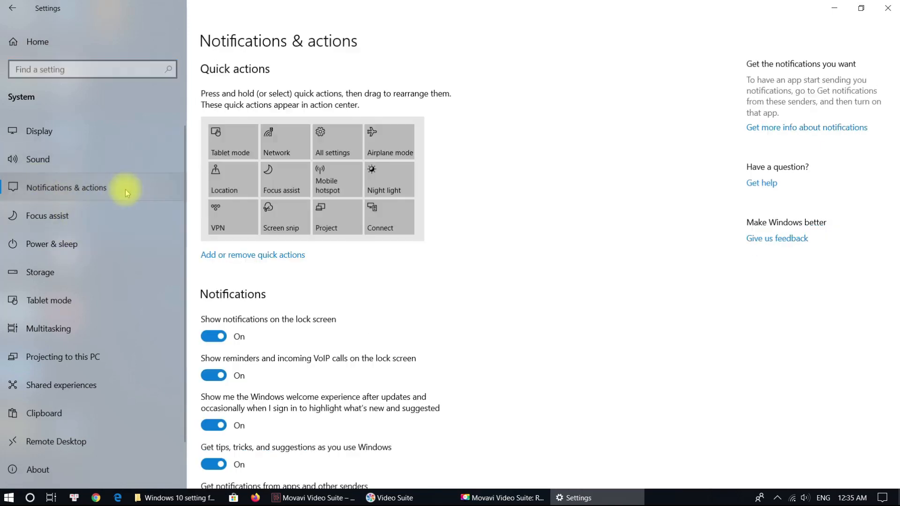
{"action": "scroll", "coordinate": [291, 287], "scroll_direction": "down", "scroll_amount": 6}
{"action": "scroll", "coordinate": [245, 209], "scroll_direction": "up", "scroll_amount": 3}
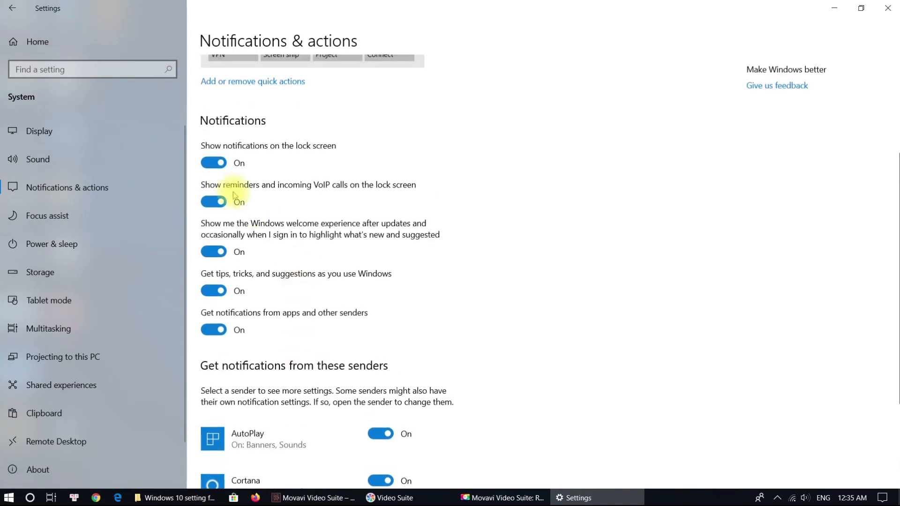
Turn off lock screen reminders and VoIP calls, the welcome experience, Windows tips and app notifications, and close the settings
{"action": "left_click", "coordinate": [214, 202]}
{"action": "left_click", "coordinate": [207, 252]}
{"action": "left_click", "coordinate": [209, 290]}
{"action": "left_click", "coordinate": [212, 329]}
{"action": "scroll", "coordinate": [293, 320], "scroll_direction": "down", "scroll_amount": 3}
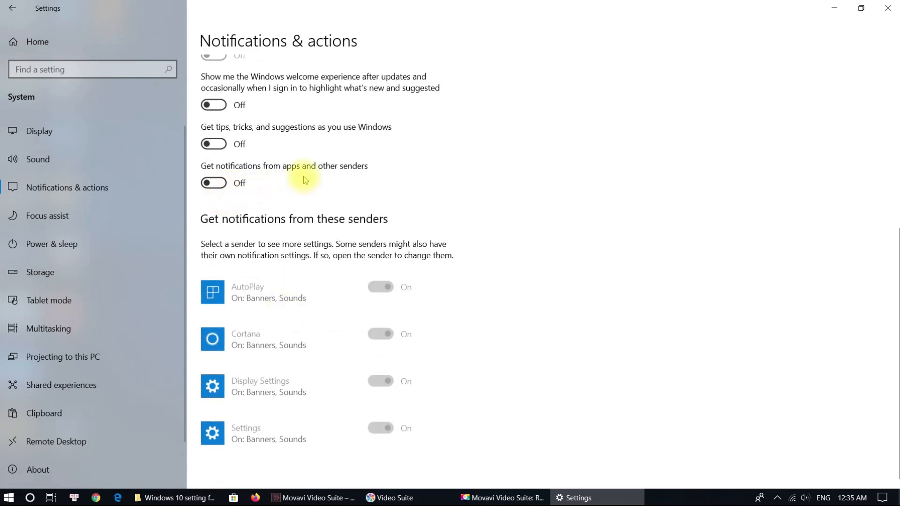
{"action": "scroll", "coordinate": [256, 410], "scroll_direction": "up", "scroll_amount": 7}
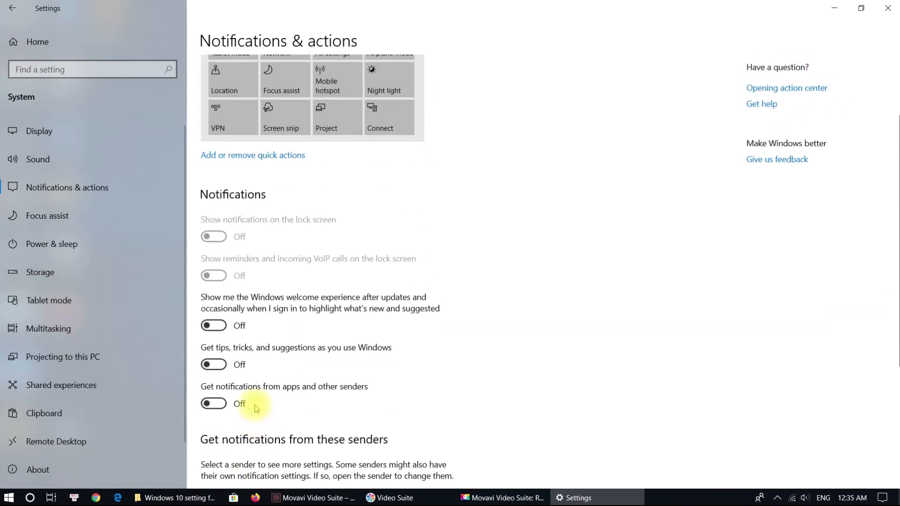
{"action": "left_click", "coordinate": [890, 11]}
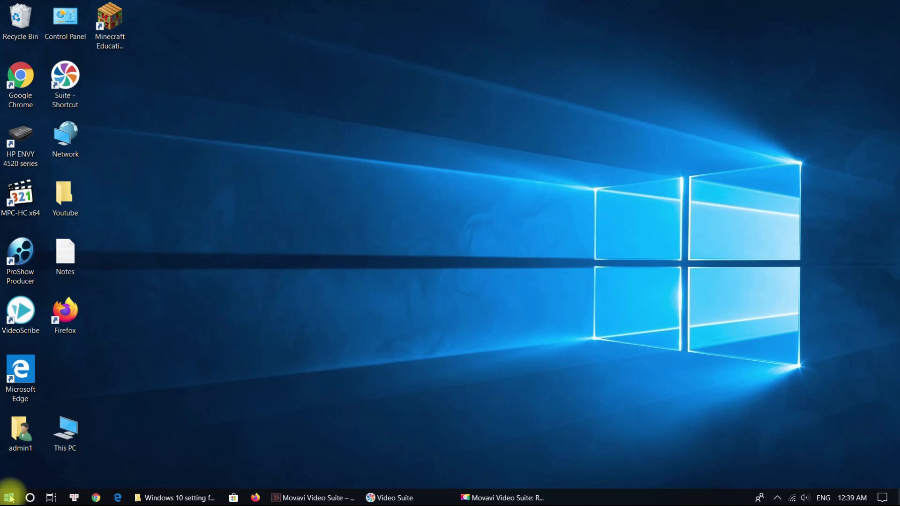
Turn off letting apps run in the background in the Windows privacy settings, and close the settings
{"action": "left_click", "coordinate": [9, 497]}
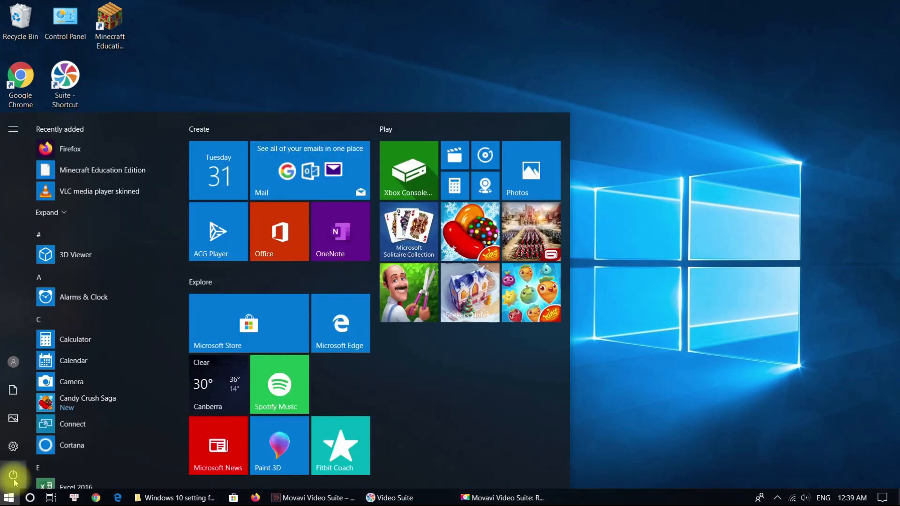
{"action": "left_click", "coordinate": [13, 446]}
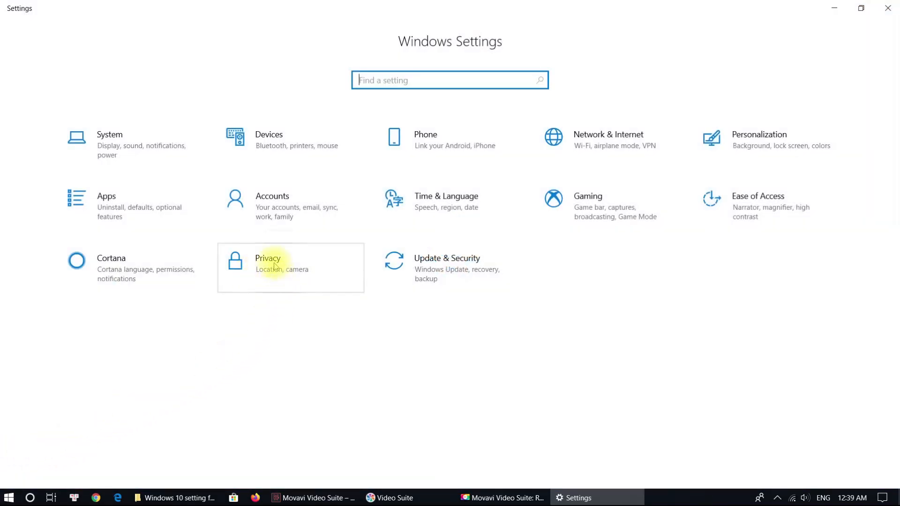
{"action": "left_click", "coordinate": [321, 257]}
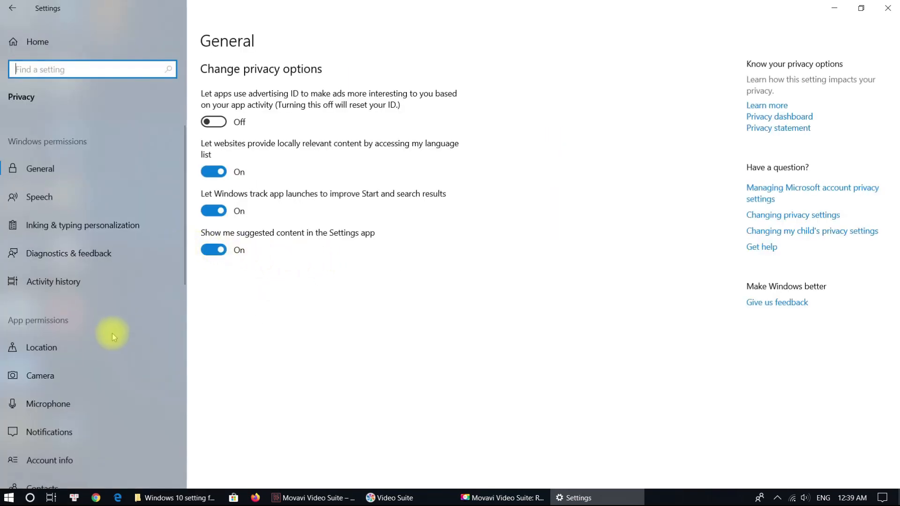
{"action": "scroll", "coordinate": [112, 334], "scroll_direction": "down", "scroll_amount": 6}
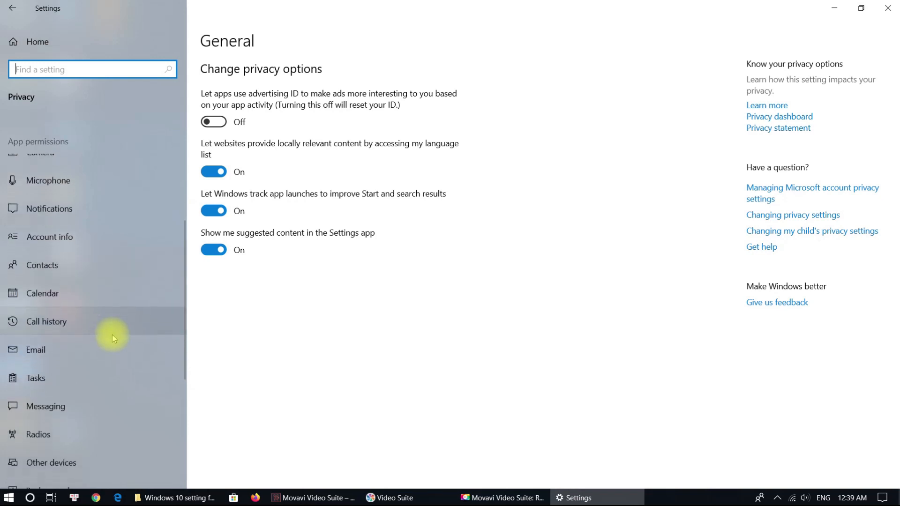
{"action": "scroll", "coordinate": [112, 334], "scroll_direction": "down", "scroll_amount": 4}
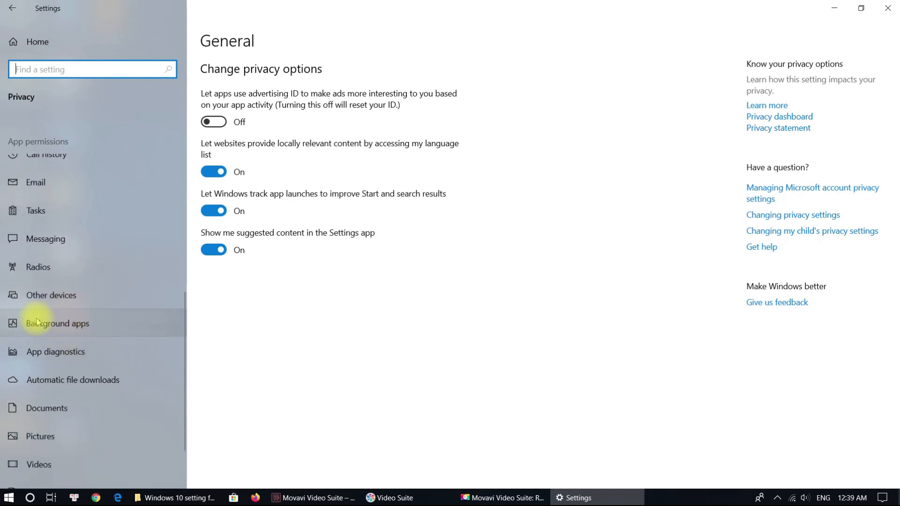
{"action": "left_click", "coordinate": [101, 326]}
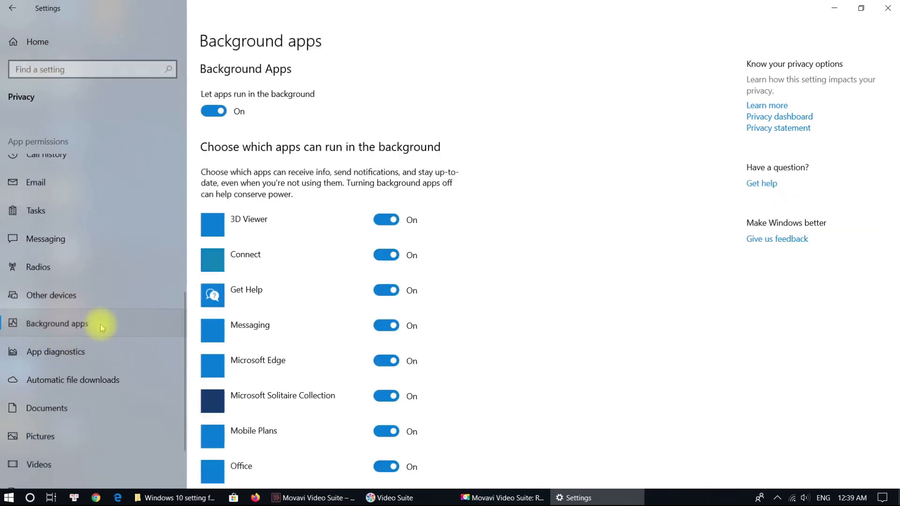
{"action": "left_click", "coordinate": [213, 113]}
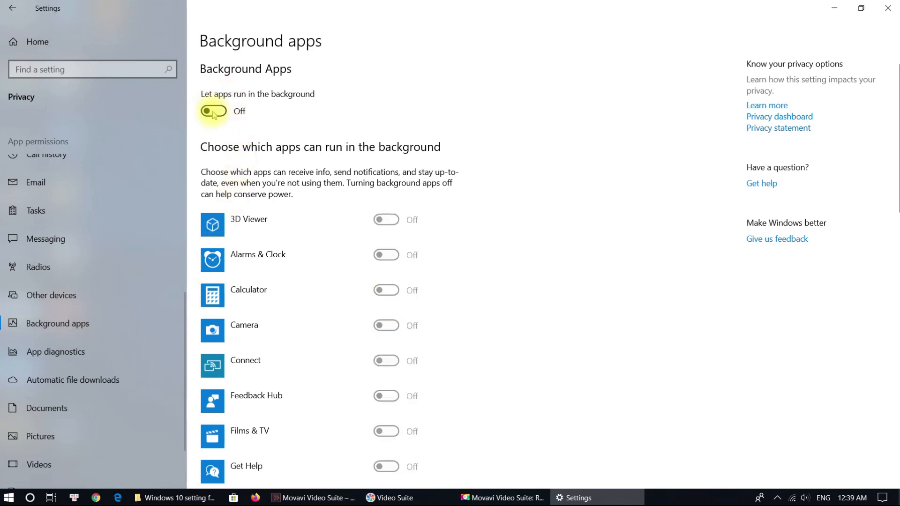
{"action": "left_click", "coordinate": [886, 8]}
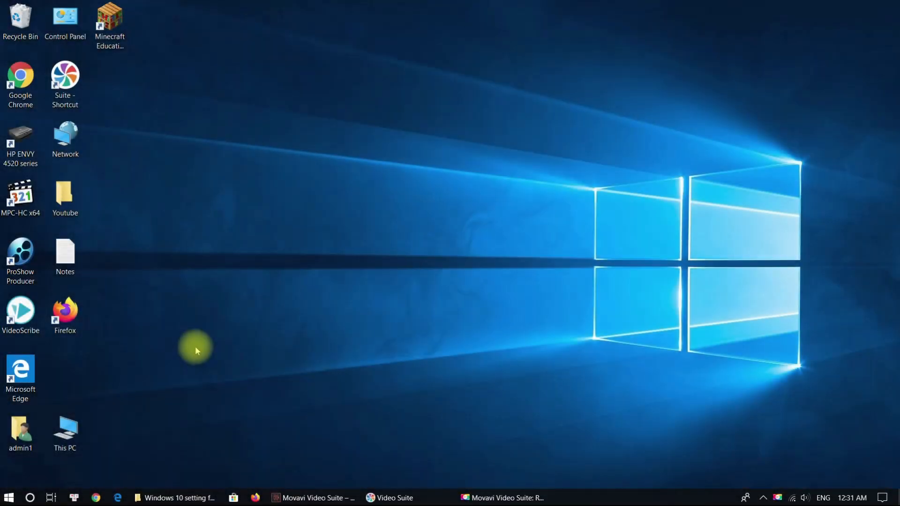
Make sure showing suggestions occasionally in Start is off in the Windows Personalization settings, and close the settings
{"action": "left_click", "coordinate": [19, 495]}
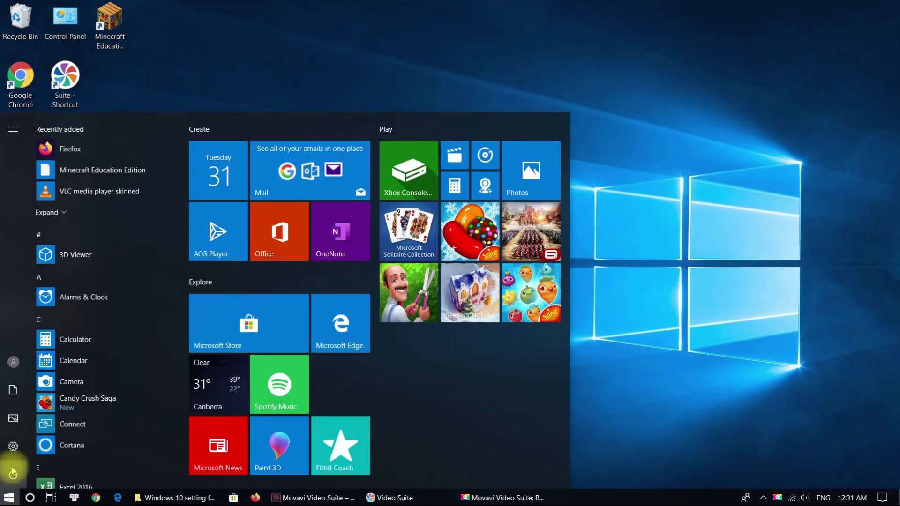
{"action": "left_click", "coordinate": [14, 448]}
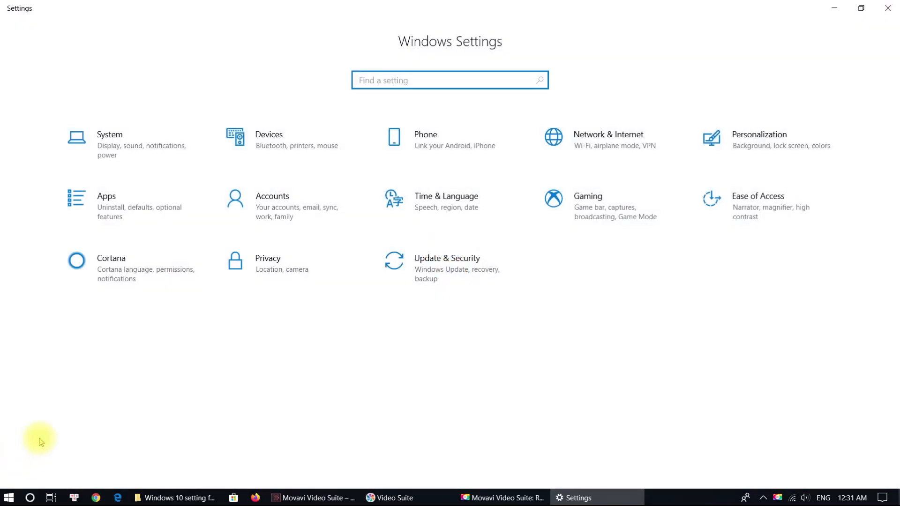
{"action": "left_click", "coordinate": [761, 145]}
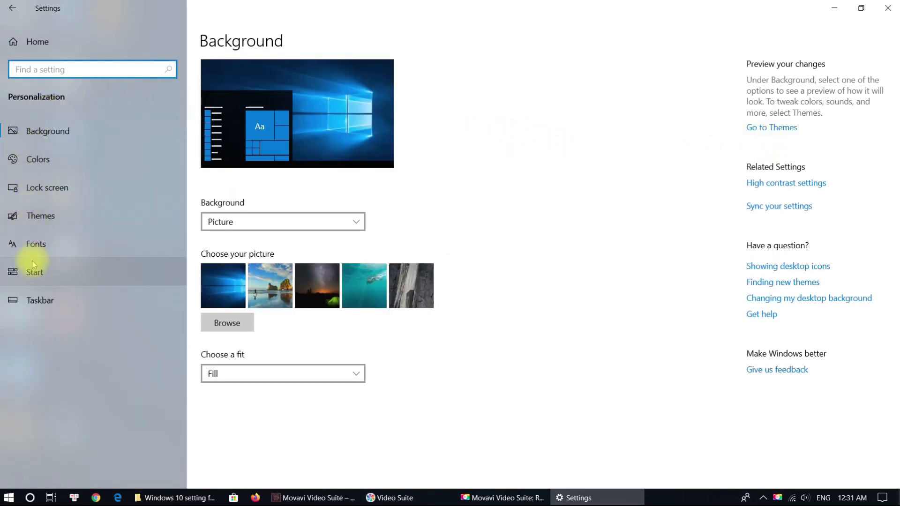
{"action": "left_click", "coordinate": [53, 272]}
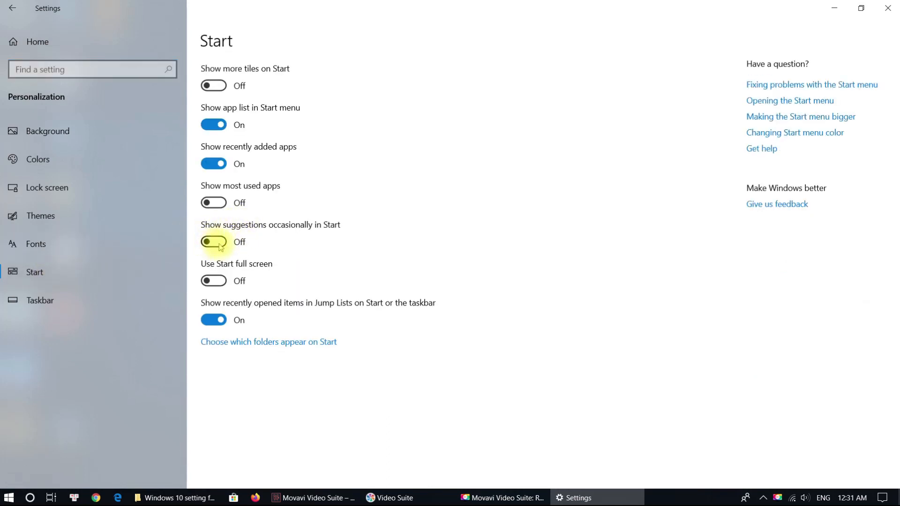
{"action": "left_click", "coordinate": [879, 13]}
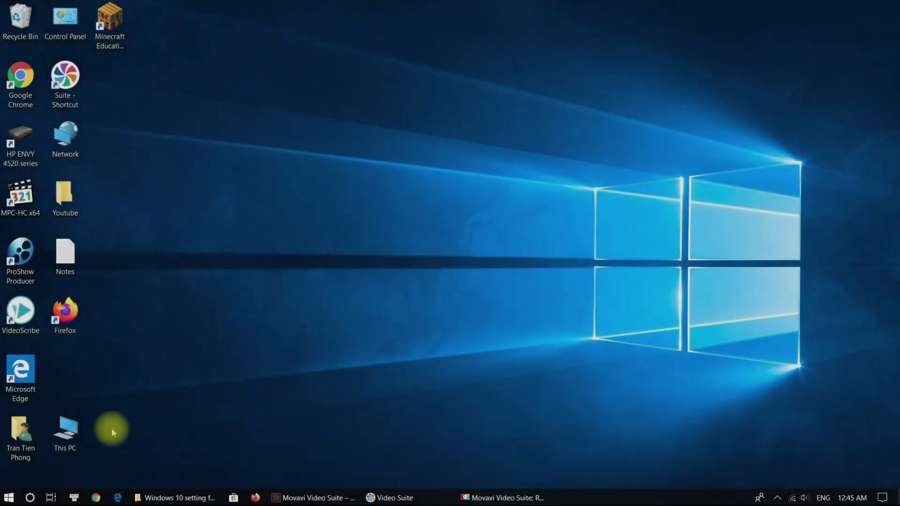
Turn off Sync settings for the account in the Windows Accounts settings, and close the settings
{"action": "left_click", "coordinate": [10, 499]}
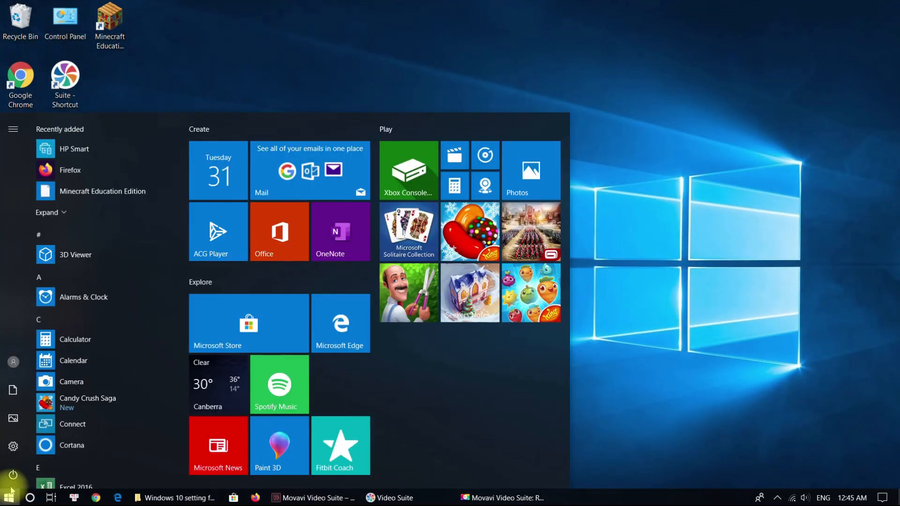
{"action": "left_click", "coordinate": [14, 445]}
{"action": "left_click", "coordinate": [261, 207]}
{"action": "left_click", "coordinate": [74, 190]}
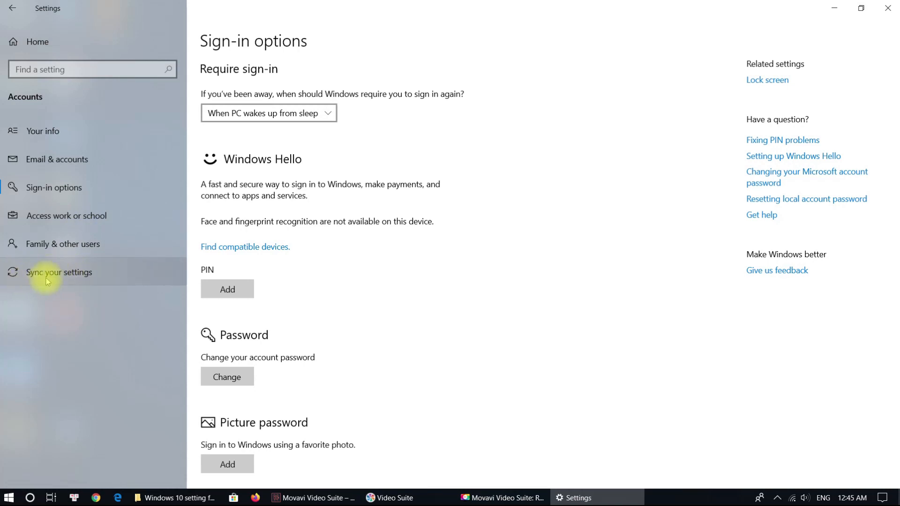
{"action": "left_click", "coordinate": [76, 273]}
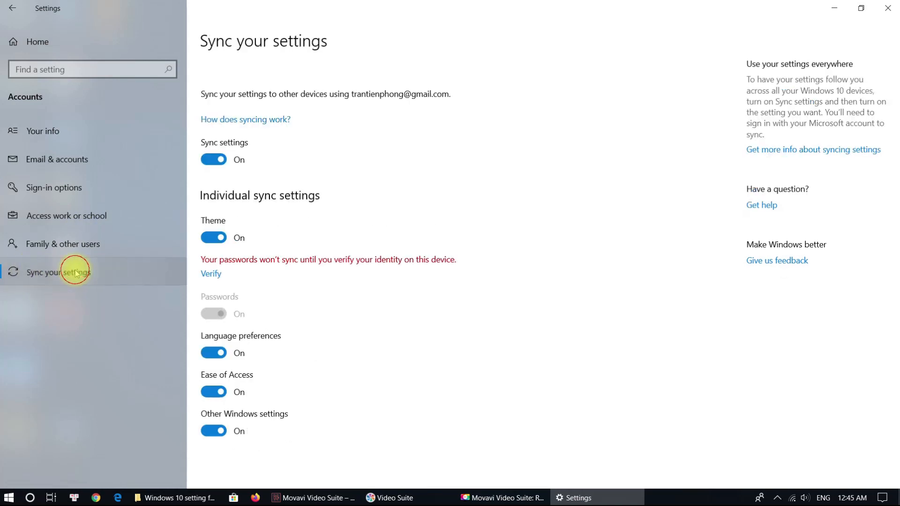
{"action": "left_click", "coordinate": [213, 160]}
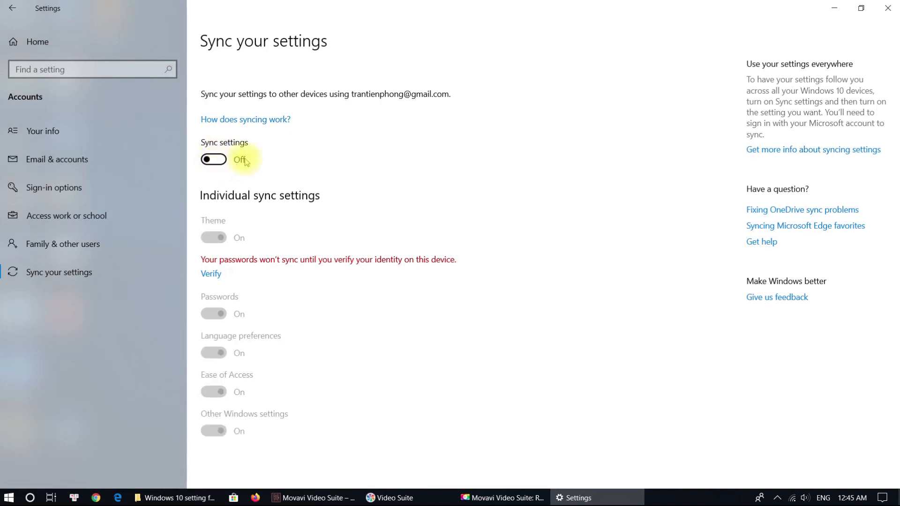
{"action": "left_click", "coordinate": [887, 8]}
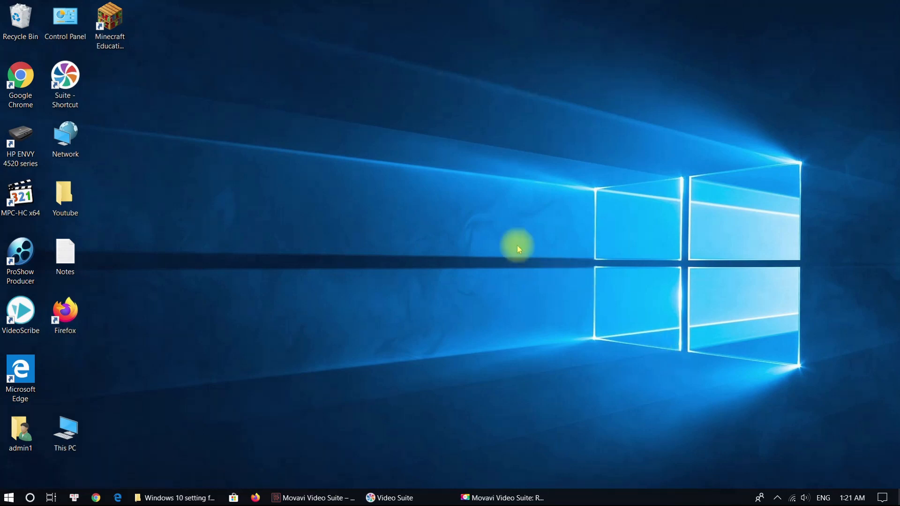
Open the Registry Editor by running the regedit command
{"action": "left_click", "coordinate": [6, 498]}
{"action": "key", "text": "super+r"}
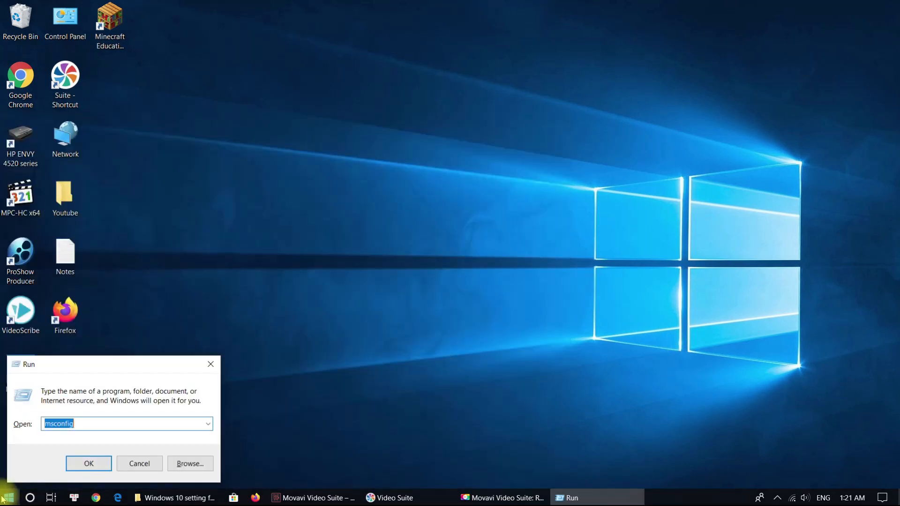
{"action": "type", "text": "regedi"}
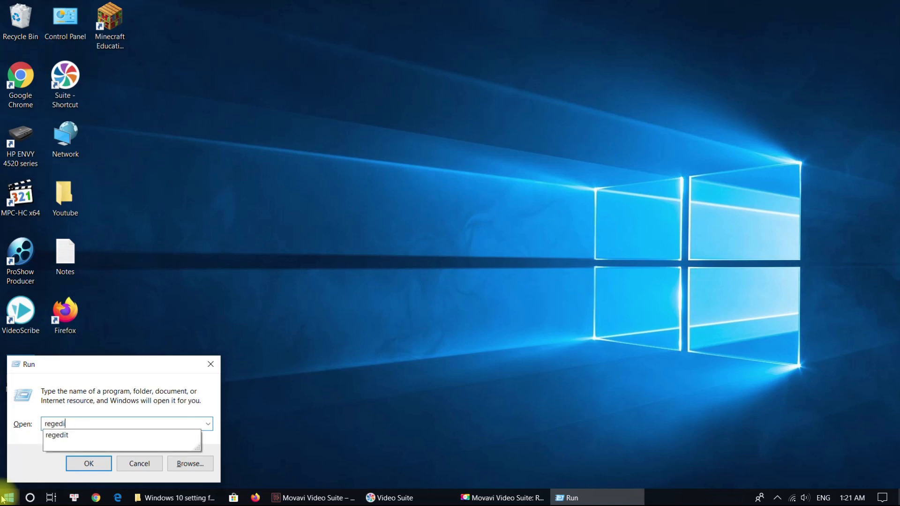
{"action": "type", "text": "t"}
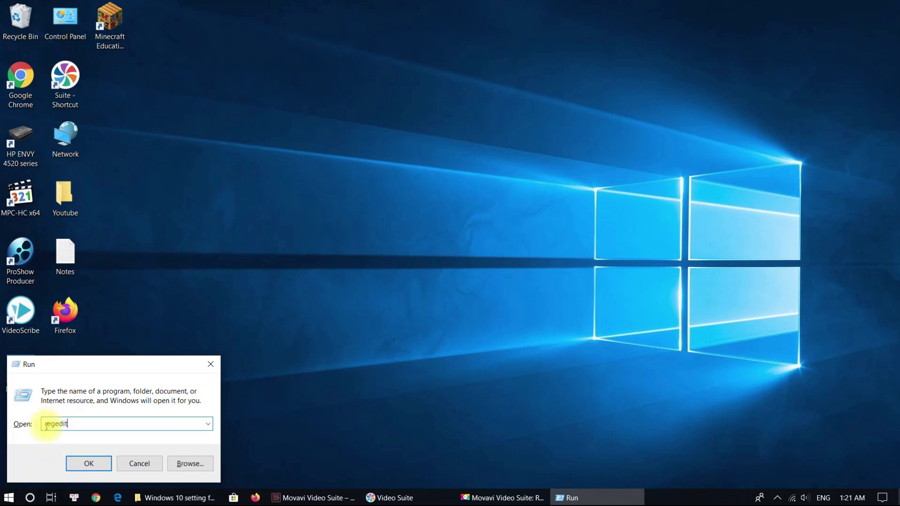
{"action": "left_click", "coordinate": [88, 466]}
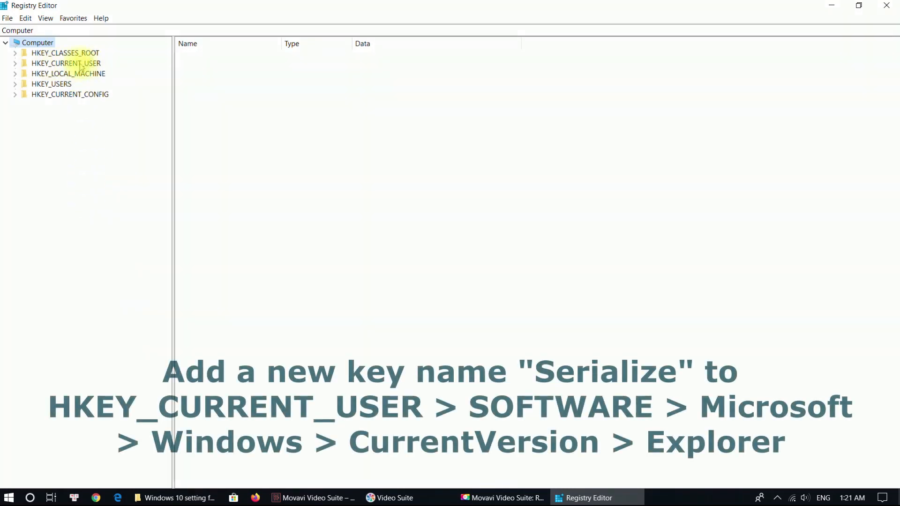
Expand the registry tree down to HKEY_CURRENT_USER\Software\Microsoft\Windows\CurrentVersion\Explorer
{"action": "left_click", "coordinate": [15, 63]}
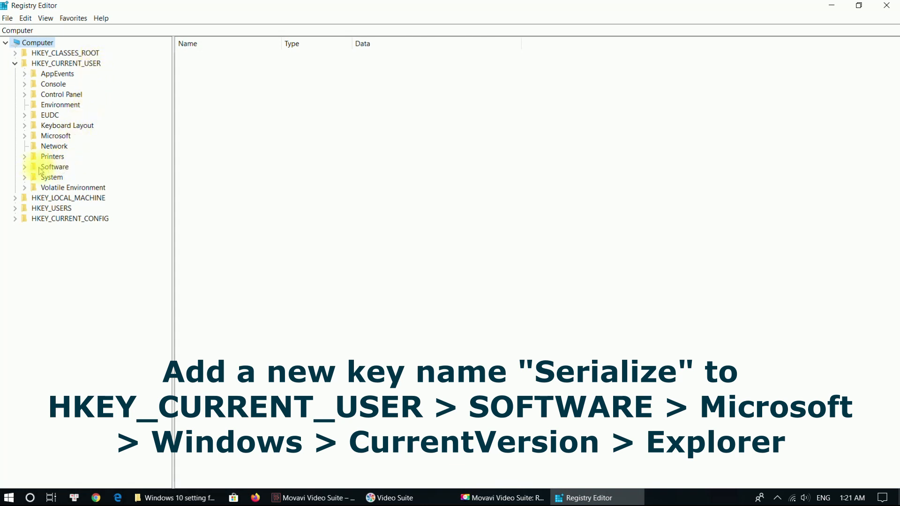
{"action": "left_click", "coordinate": [24, 167]}
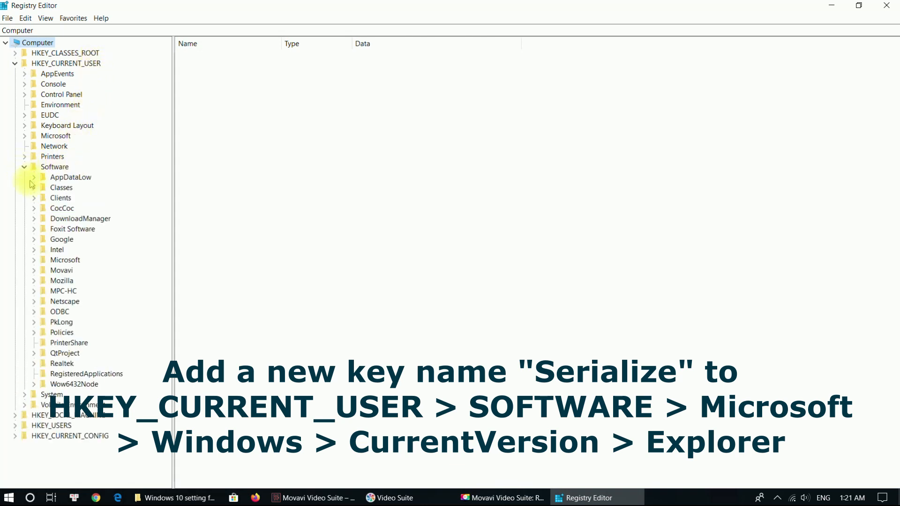
{"action": "left_click", "coordinate": [33, 260]}
{"action": "scroll", "coordinate": [75, 323], "scroll_direction": "down", "scroll_amount": 6}
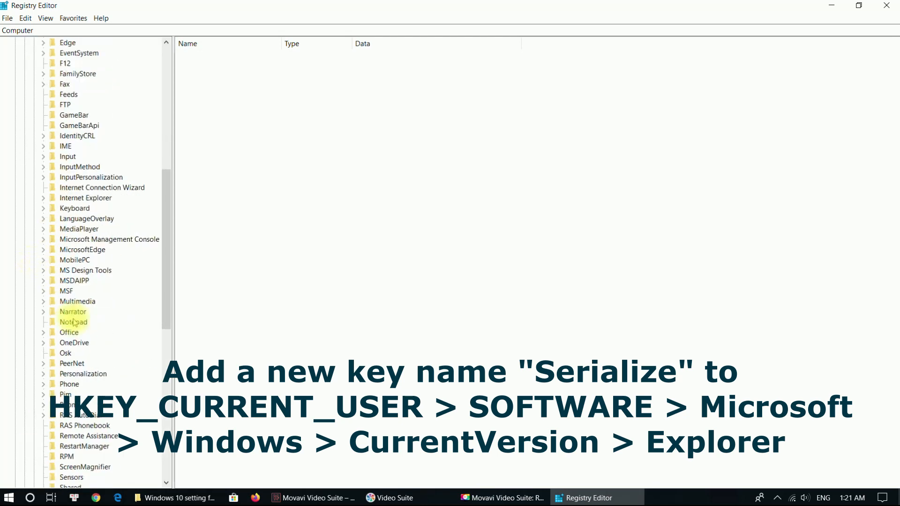
{"action": "scroll", "coordinate": [75, 323], "scroll_direction": "down", "scroll_amount": 6}
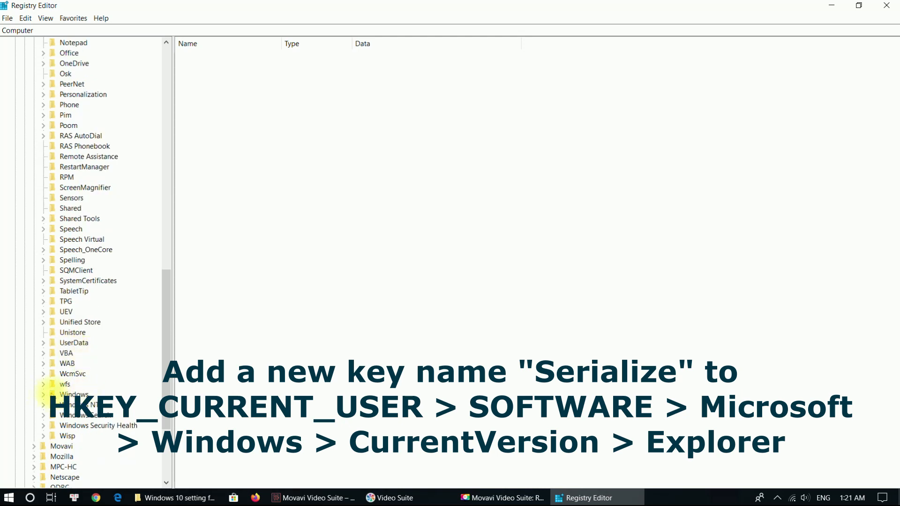
{"action": "left_click", "coordinate": [70, 395]}
{"action": "left_click", "coordinate": [44, 395]}
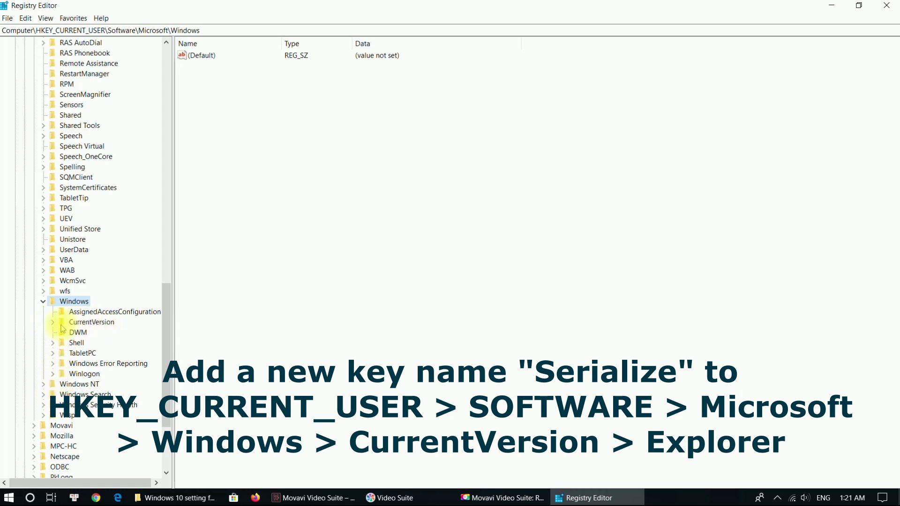
{"action": "left_click", "coordinate": [53, 322]}
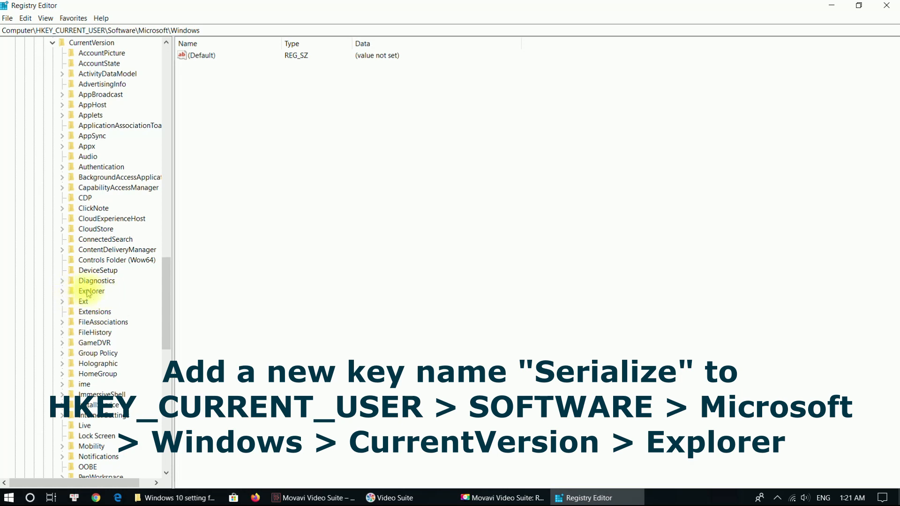
{"action": "left_click", "coordinate": [62, 292]}
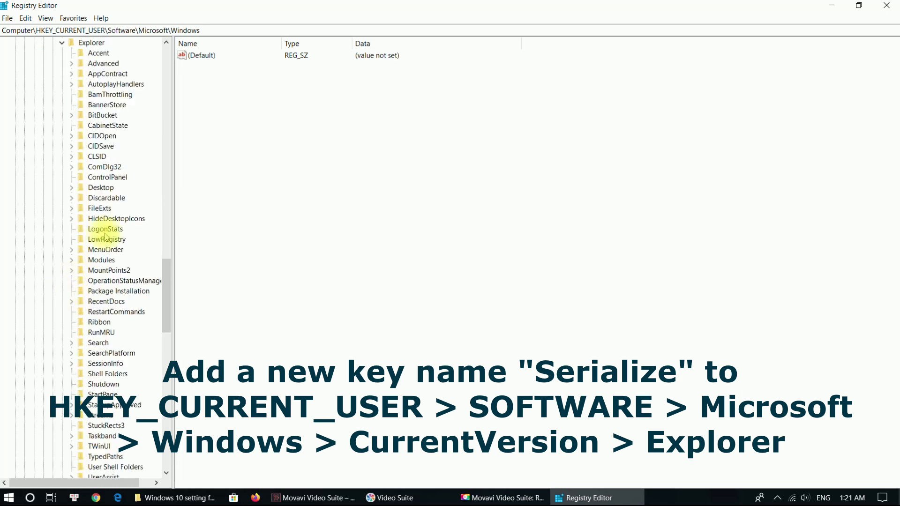
Create a new key named Serialize under the Explorer key
{"action": "scroll", "coordinate": [93, 236], "scroll_direction": "up", "scroll_amount": 3}
{"action": "right_click", "coordinate": [243, 114]}
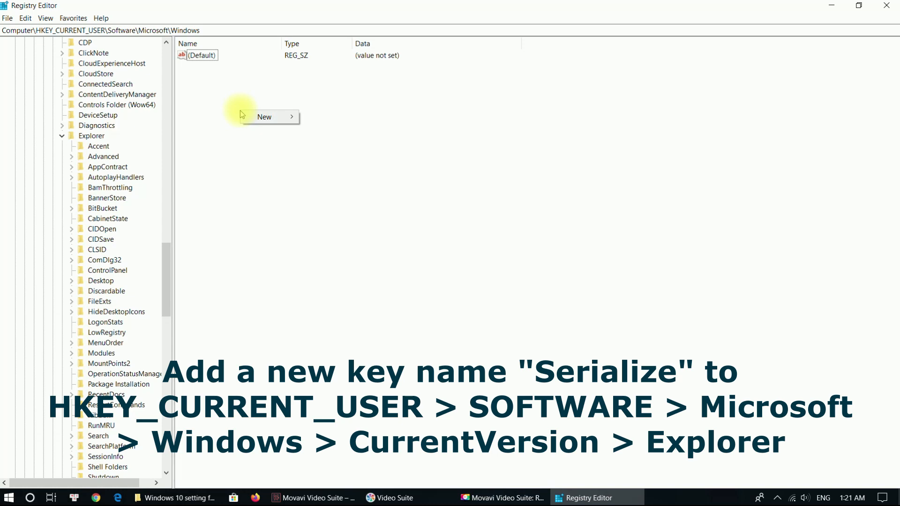
{"action": "right_click", "coordinate": [94, 136]}
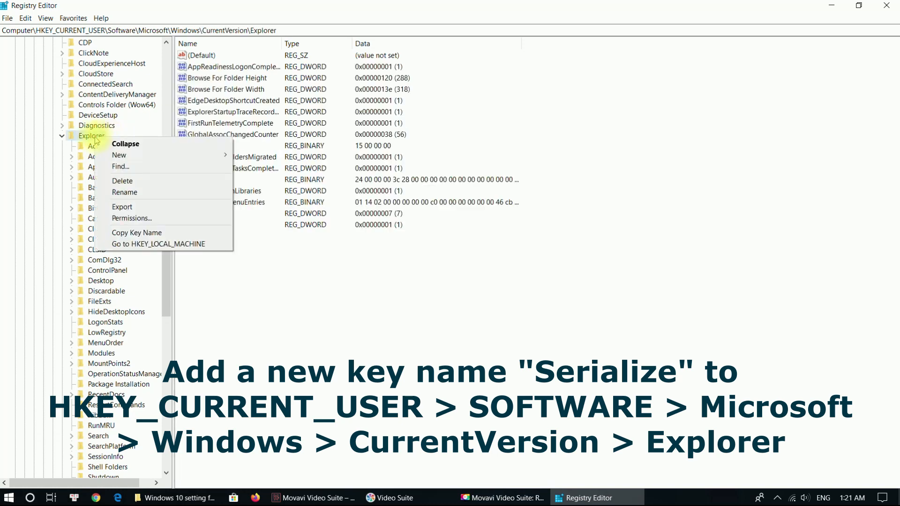
{"action": "mouse_move", "coordinate": [124, 155]}
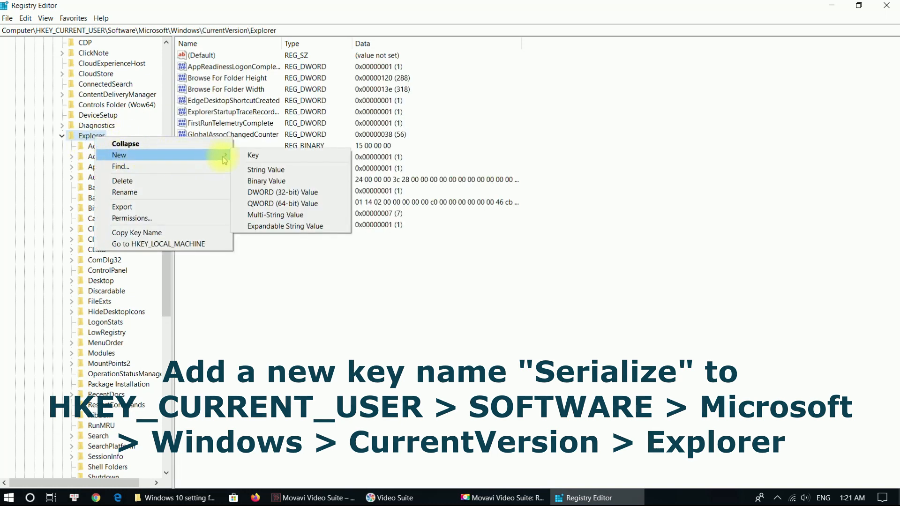
{"action": "left_click", "coordinate": [251, 158]}
{"action": "type", "text": "Serialize"}
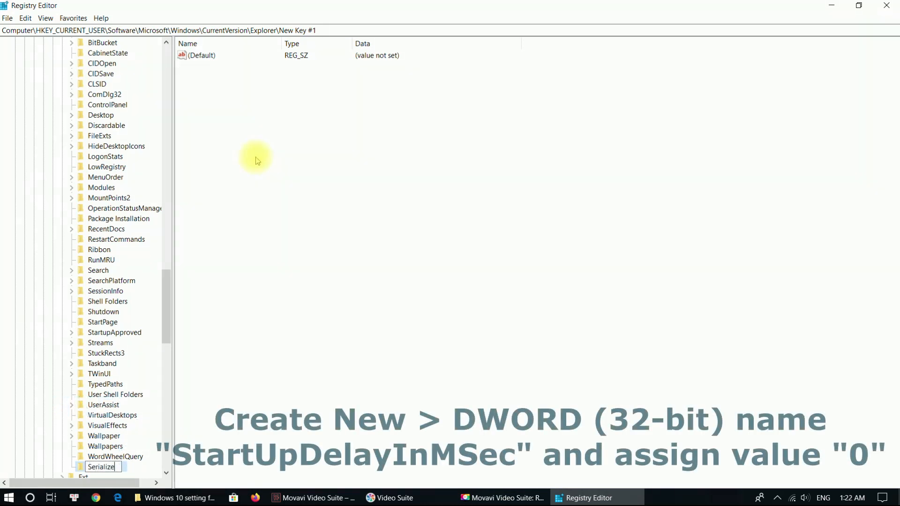
{"action": "key", "text": "Return"}
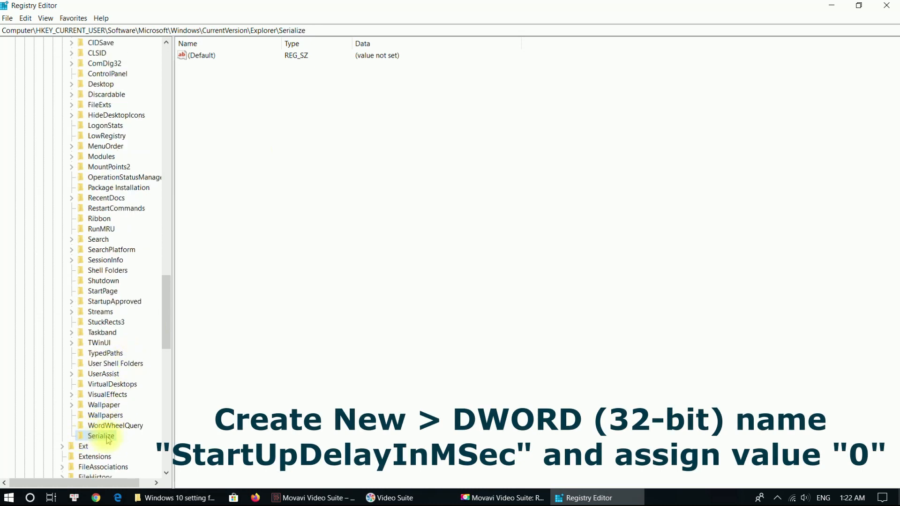
Add a DWORD (32-bit) value named StartUpDelayInMSec to the Serialize key
{"action": "right_click", "coordinate": [251, 112]}
{"action": "mouse_move", "coordinate": [262, 119]}
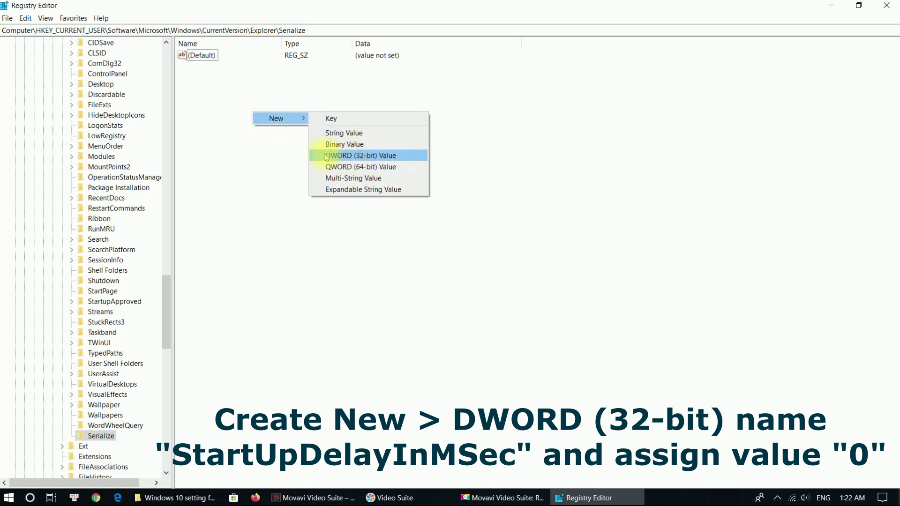
{"action": "left_click", "coordinate": [384, 158]}
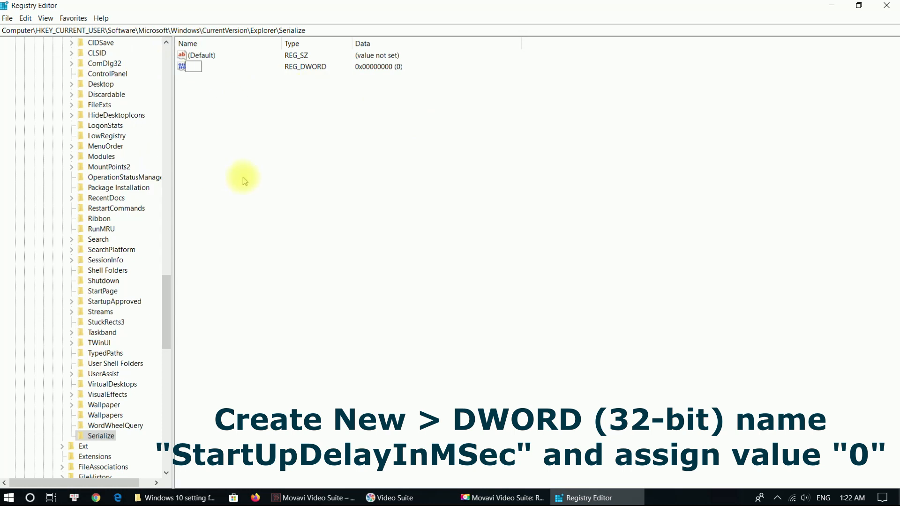
{"action": "type", "text": "StartUpDelayInM"}
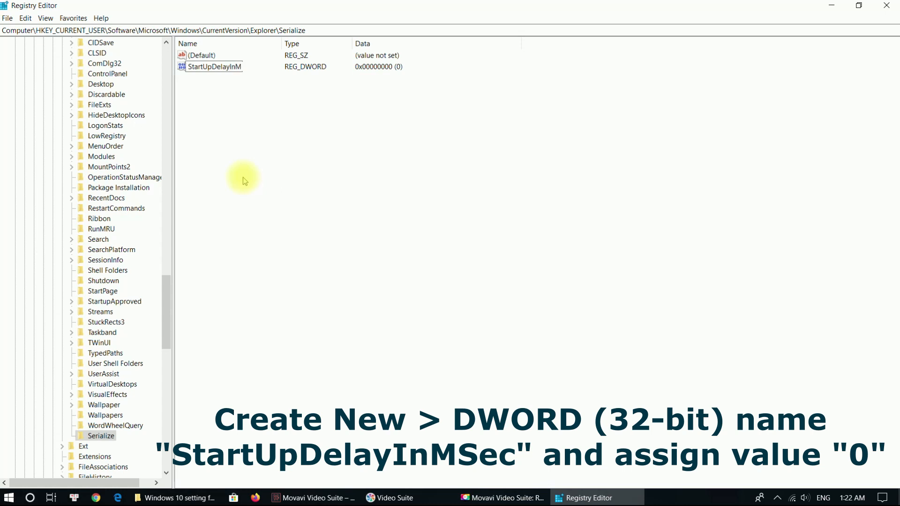
{"action": "type", "text": "Sec"}
{"action": "key", "text": "Return"}
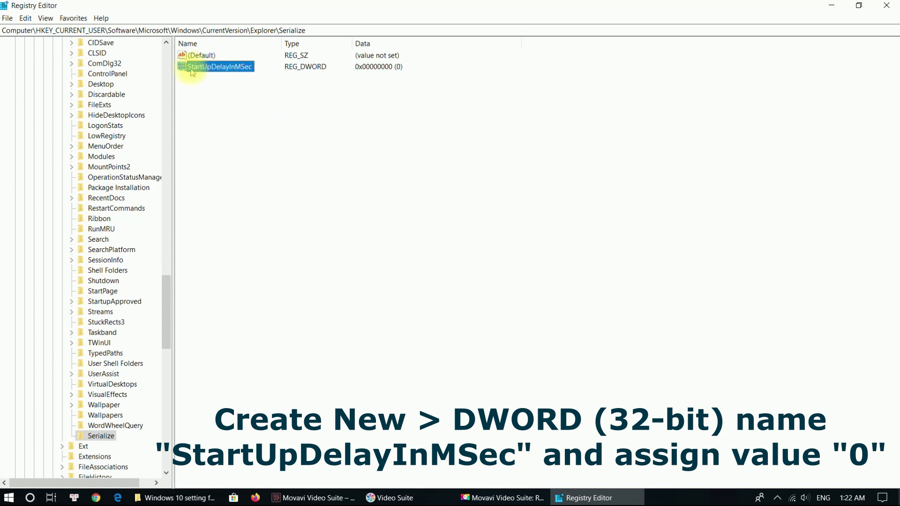
Set the value data of StartUpDelayInMSec to 0 and close the Registry Editor
{"action": "right_click", "coordinate": [244, 70]}
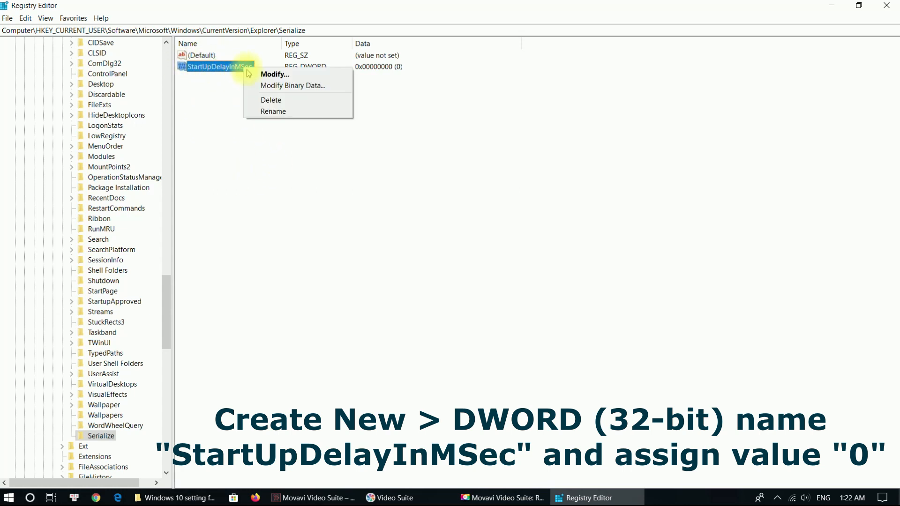
{"action": "left_click", "coordinate": [272, 73]}
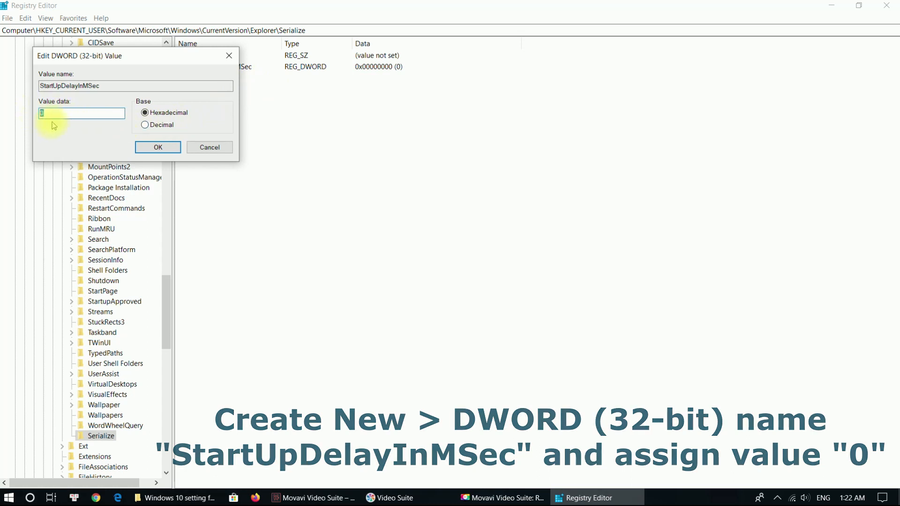
{"action": "left_click", "coordinate": [155, 148]}
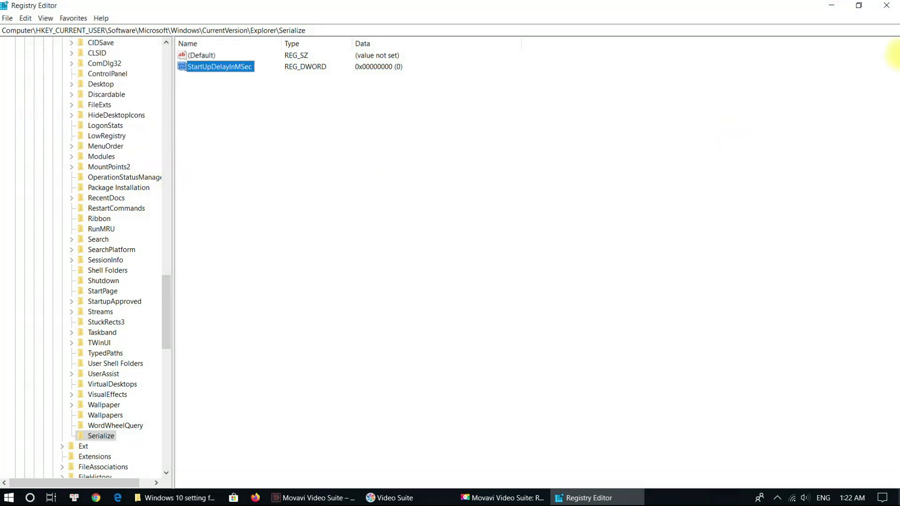
{"action": "left_click", "coordinate": [893, 6]}
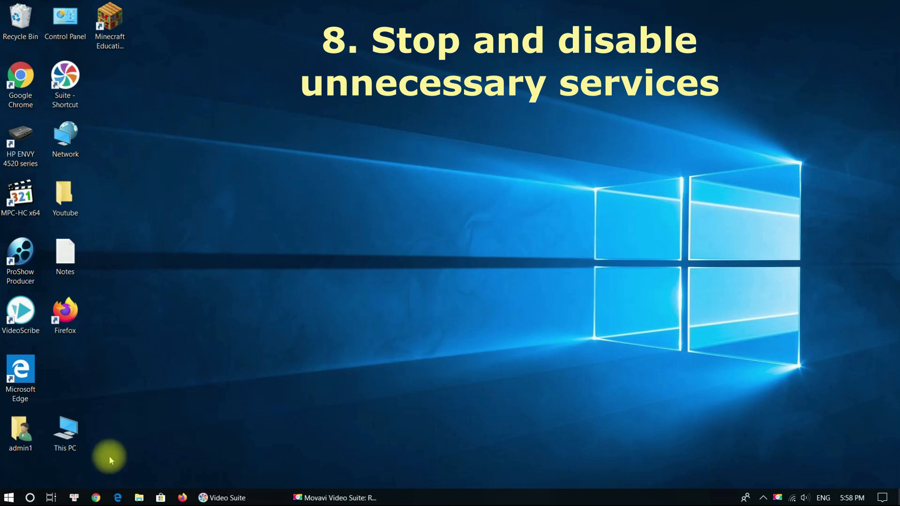
Search Windows for the Services app and open it
{"action": "left_click", "coordinate": [10, 498]}
{"action": "type", "text": "ser"}
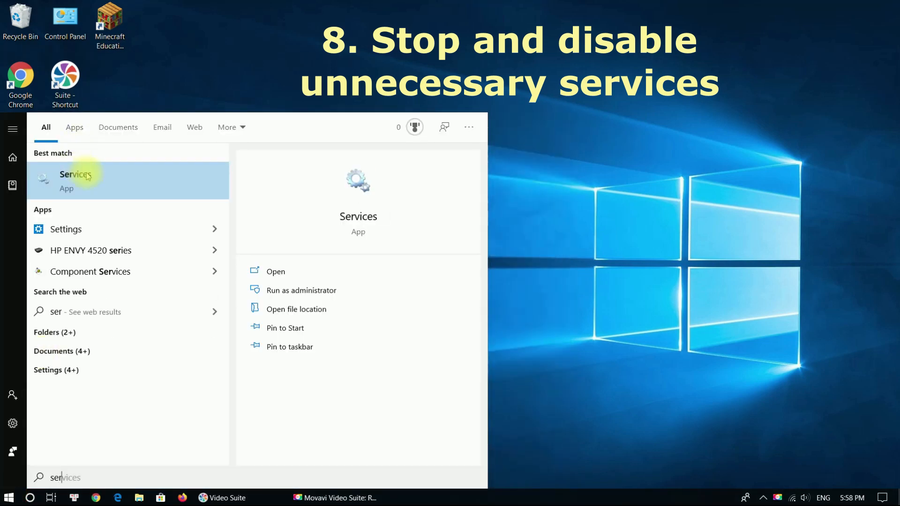
{"action": "left_click", "coordinate": [58, 181]}
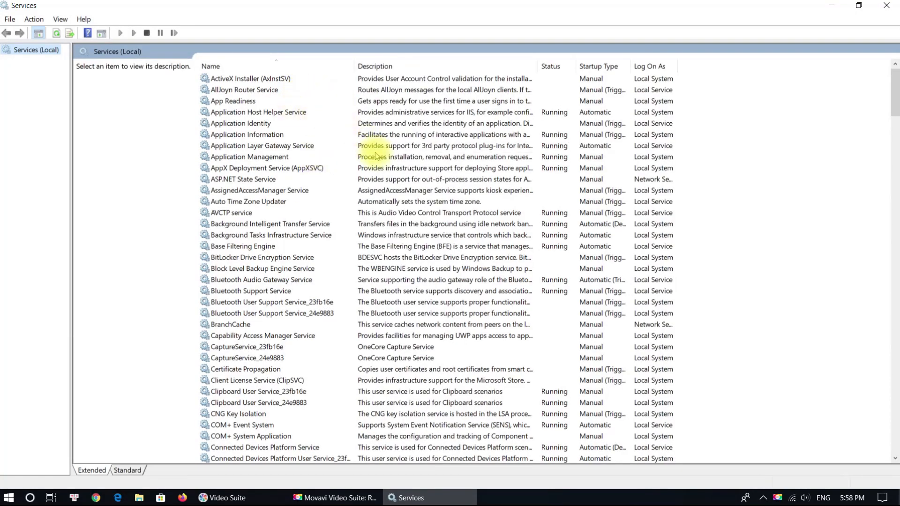
Set the startup type of the Application Layer Gateway Service to Manual and apply the change
{"action": "left_click", "coordinate": [300, 145]}
{"action": "double_click", "coordinate": [603, 149]}
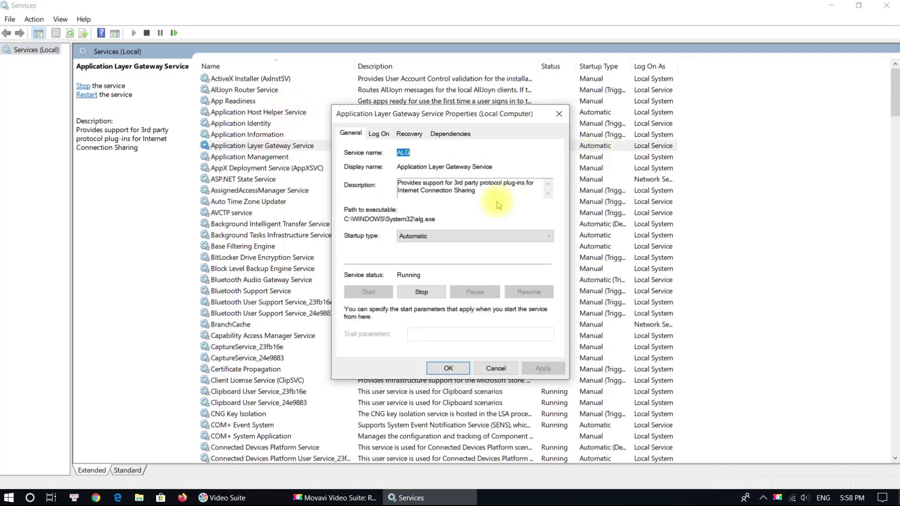
{"action": "left_click", "coordinate": [427, 236]}
{"action": "left_click", "coordinate": [427, 261]}
{"action": "left_click", "coordinate": [542, 368]}
{"action": "left_click", "coordinate": [449, 369]}
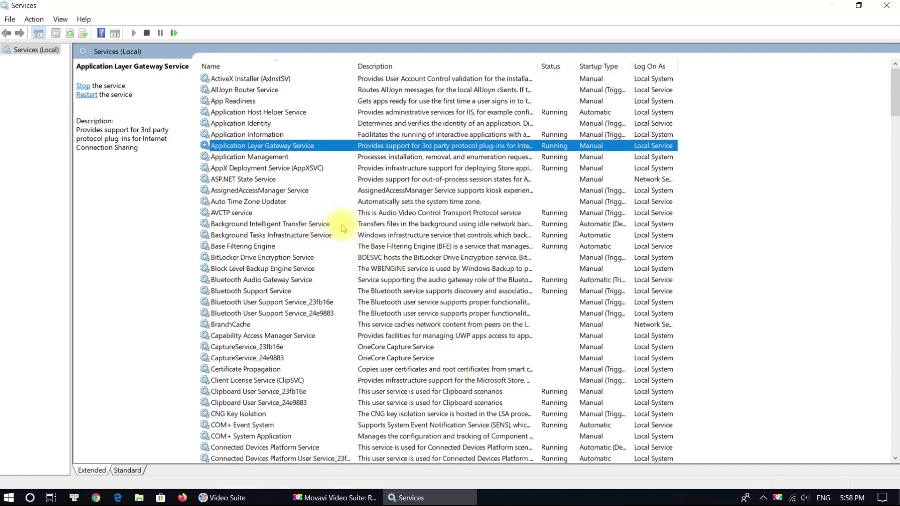
Set the startup type of the Background Intelligent Transfer Service to Manual and apply the change
{"action": "left_click", "coordinate": [545, 224]}
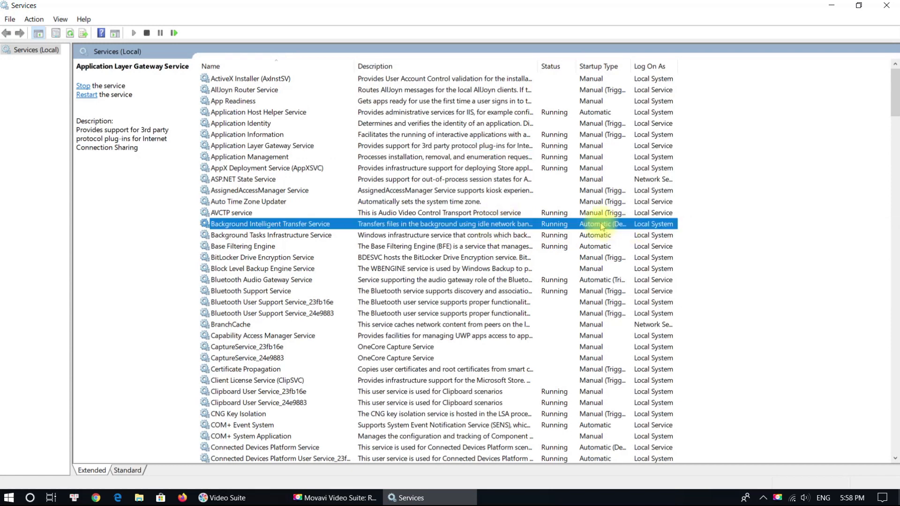
{"action": "double_click", "coordinate": [593, 227]}
{"action": "left_click", "coordinate": [445, 236]}
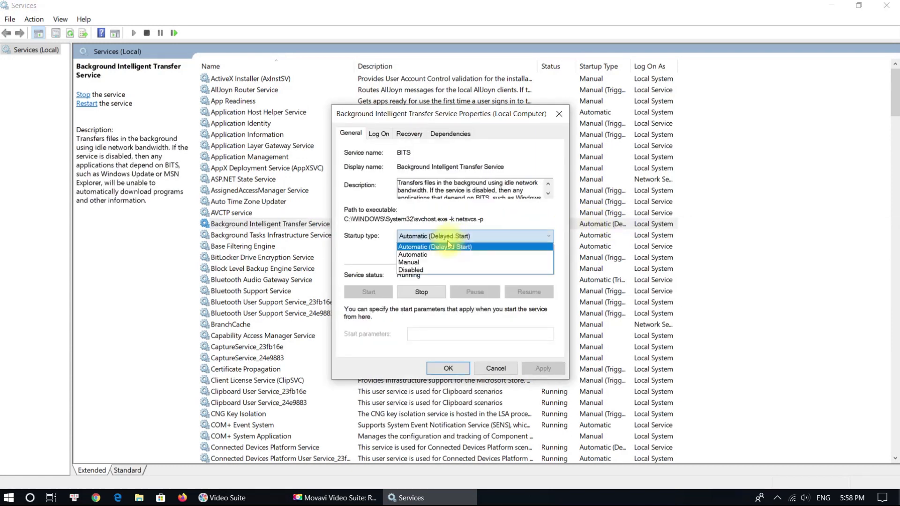
{"action": "left_click", "coordinate": [426, 266]}
{"action": "left_click", "coordinate": [543, 370]}
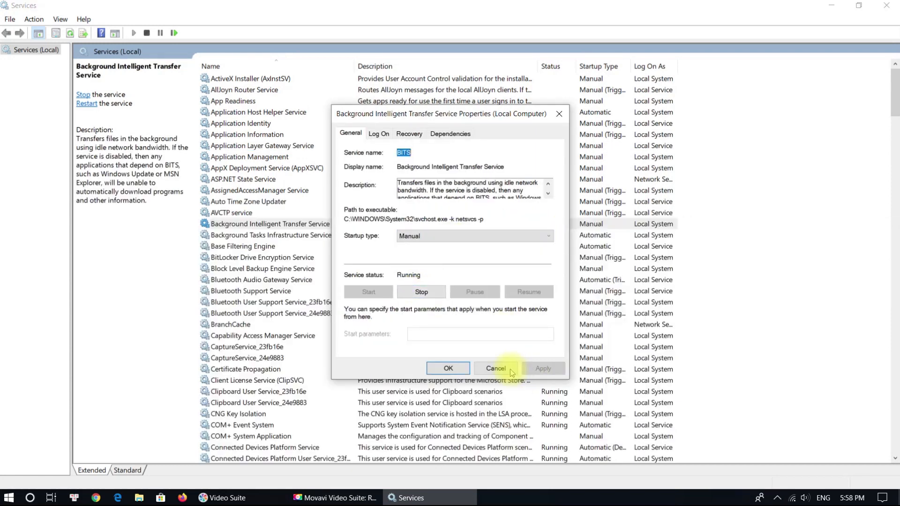
{"action": "left_click", "coordinate": [448, 368]}
Set the Bluetooth Audio Gateway Service's startup type to Manual, stop the service and apply the change
{"action": "left_click", "coordinate": [328, 246]}
{"action": "left_click", "coordinate": [316, 281]}
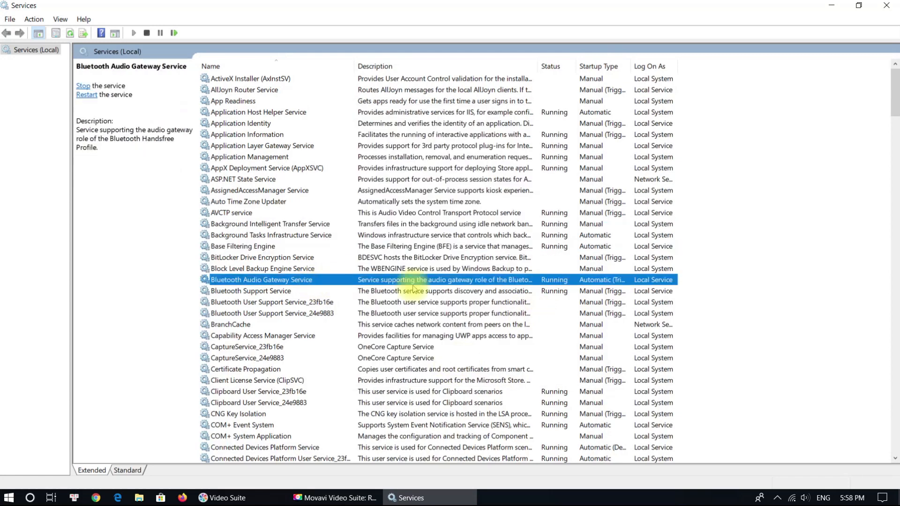
{"action": "double_click", "coordinate": [595, 281]}
{"action": "left_click", "coordinate": [445, 236]}
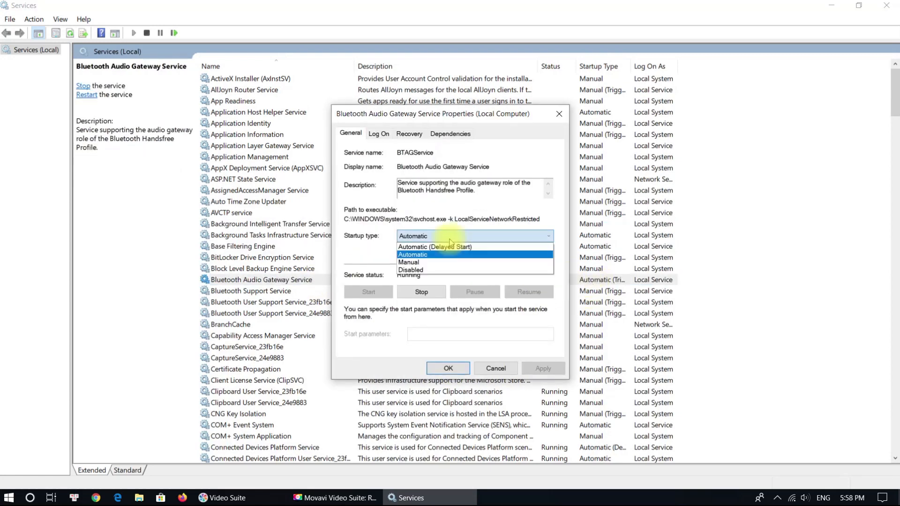
{"action": "left_click", "coordinate": [435, 266]}
{"action": "left_click", "coordinate": [423, 292]}
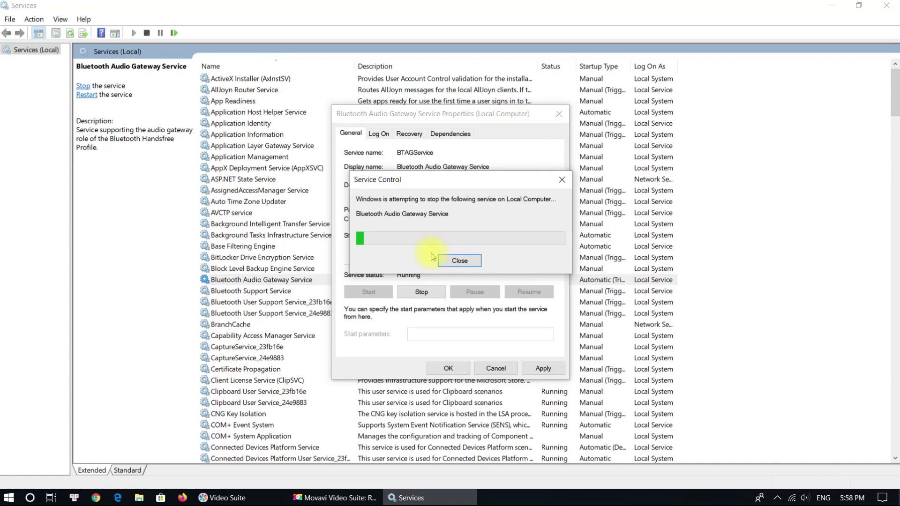
{"action": "left_click", "coordinate": [542, 368]}
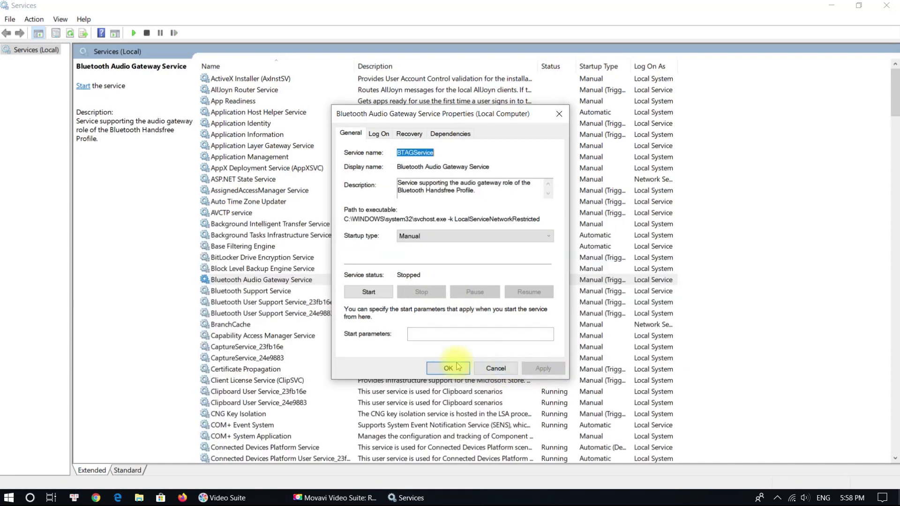
{"action": "left_click", "coordinate": [448, 369]}
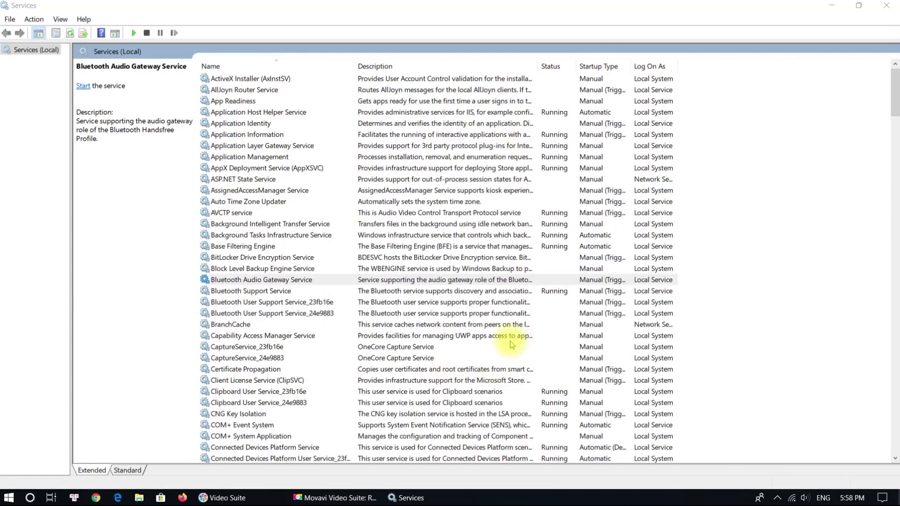
Set the Connected User Experiences and Telemetry service's startup type to Manual, stop the service and apply the change
{"action": "left_click", "coordinate": [420, 293]}
{"action": "scroll", "coordinate": [537, 332], "scroll_direction": "down", "scroll_amount": 2}
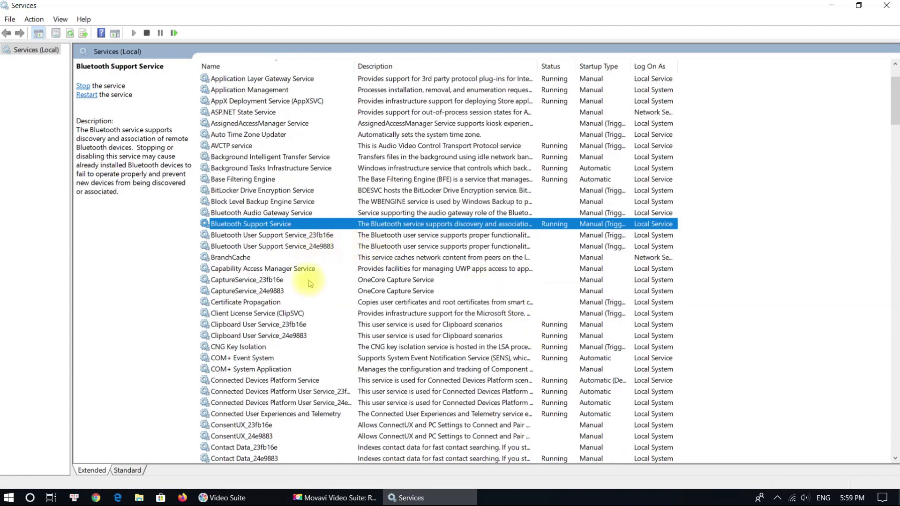
{"action": "scroll", "coordinate": [302, 316], "scroll_direction": "down", "scroll_amount": 2}
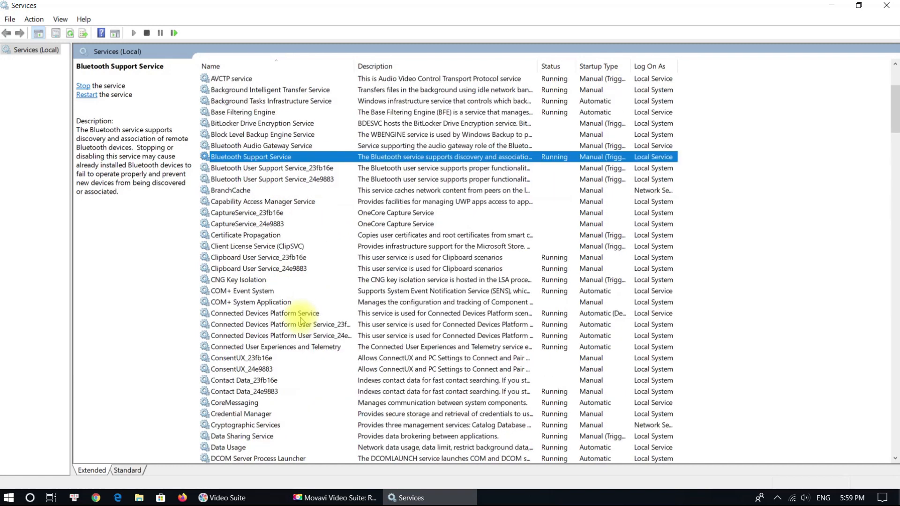
{"action": "left_click", "coordinate": [313, 347]}
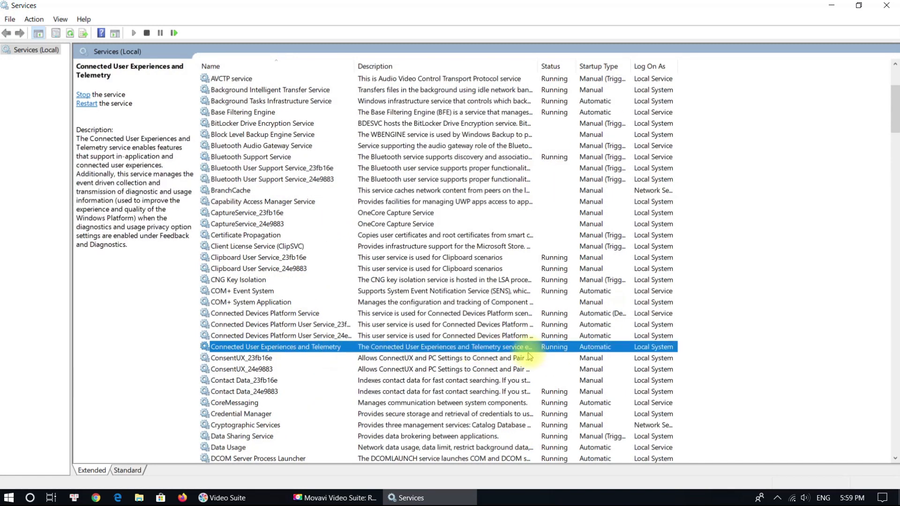
{"action": "double_click", "coordinate": [589, 351]}
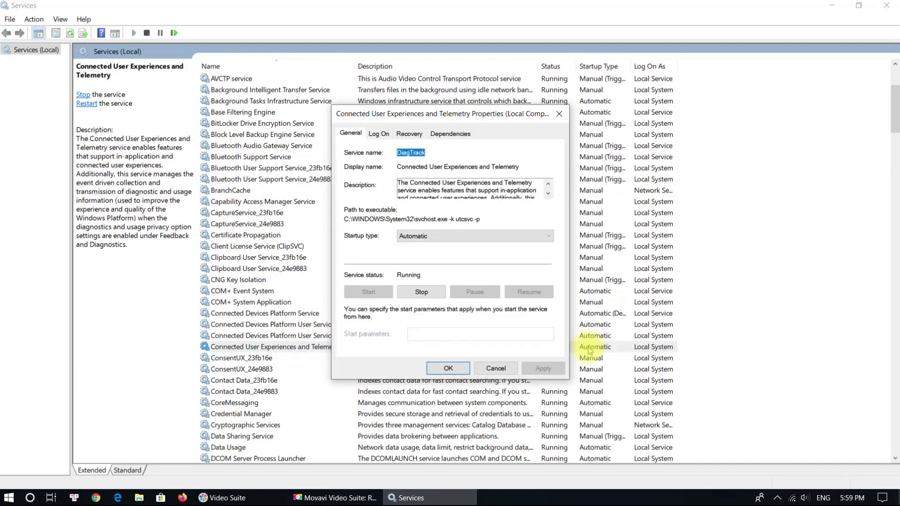
{"action": "left_click", "coordinate": [461, 236]}
{"action": "left_click", "coordinate": [421, 264]}
{"action": "left_click", "coordinate": [421, 291]}
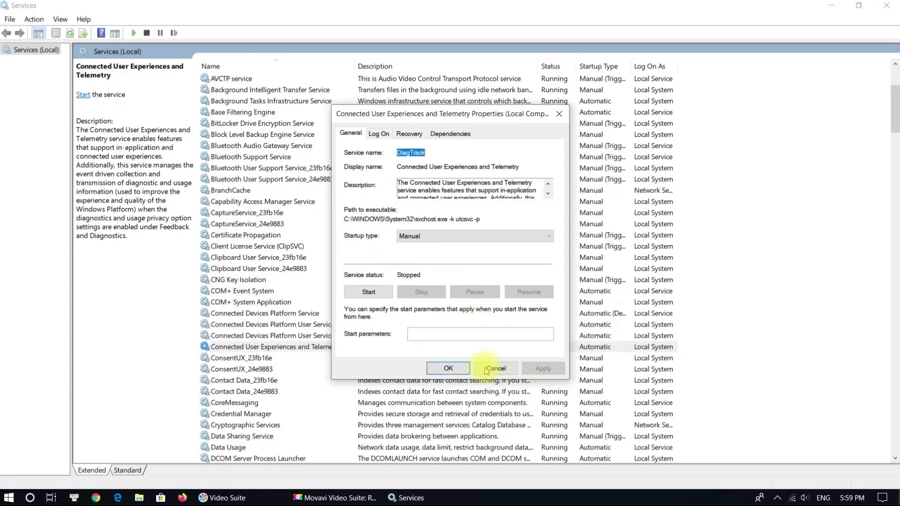
{"action": "left_click", "coordinate": [452, 368]}
{"action": "left_click", "coordinate": [562, 348]}
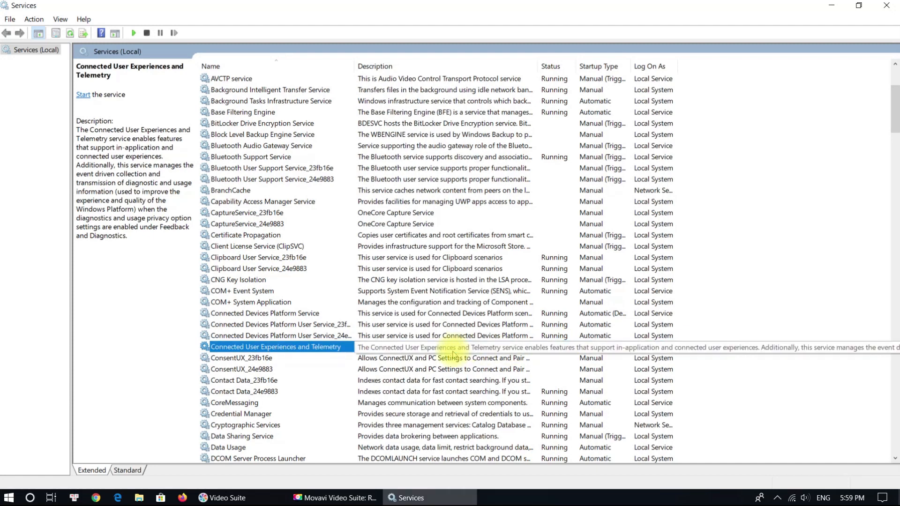
Set the Data Usage service's startup type to Manual, stop the service and apply the change
{"action": "scroll", "coordinate": [464, 349], "scroll_direction": "down", "scroll_amount": 2}
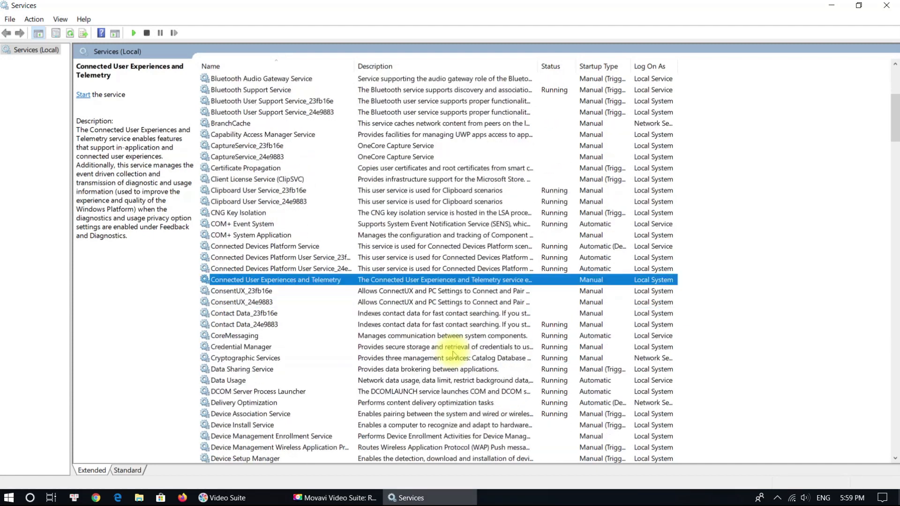
{"action": "double_click", "coordinate": [577, 385]}
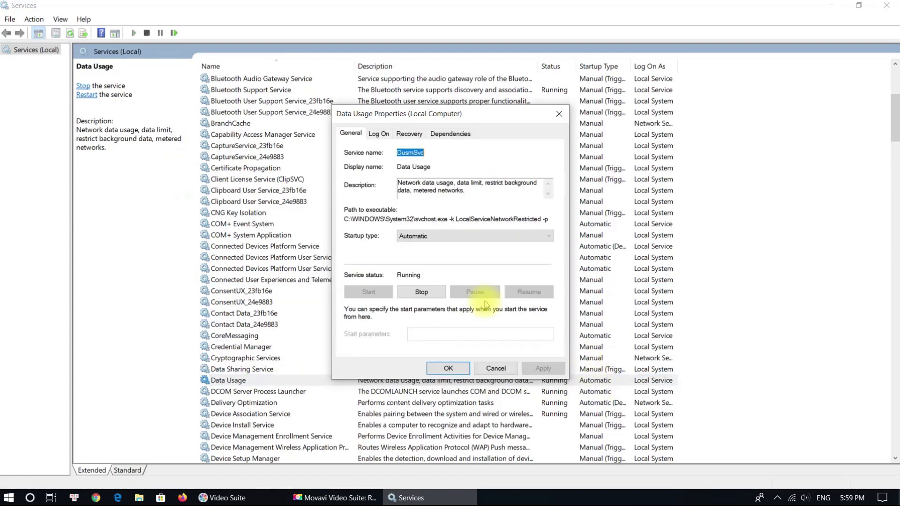
{"action": "left_click", "coordinate": [434, 237]}
{"action": "left_click", "coordinate": [430, 262]}
{"action": "left_click", "coordinate": [426, 291]}
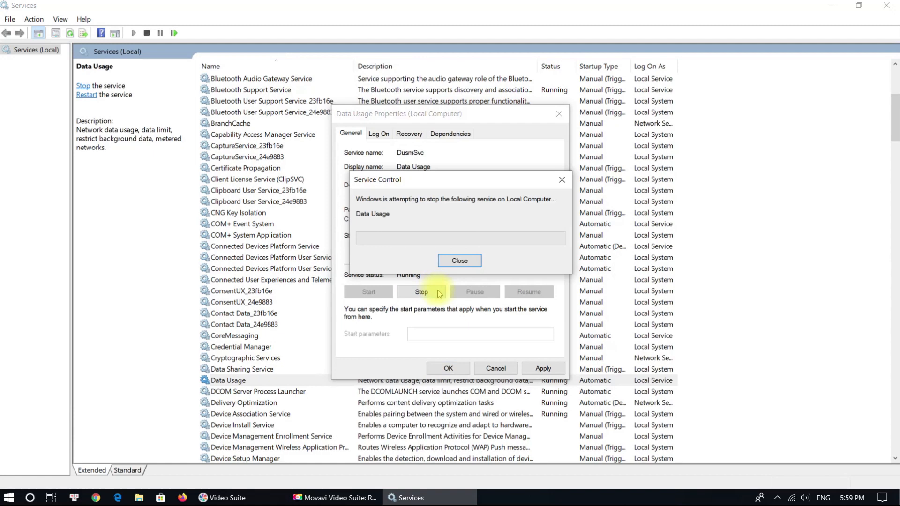
{"action": "left_click", "coordinate": [541, 368]}
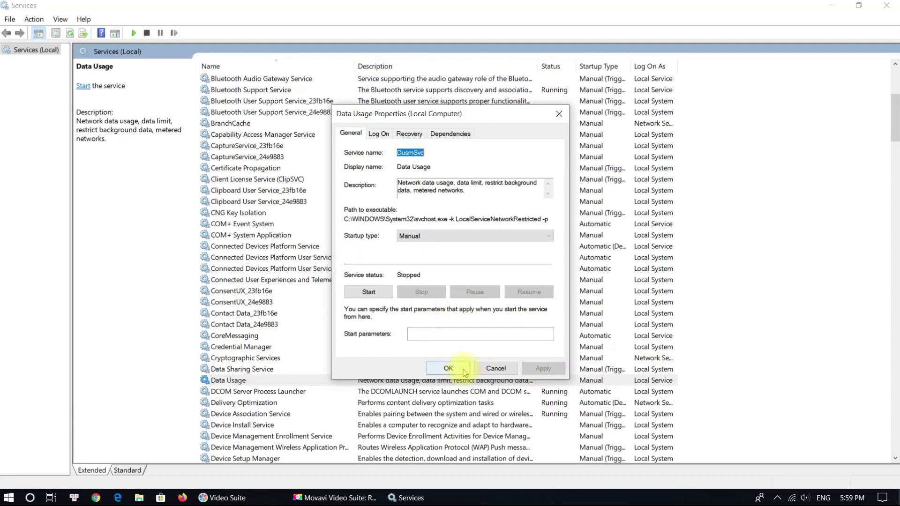
{"action": "left_click", "coordinate": [450, 368]}
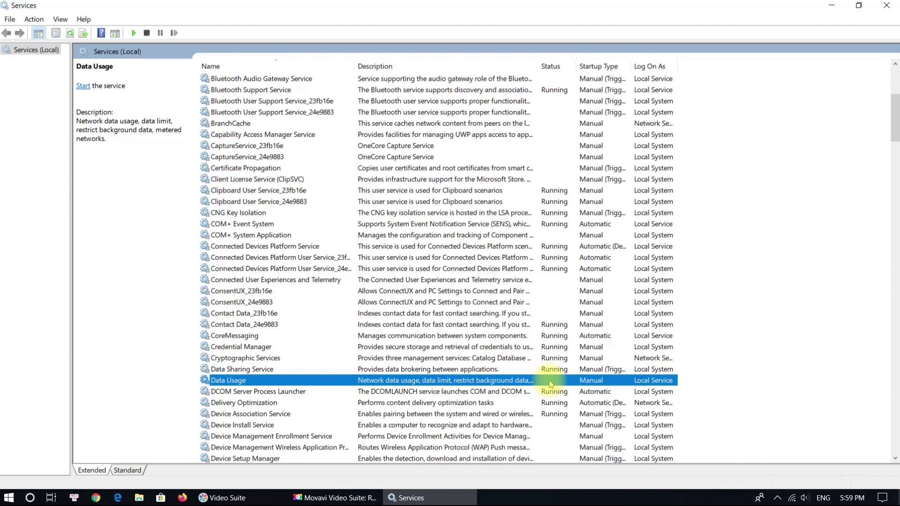
Set the Diagnostic Policy Service's startup type to Manual, stop the service and apply the change
{"action": "left_click", "coordinate": [550, 403]}
{"action": "scroll", "coordinate": [550, 402], "scroll_direction": "down", "scroll_amount": 4}
{"action": "left_click", "coordinate": [530, 412]}
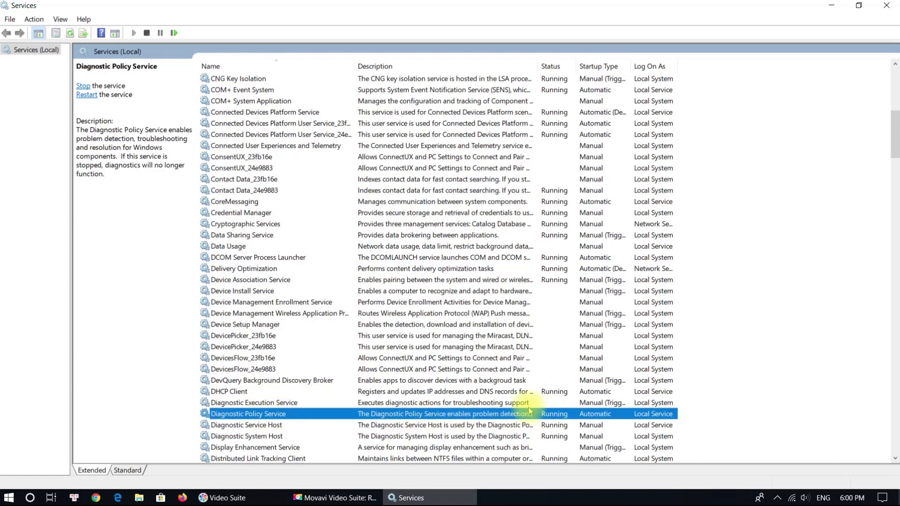
{"action": "double_click", "coordinate": [598, 413]}
{"action": "left_click", "coordinate": [451, 238]}
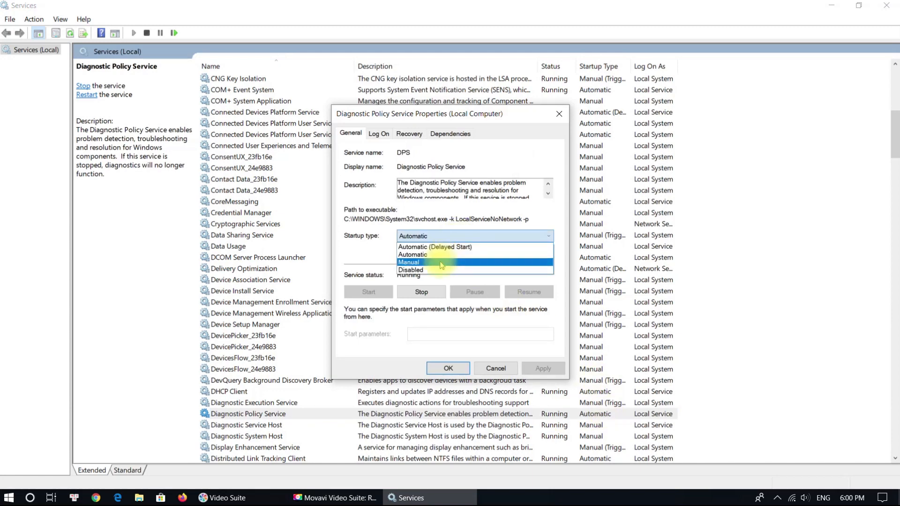
{"action": "left_click", "coordinate": [415, 262]}
{"action": "left_click", "coordinate": [432, 294]}
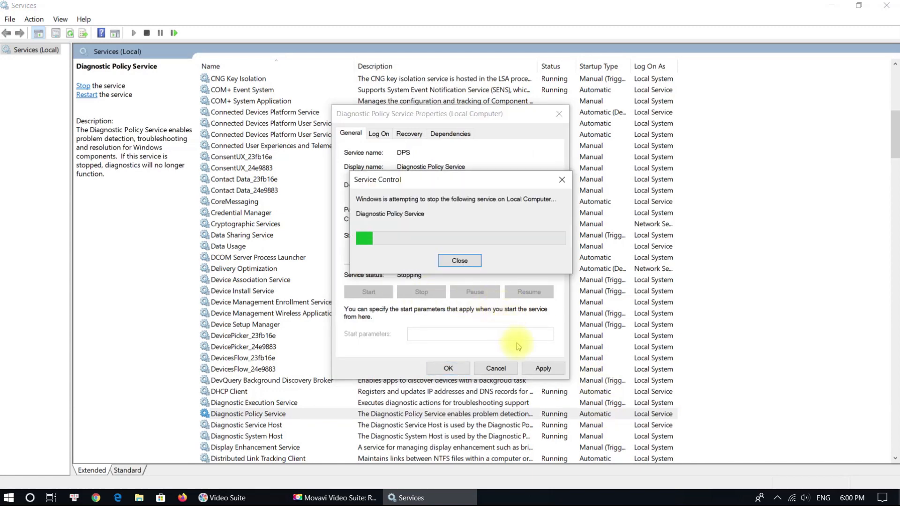
{"action": "left_click", "coordinate": [542, 367]}
{"action": "left_click", "coordinate": [448, 368]}
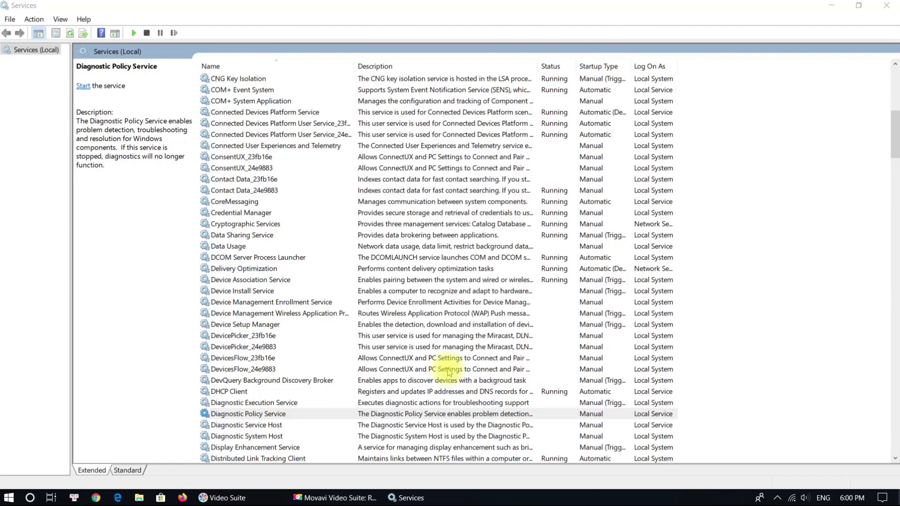
Set the IP Helper service's startup type to Disabled, stop the service and apply the change
{"action": "scroll", "coordinate": [556, 412], "scroll_direction": "down", "scroll_amount": 2}
{"action": "left_click", "coordinate": [553, 412]}
{"action": "scroll", "coordinate": [553, 407], "scroll_direction": "down", "scroll_amount": 11}
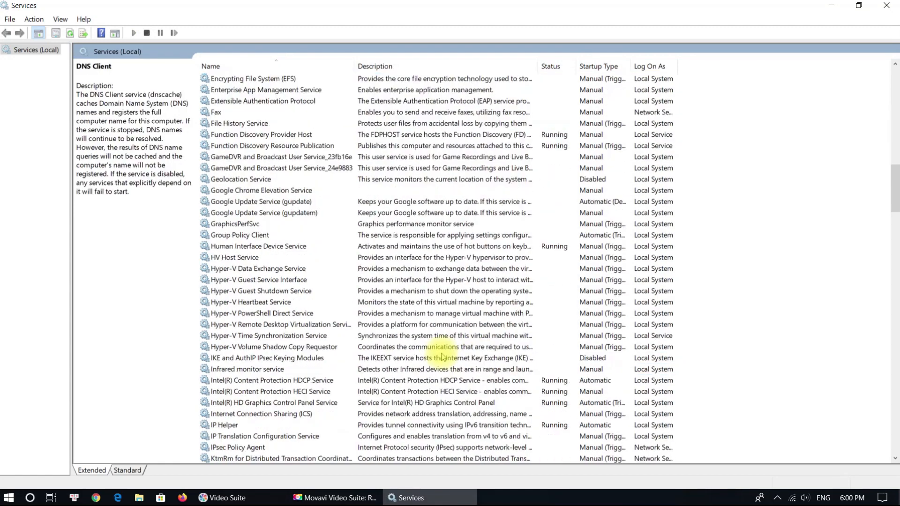
{"action": "scroll", "coordinate": [442, 357], "scroll_direction": "down", "scroll_amount": 1}
{"action": "left_click", "coordinate": [596, 393]}
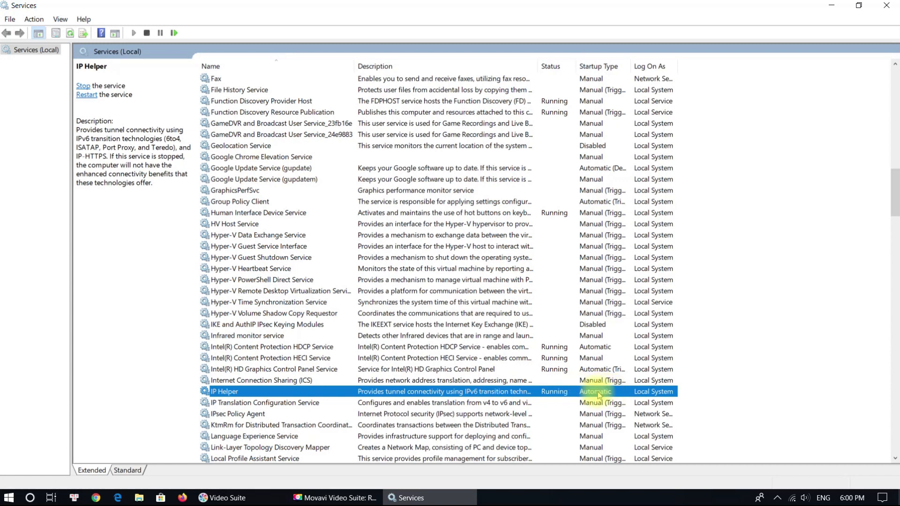
{"action": "double_click", "coordinate": [597, 394]}
{"action": "left_click", "coordinate": [436, 237]}
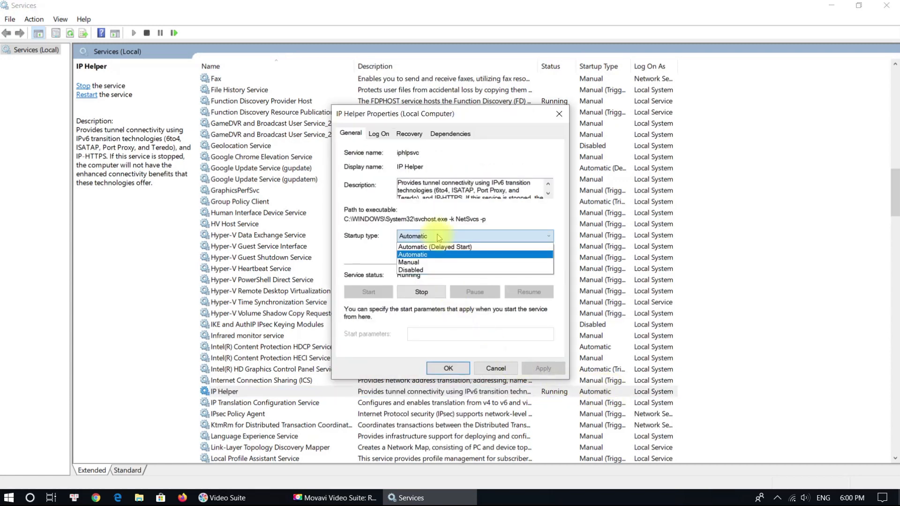
{"action": "left_click", "coordinate": [417, 270]}
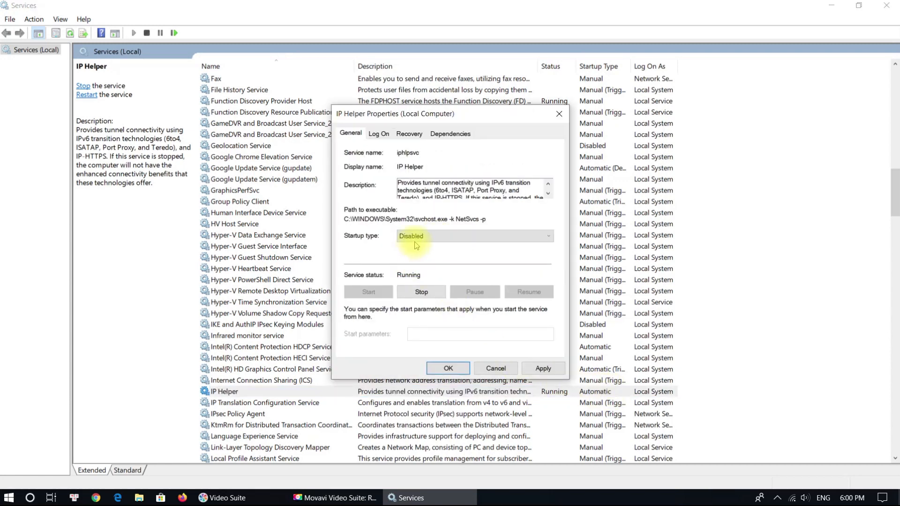
{"action": "left_click", "coordinate": [423, 291]}
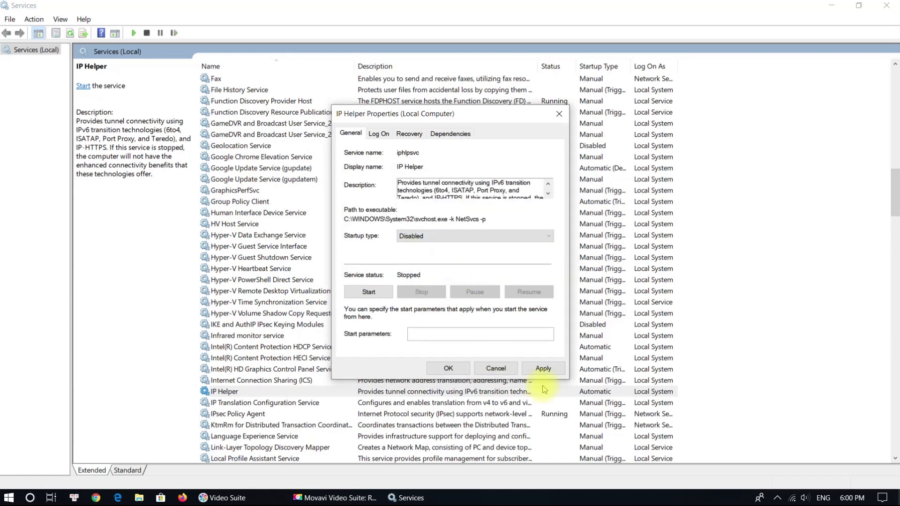
{"action": "left_click", "coordinate": [543, 368]}
{"action": "left_click", "coordinate": [448, 368]}
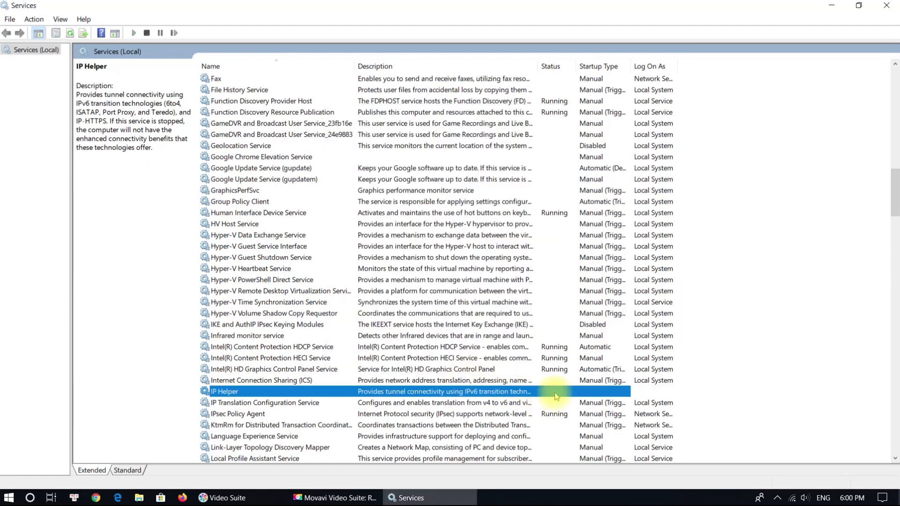
Set the IPsec Policy Agent service's startup type to Disabled, stop the service and save the change
{"action": "scroll", "coordinate": [558, 396], "scroll_direction": "down", "scroll_amount": 2}
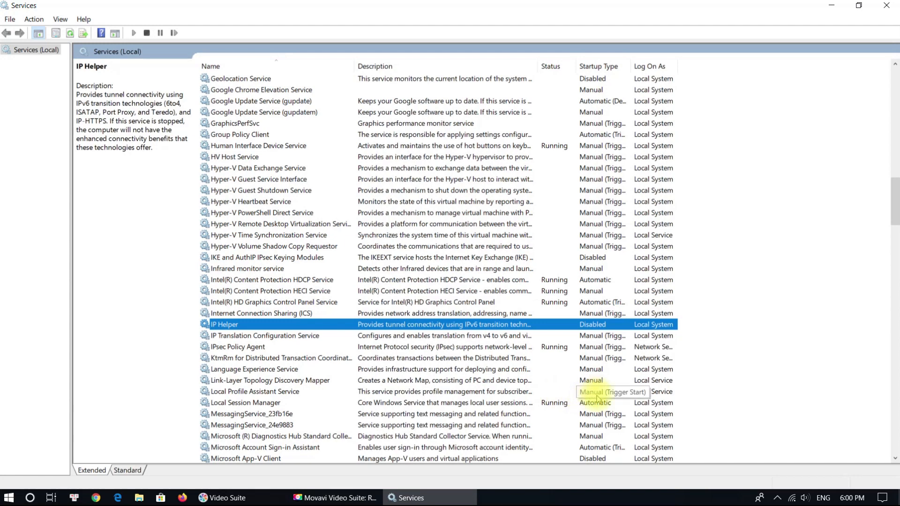
{"action": "left_click", "coordinate": [277, 347]}
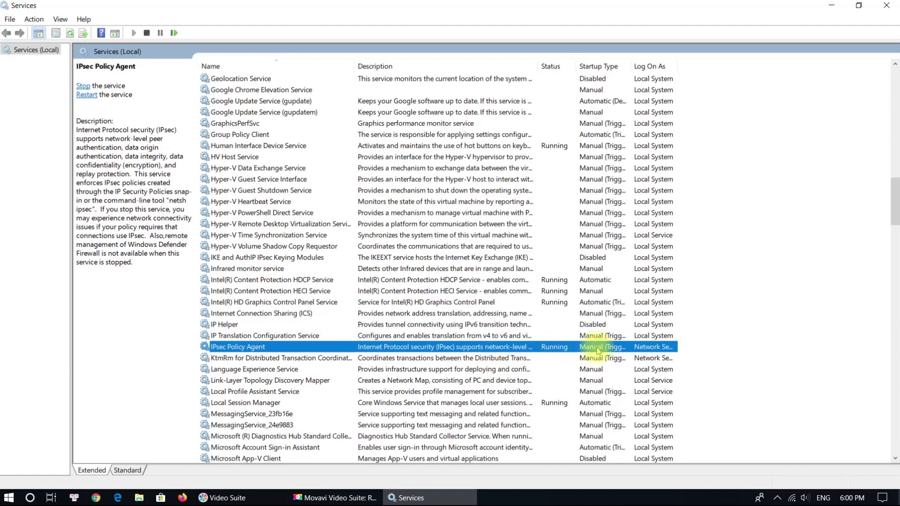
{"action": "double_click", "coordinate": [576, 348]}
{"action": "left_click", "coordinate": [452, 236]}
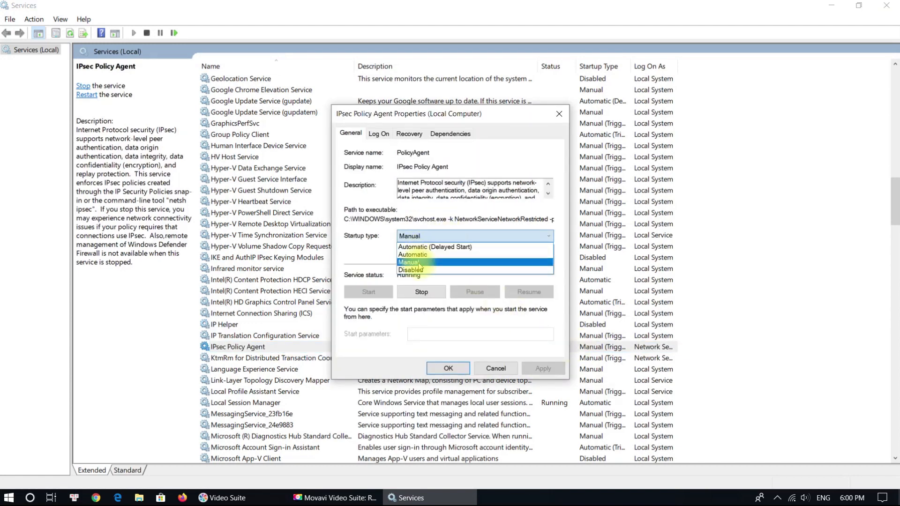
{"action": "left_click", "coordinate": [420, 271]}
{"action": "left_click", "coordinate": [422, 292]}
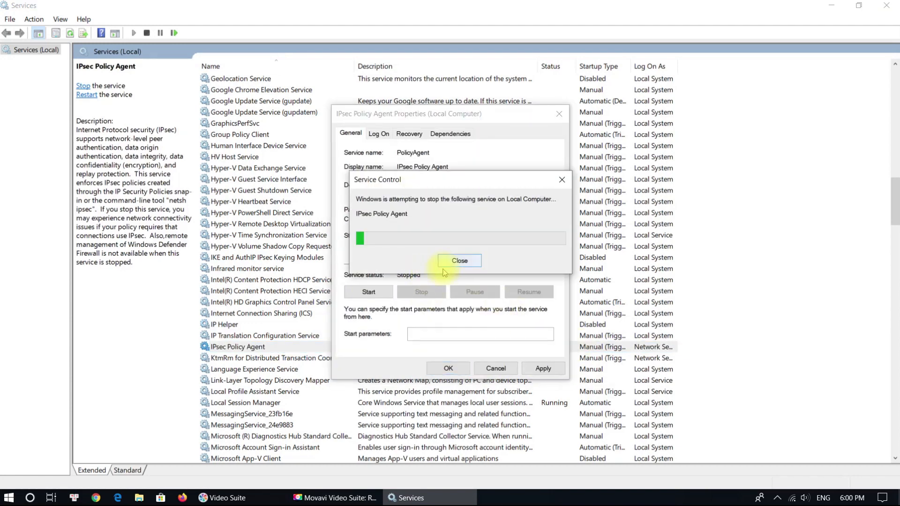
{"action": "left_click", "coordinate": [451, 369]}
{"action": "left_click", "coordinate": [558, 349]}
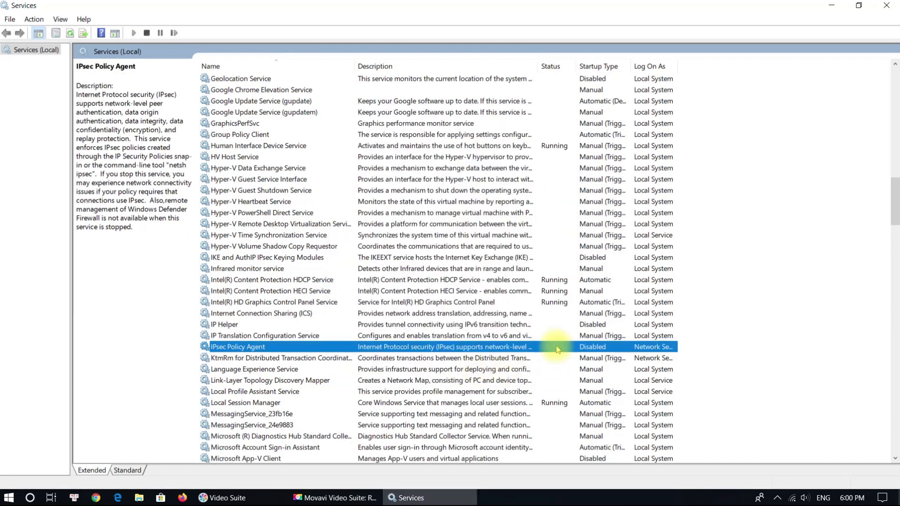
Set the Microsoft Account Sign-in Assistant service's startup type to Manual and apply the change
{"action": "scroll", "coordinate": [557, 349], "scroll_direction": "down", "scroll_amount": 2}
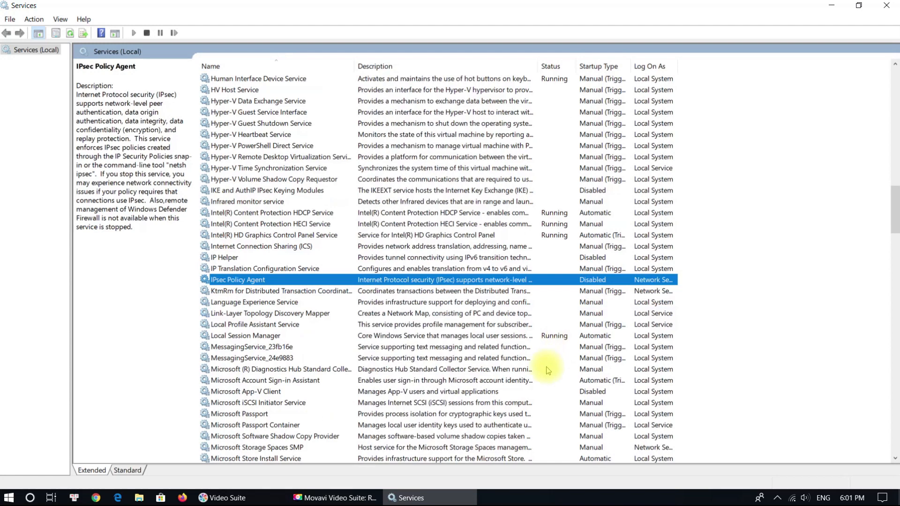
{"action": "left_click", "coordinate": [506, 380]}
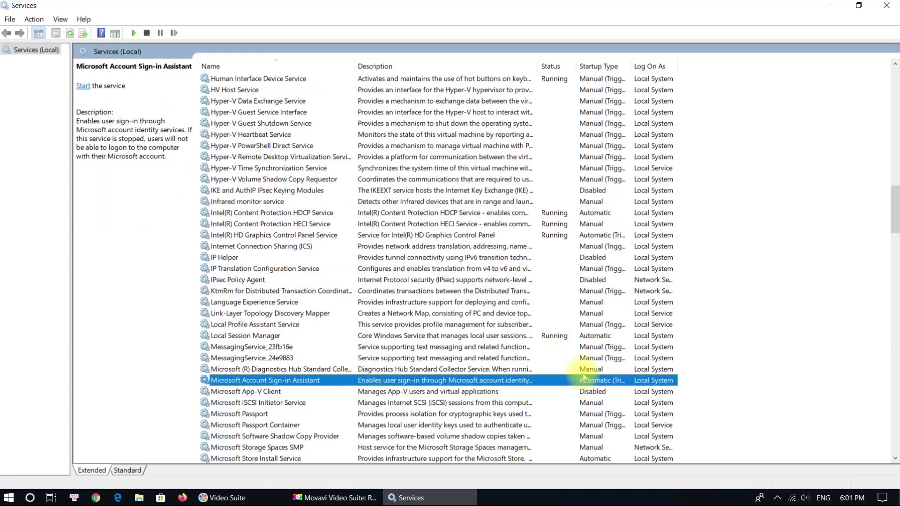
{"action": "double_click", "coordinate": [554, 385]}
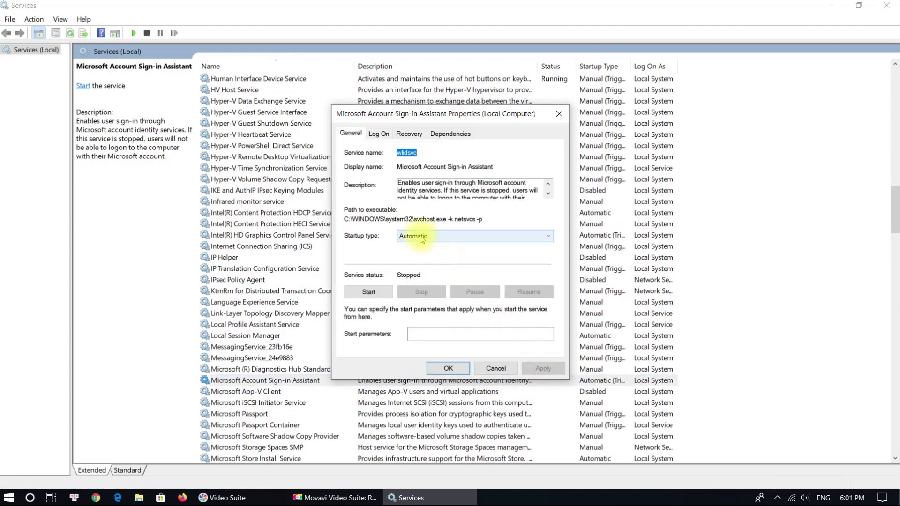
{"action": "left_click", "coordinate": [424, 236]}
{"action": "left_click", "coordinate": [420, 263]}
{"action": "left_click", "coordinate": [541, 368]}
{"action": "left_click", "coordinate": [453, 371]}
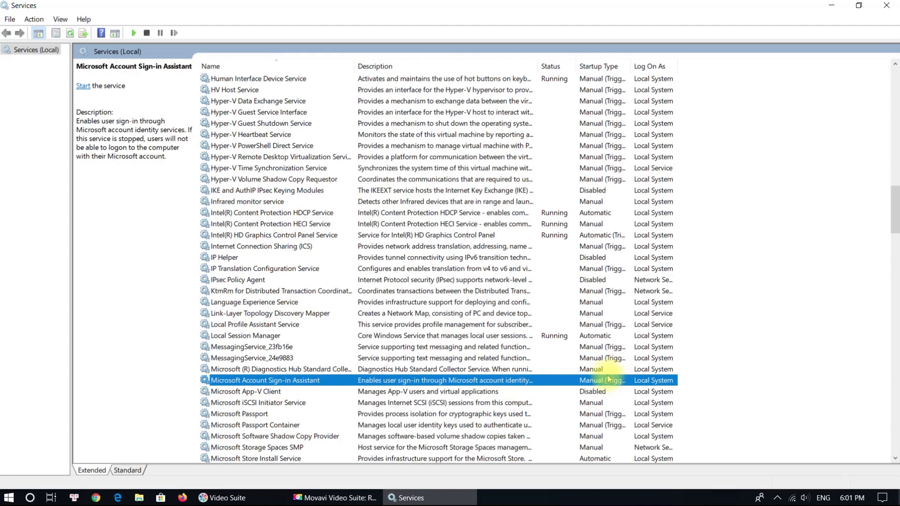
Set the Network Location Awareness service's startup type to Manual and apply the change without stopping the service
{"action": "scroll", "coordinate": [609, 379], "scroll_direction": "down", "scroll_amount": 3}
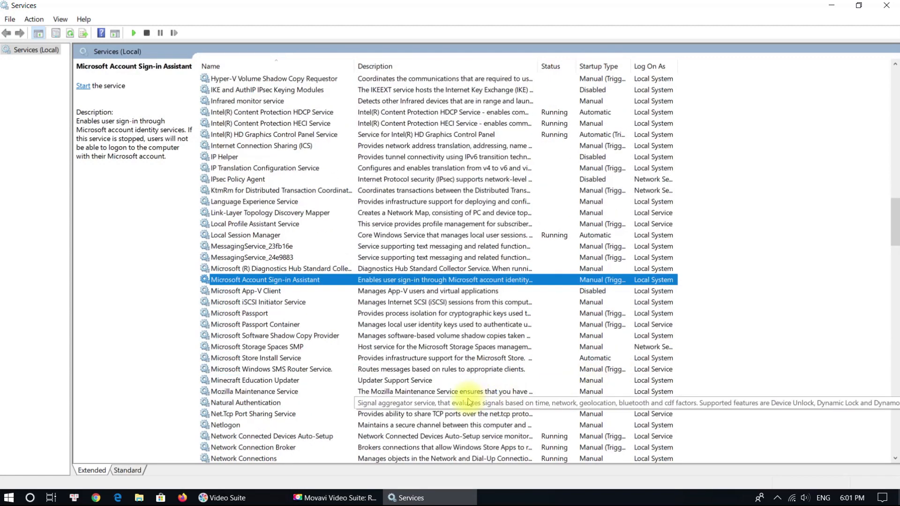
{"action": "scroll", "coordinate": [469, 402], "scroll_direction": "down", "scroll_amount": 1}
{"action": "scroll", "coordinate": [363, 403], "scroll_direction": "down", "scroll_amount": 1}
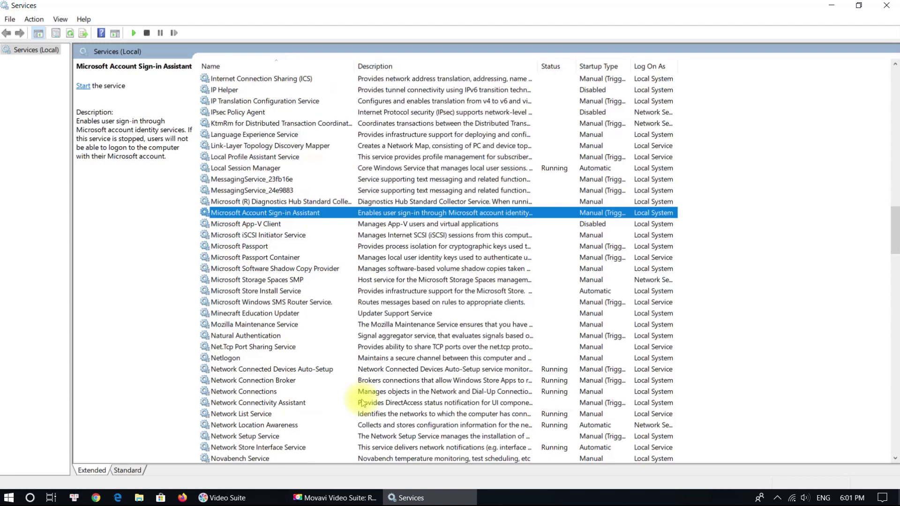
{"action": "left_click", "coordinate": [235, 426]}
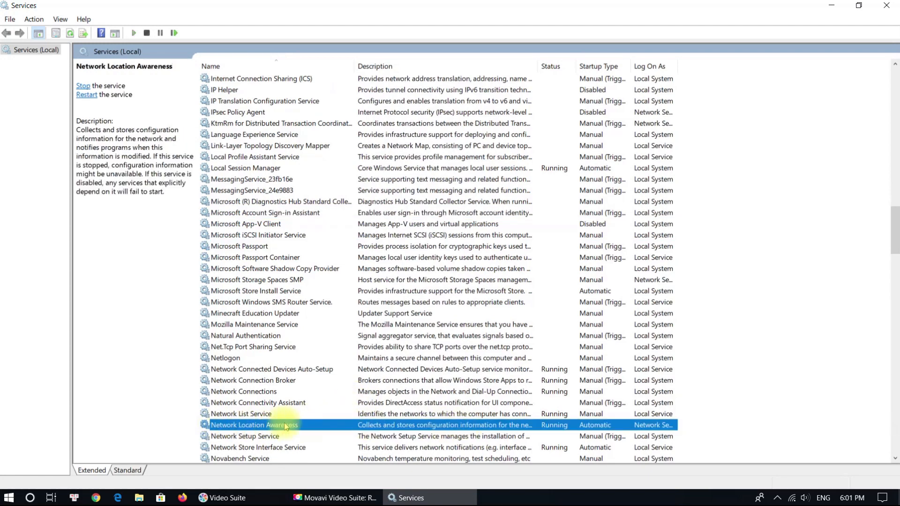
{"action": "double_click", "coordinate": [597, 426]}
{"action": "left_click", "coordinate": [457, 237]}
{"action": "left_click", "coordinate": [432, 258]}
{"action": "left_click", "coordinate": [544, 368]}
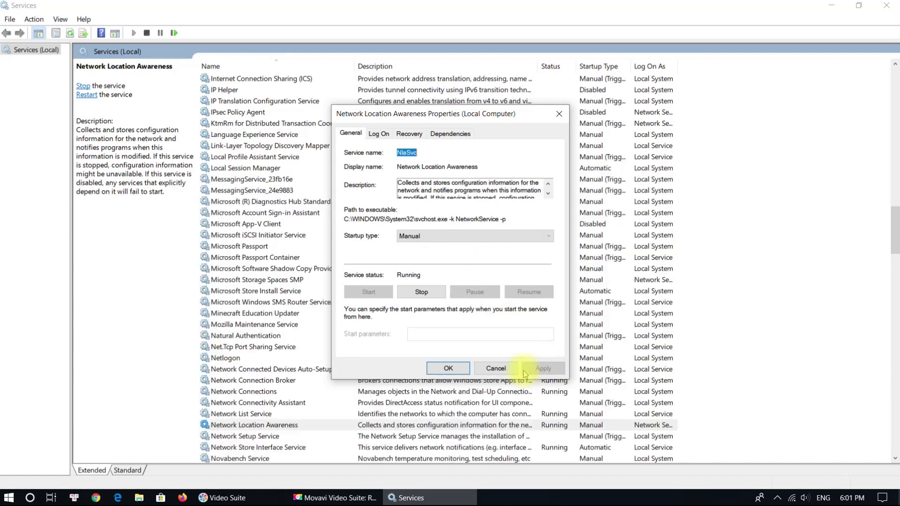
{"action": "left_click", "coordinate": [448, 369]}
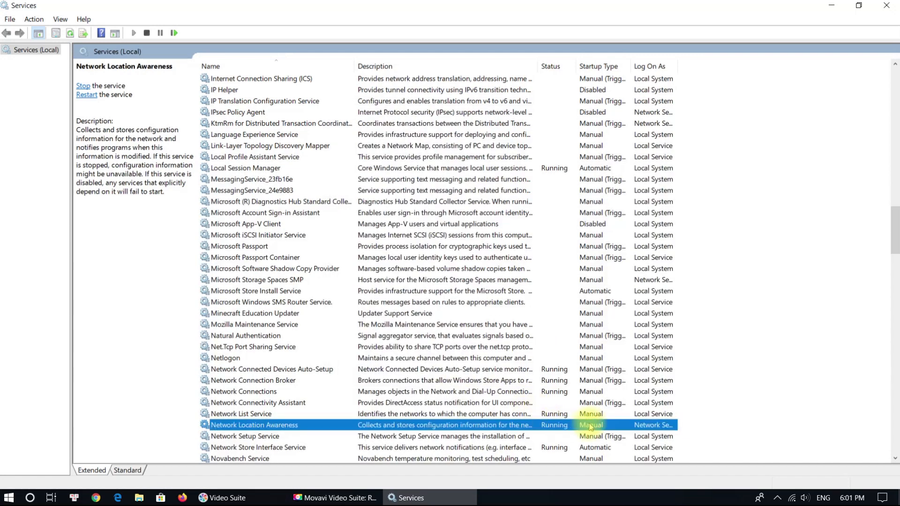
Set the Offline Files service's startup type to Disabled and apply the change
{"action": "scroll", "coordinate": [591, 426], "scroll_direction": "down", "scroll_amount": 2}
{"action": "scroll", "coordinate": [590, 424], "scroll_direction": "down", "scroll_amount": 1}
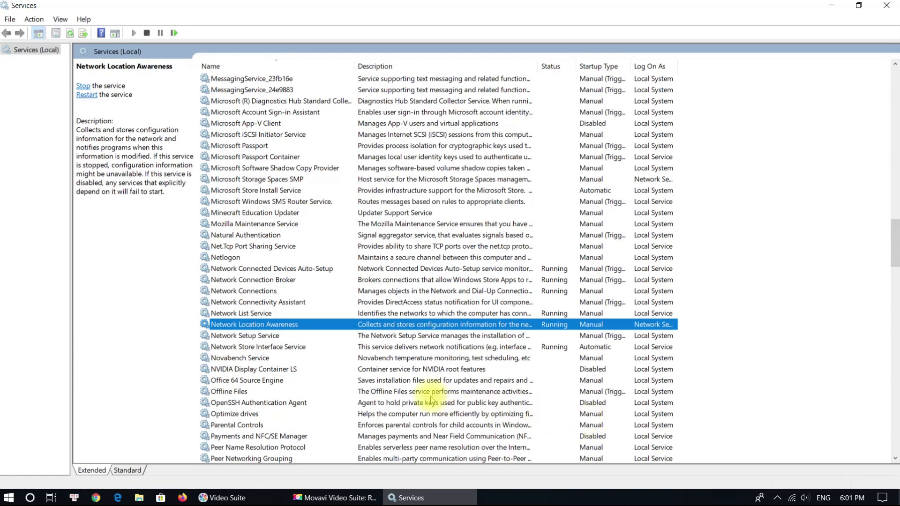
{"action": "left_click", "coordinate": [369, 393]}
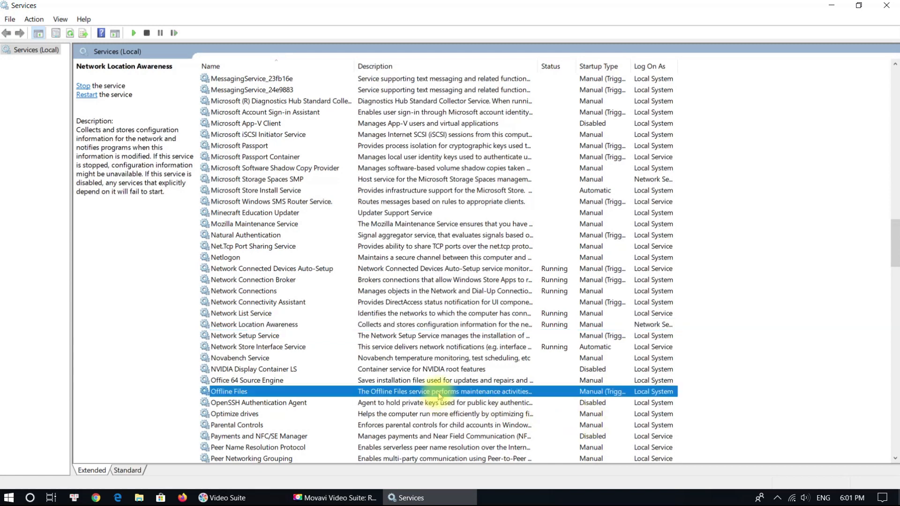
{"action": "double_click", "coordinate": [584, 392]}
{"action": "left_click", "coordinate": [412, 236]}
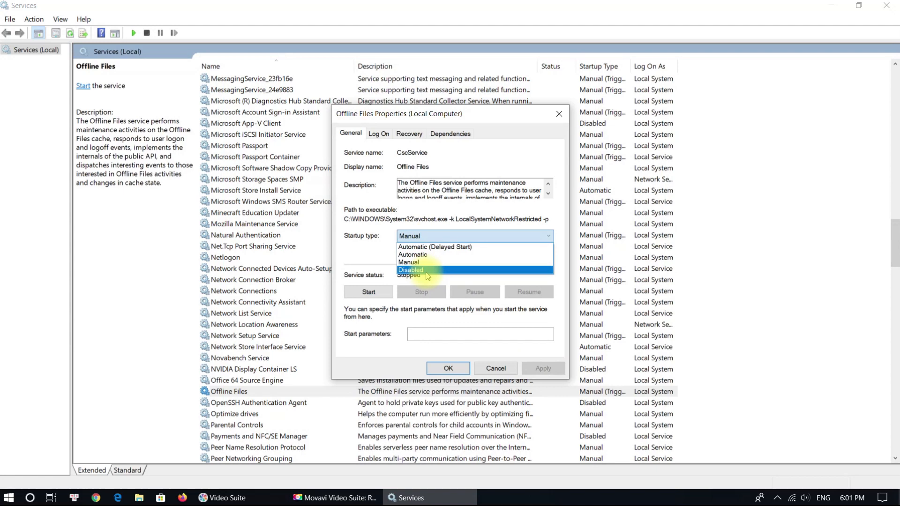
{"action": "left_click", "coordinate": [417, 271]}
{"action": "left_click", "coordinate": [541, 368]}
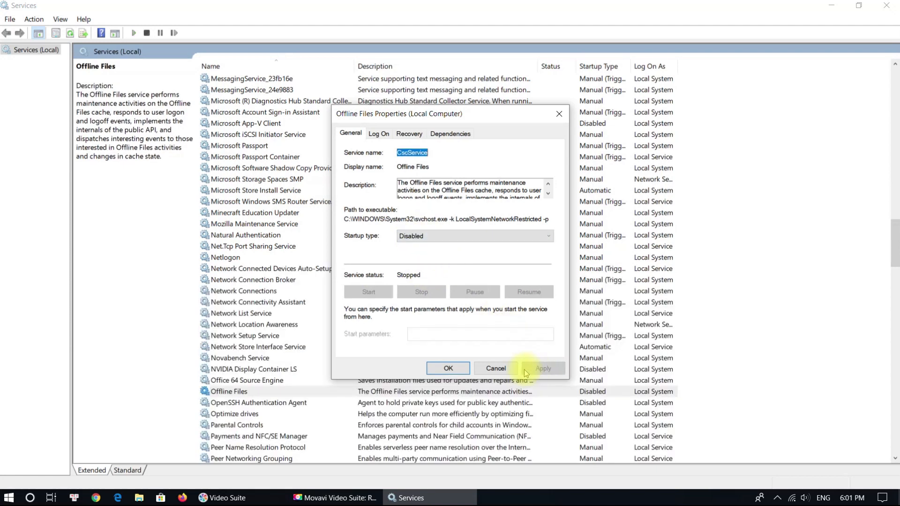
{"action": "left_click", "coordinate": [448, 368]}
Set the Phone Service's startup type to Disabled and apply the change
{"action": "scroll", "coordinate": [483, 393], "scroll_direction": "down", "scroll_amount": 3}
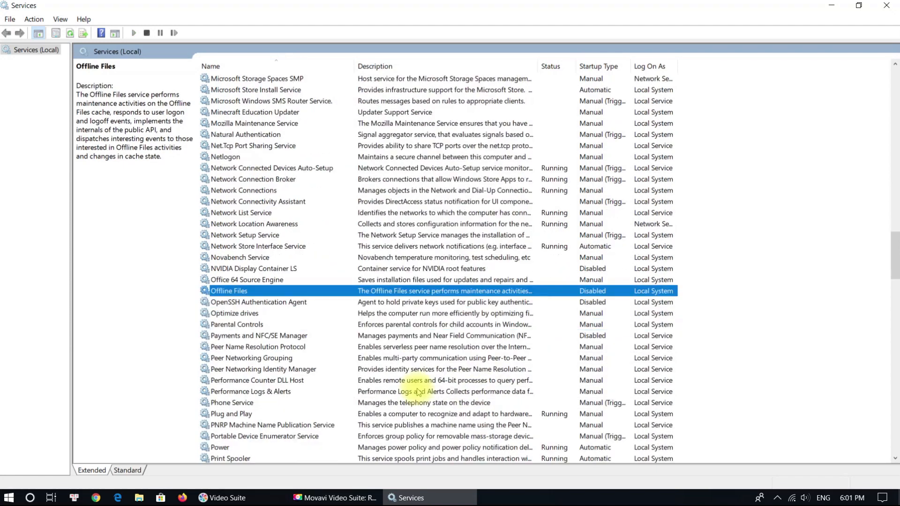
{"action": "left_click", "coordinate": [245, 403]}
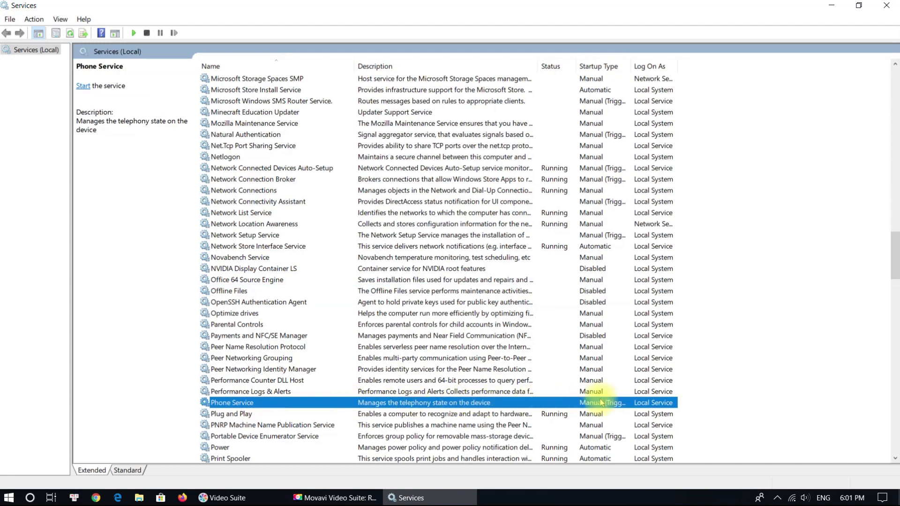
{"action": "double_click", "coordinate": [558, 404]}
{"action": "left_click", "coordinate": [468, 236]}
{"action": "left_click", "coordinate": [449, 273]}
{"action": "left_click", "coordinate": [542, 368]}
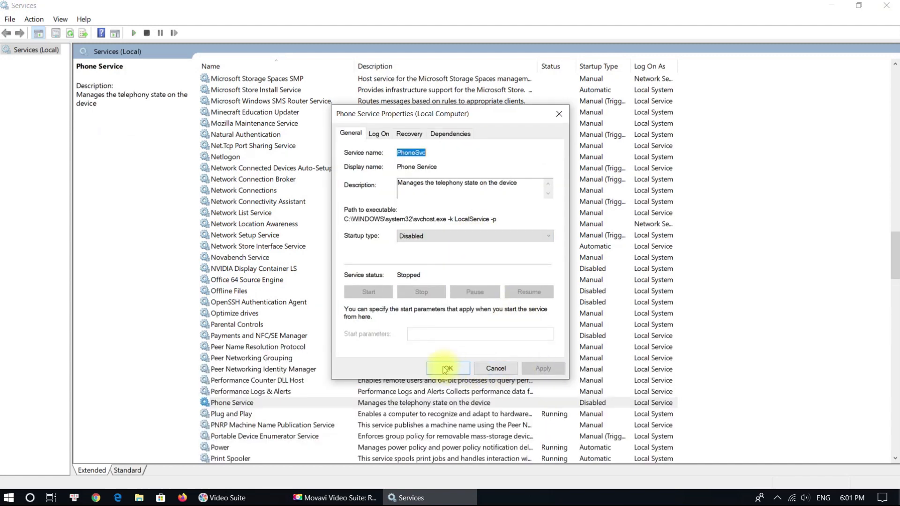
{"action": "left_click", "coordinate": [448, 368]}
Set the Storage Service's startup type to Manual and apply the change without stopping the service
{"action": "scroll", "coordinate": [568, 393], "scroll_direction": "down", "scroll_amount": 2}
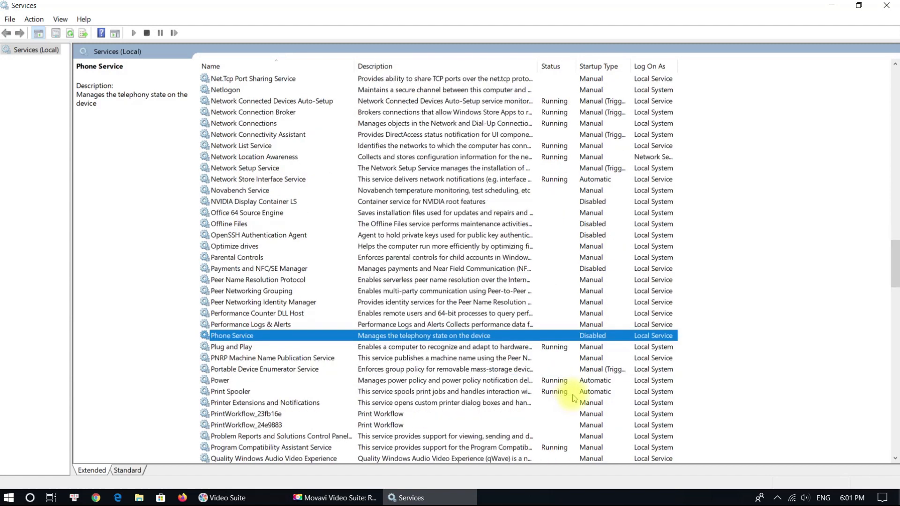
{"action": "scroll", "coordinate": [584, 396], "scroll_direction": "down", "scroll_amount": 1}
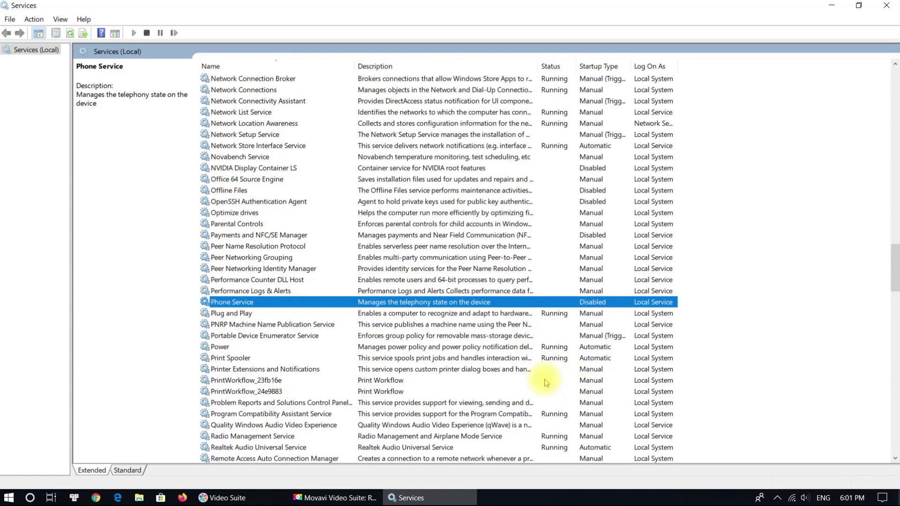
{"action": "scroll", "coordinate": [544, 383], "scroll_direction": "down", "scroll_amount": 1}
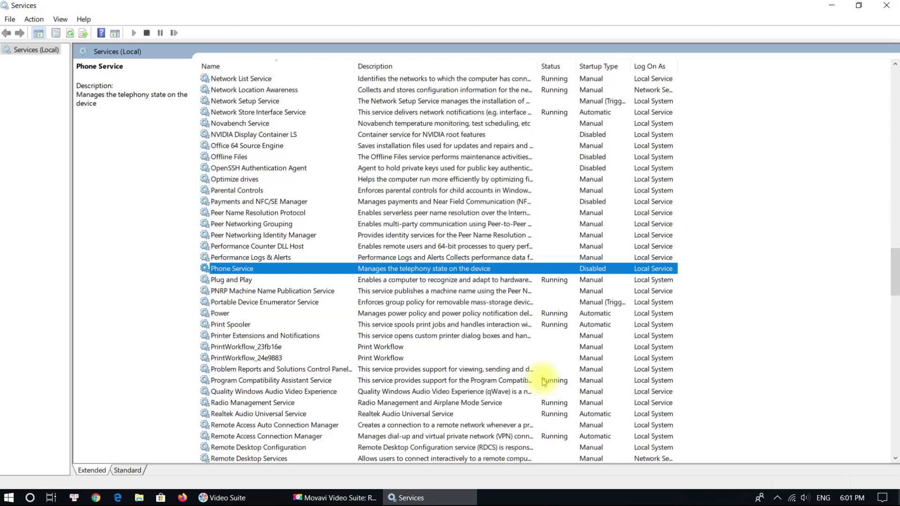
{"action": "scroll", "coordinate": [545, 380], "scroll_direction": "down", "scroll_amount": 2}
{"action": "scroll", "coordinate": [440, 401], "scroll_direction": "down", "scroll_amount": 1}
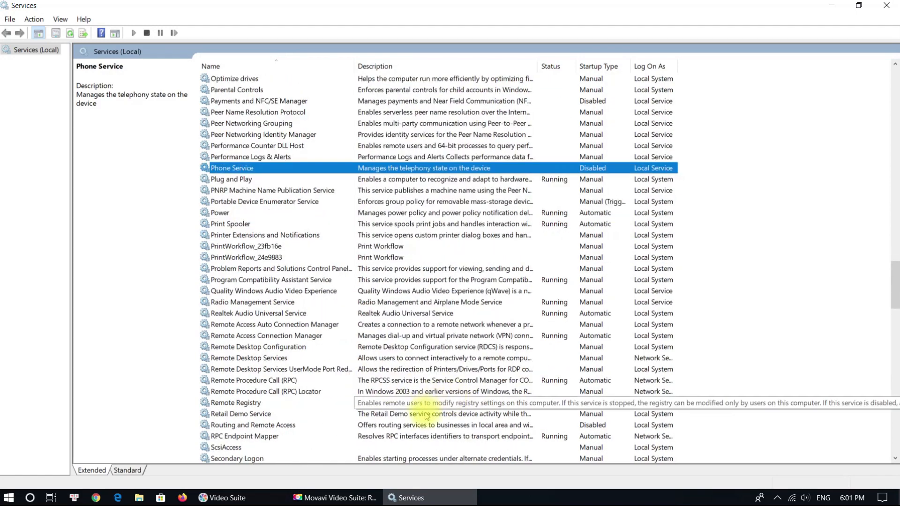
{"action": "scroll", "coordinate": [424, 377], "scroll_direction": "down", "scroll_amount": 2}
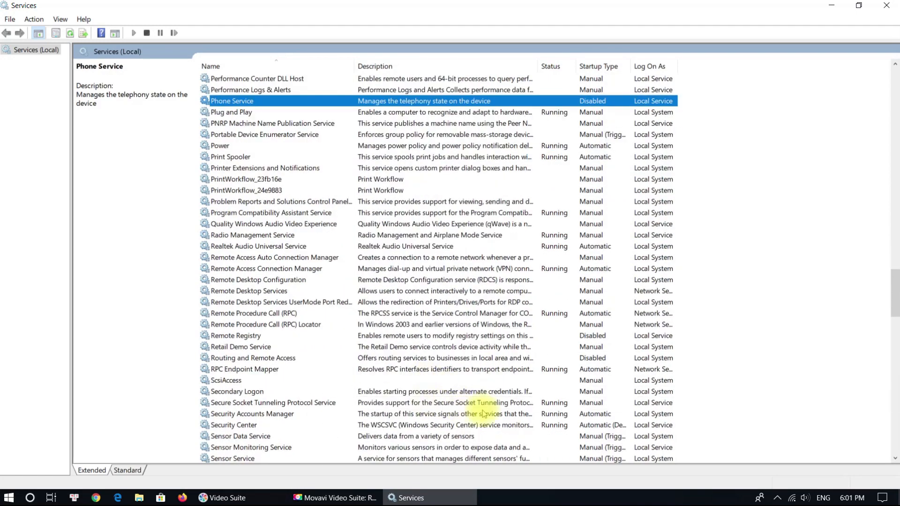
{"action": "scroll", "coordinate": [520, 424], "scroll_direction": "down", "scroll_amount": 1}
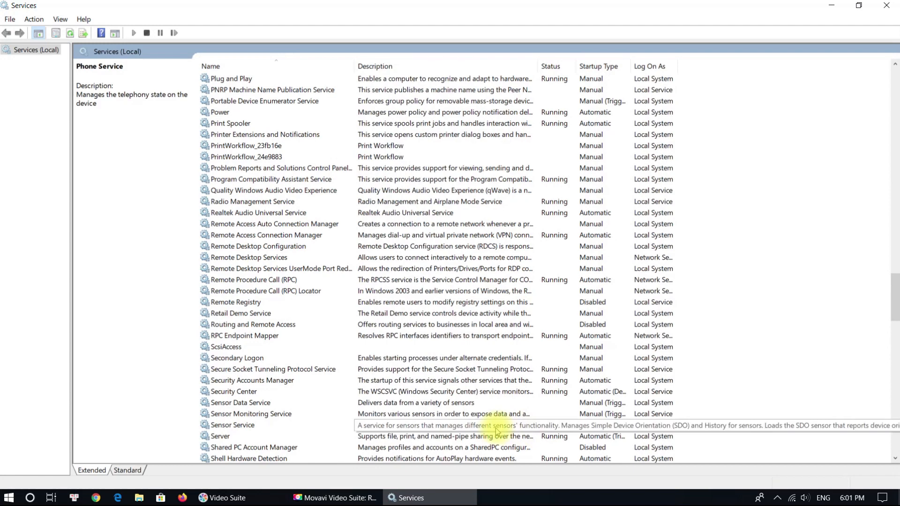
{"action": "scroll", "coordinate": [497, 430], "scroll_direction": "down", "scroll_amount": 1}
{"action": "scroll", "coordinate": [459, 431], "scroll_direction": "down", "scroll_amount": 2}
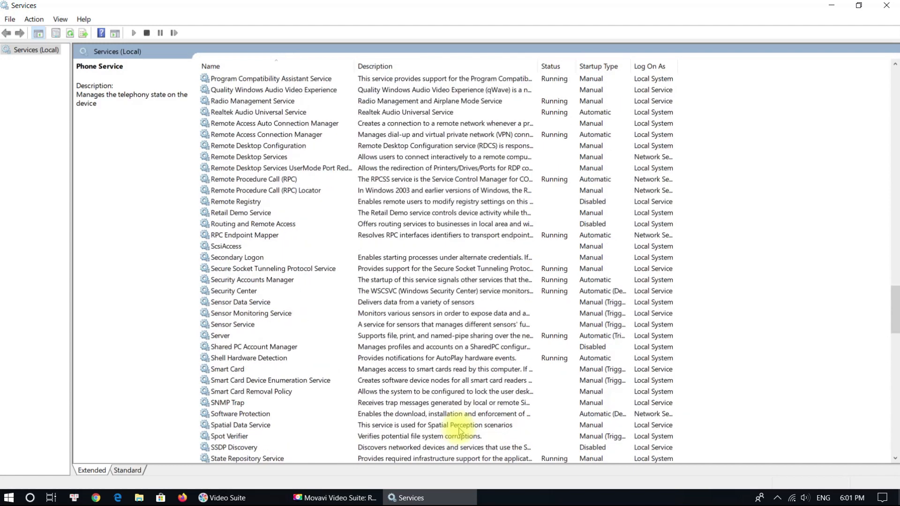
{"action": "scroll", "coordinate": [457, 426], "scroll_direction": "down", "scroll_amount": 2}
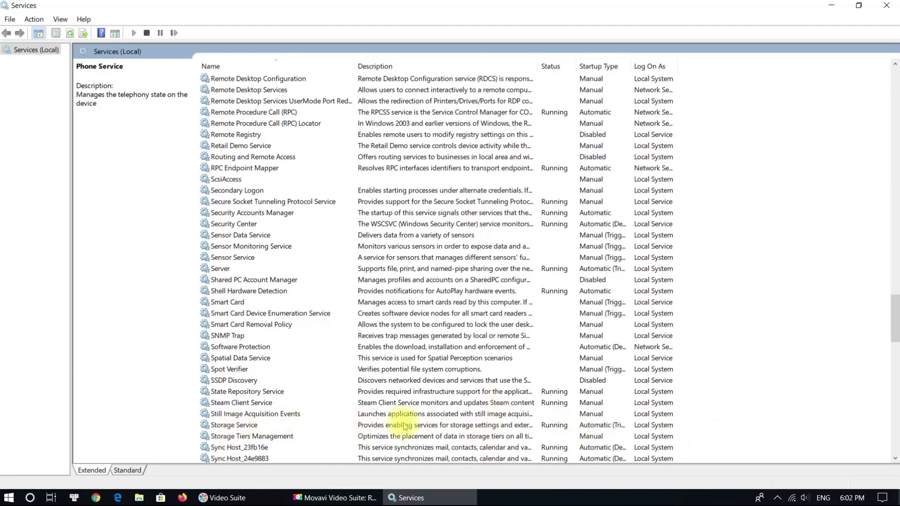
{"action": "left_click", "coordinate": [593, 426]}
{"action": "double_click", "coordinate": [593, 426]}
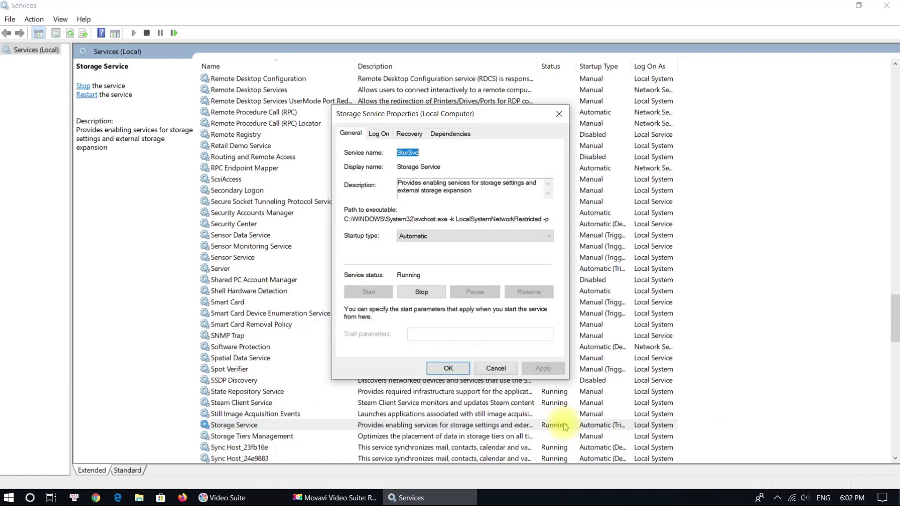
{"action": "left_click", "coordinate": [453, 237]}
{"action": "left_click", "coordinate": [411, 261]}
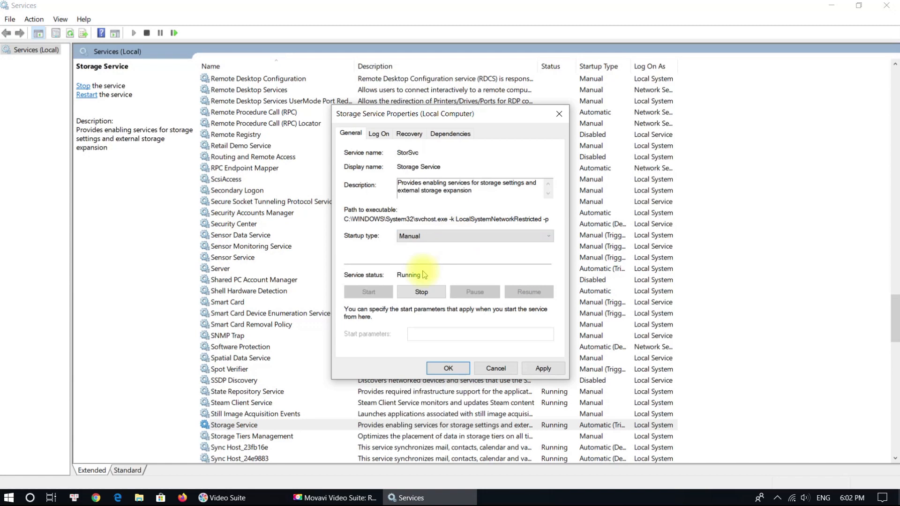
{"action": "left_click", "coordinate": [542, 368]}
{"action": "left_click", "coordinate": [447, 368]}
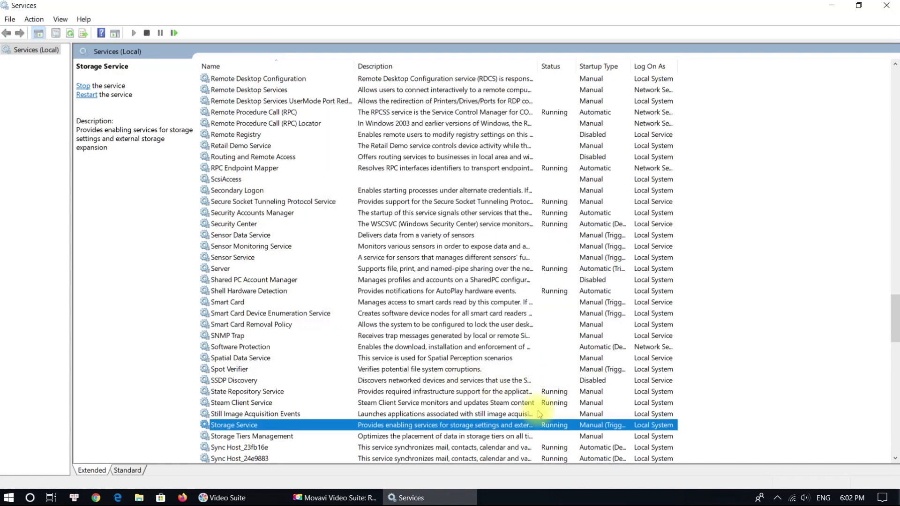
Check the startup type options in the Task Scheduler service's properties and close the dialog
{"action": "scroll", "coordinate": [545, 428], "scroll_direction": "down", "scroll_amount": 2}
{"action": "scroll", "coordinate": [546, 430], "scroll_direction": "down", "scroll_amount": 2}
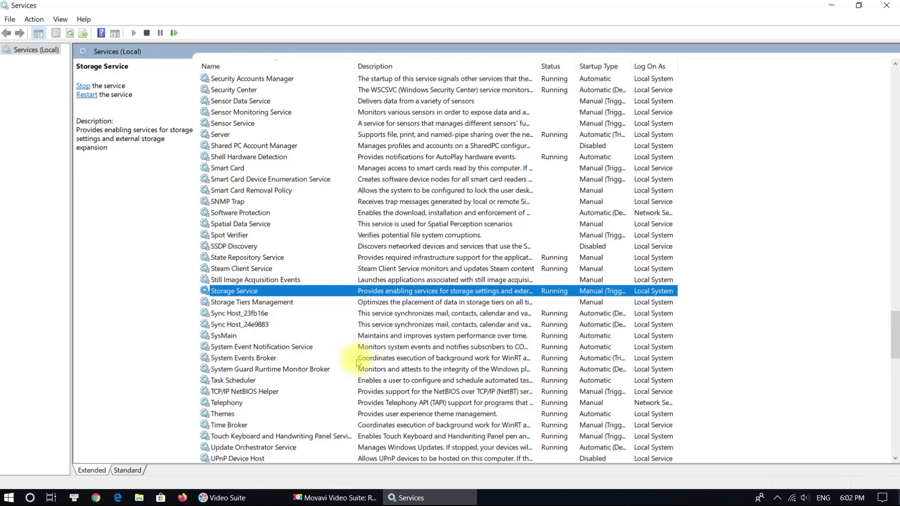
{"action": "scroll", "coordinate": [358, 364], "scroll_direction": "down", "scroll_amount": 2}
{"action": "scroll", "coordinate": [356, 365], "scroll_direction": "down", "scroll_amount": 1}
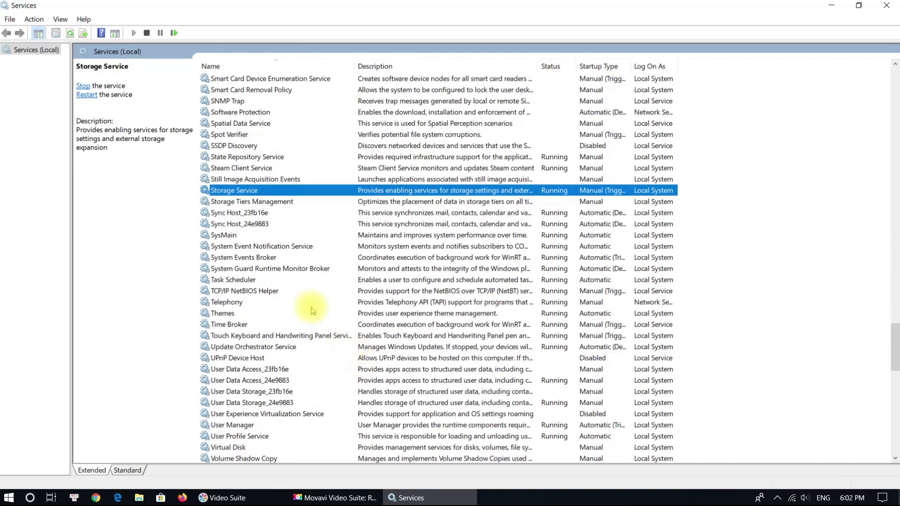
{"action": "left_click", "coordinate": [576, 280]}
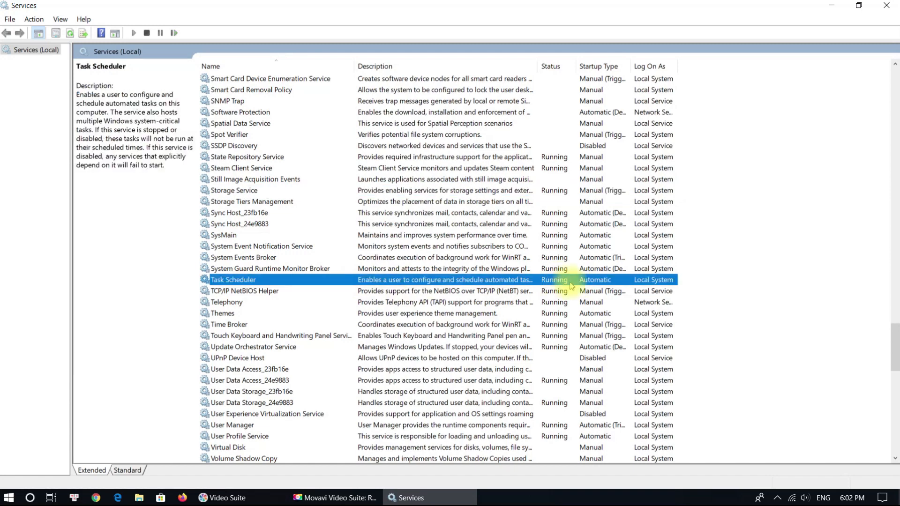
{"action": "double_click", "coordinate": [553, 281]}
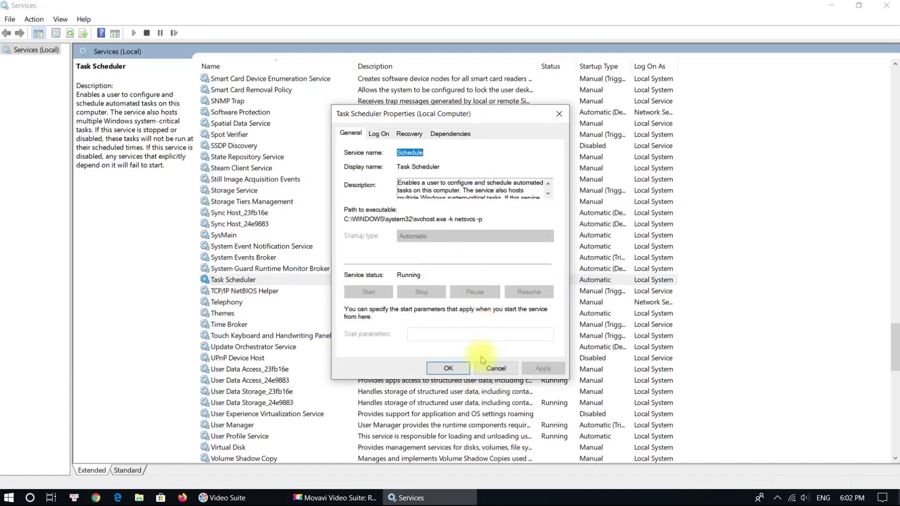
{"action": "left_click", "coordinate": [487, 367]}
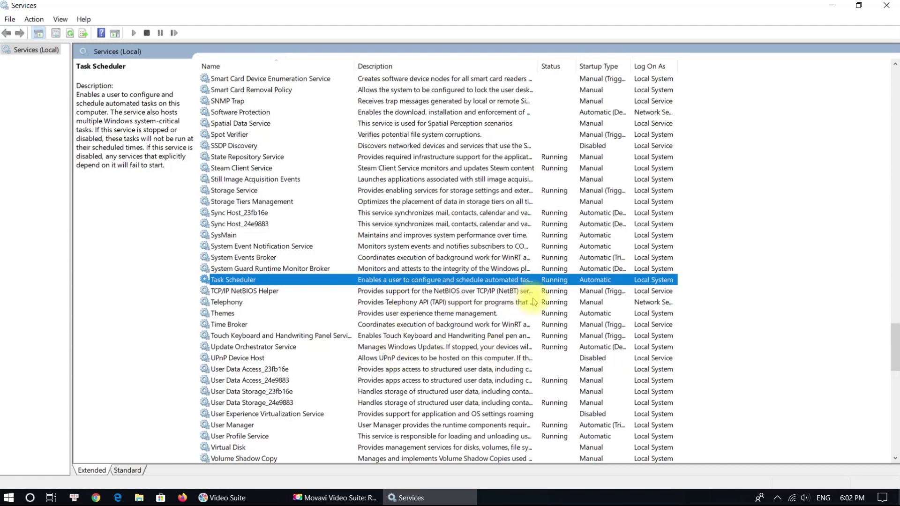
Set the TCP/IP NetBIOS Helper service's startup type to Disabled, stop the service and apply the change
{"action": "double_click", "coordinate": [553, 291]}
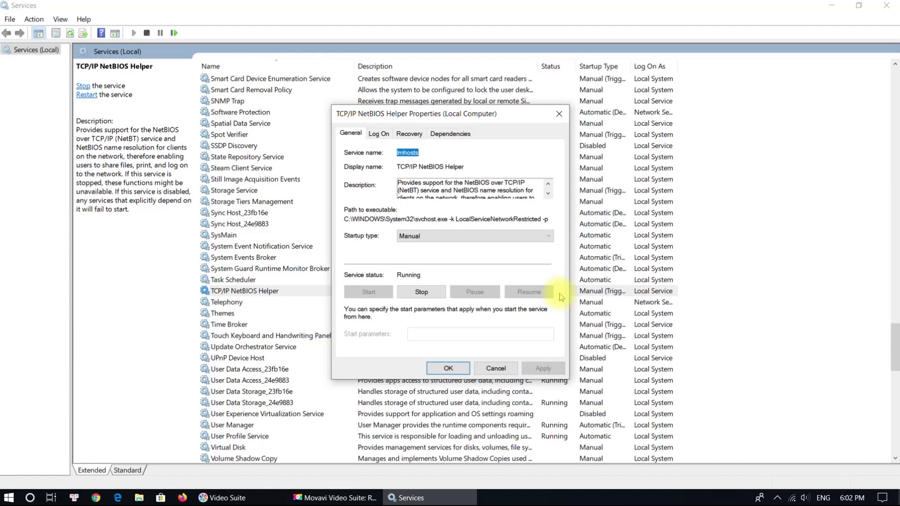
{"action": "left_click", "coordinate": [412, 237]}
{"action": "left_click", "coordinate": [413, 268]}
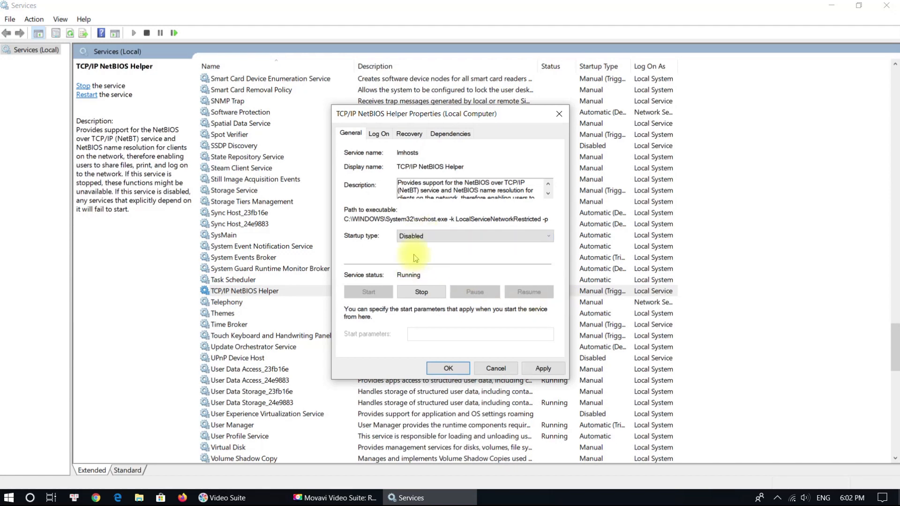
{"action": "left_click", "coordinate": [415, 291]}
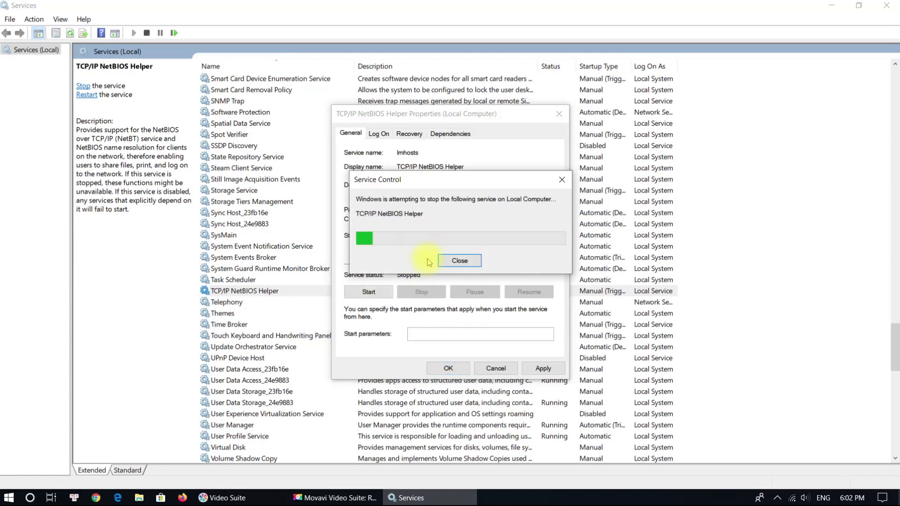
{"action": "left_click", "coordinate": [538, 369]}
{"action": "left_click", "coordinate": [447, 368]}
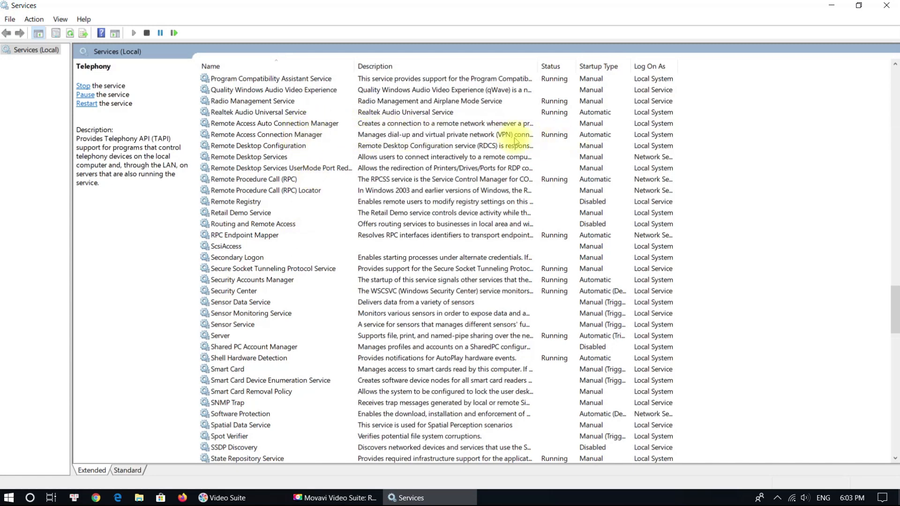
Set the Remote Access Connection Manager service's startup type to Disabled, stop the service and apply the change
{"action": "double_click", "coordinate": [354, 137]}
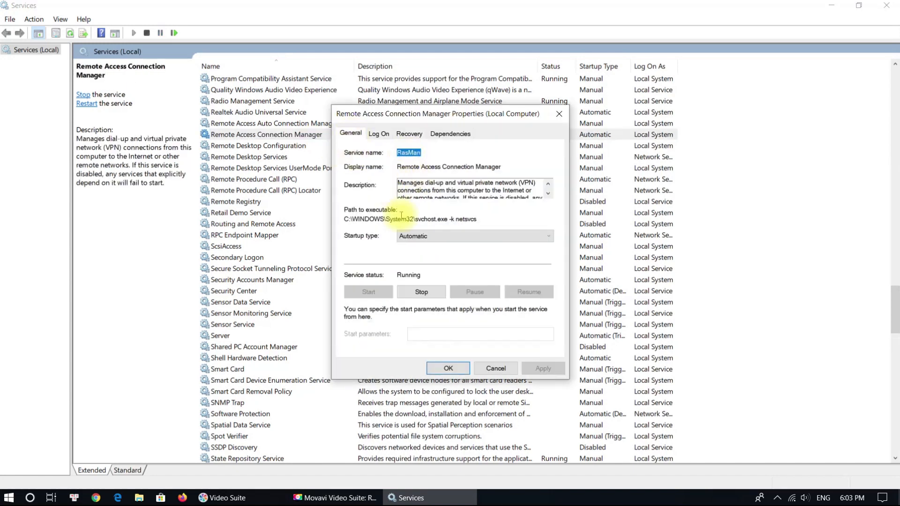
{"action": "left_click", "coordinate": [416, 240]}
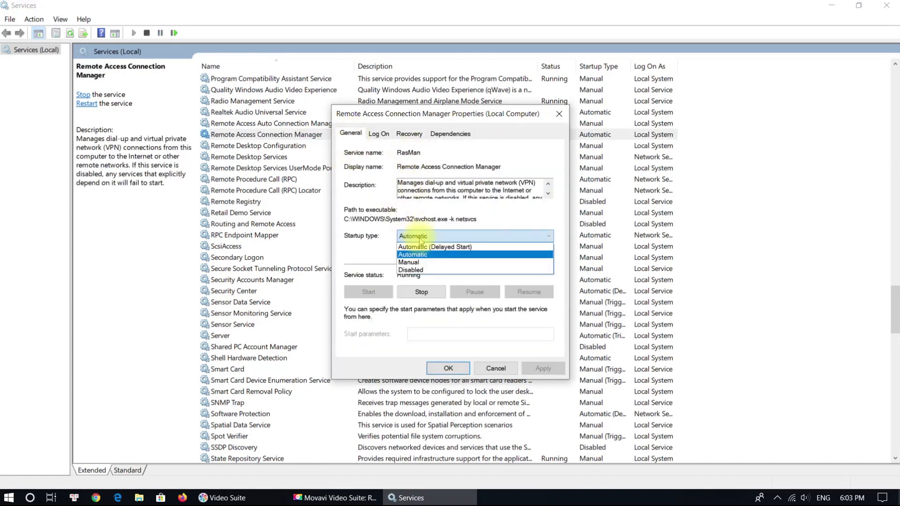
{"action": "left_click", "coordinate": [421, 271]}
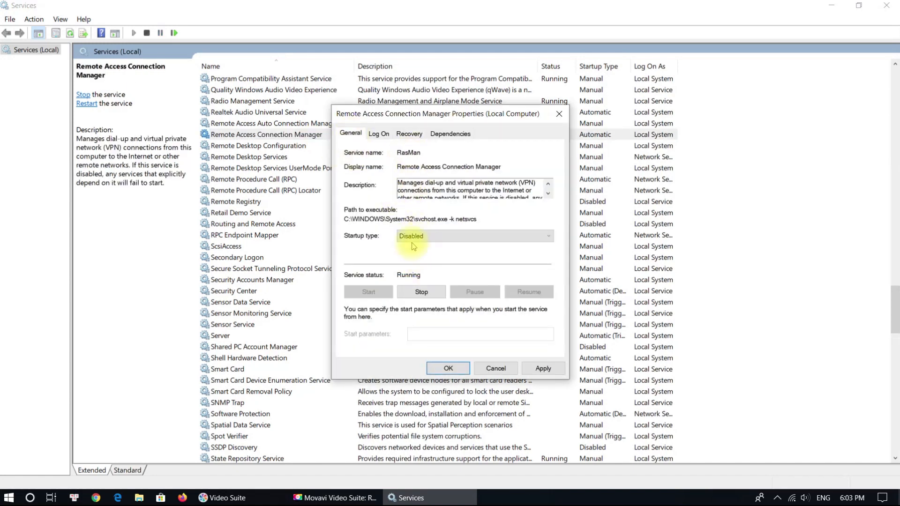
{"action": "left_click", "coordinate": [424, 292]}
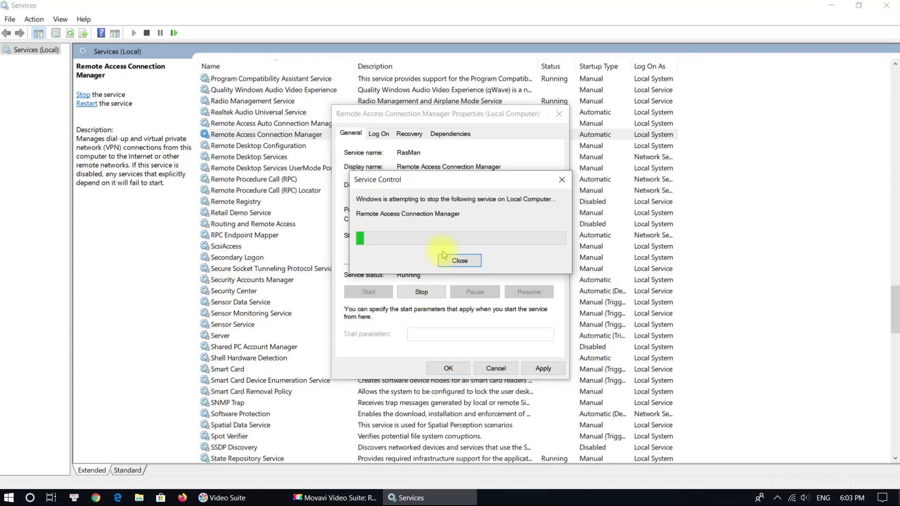
{"action": "left_click", "coordinate": [542, 369]}
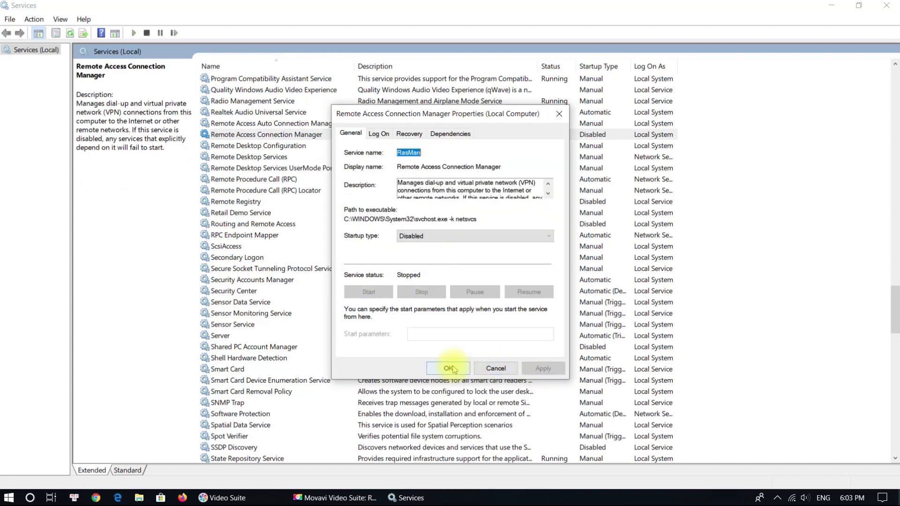
{"action": "left_click", "coordinate": [448, 369]}
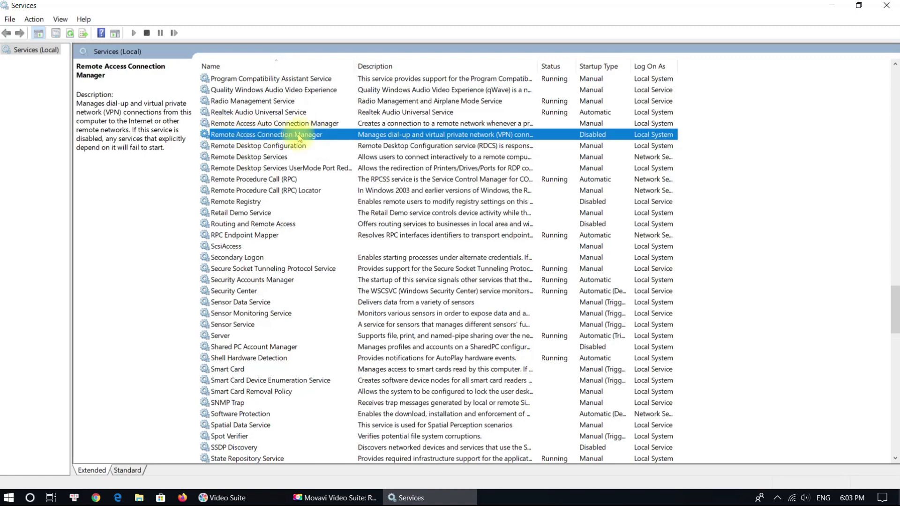
Set the Telephony service's startup type to Disabled, stop the service and apply the change
{"action": "scroll", "coordinate": [508, 278], "scroll_direction": "down", "scroll_amount": 1}
{"action": "scroll", "coordinate": [503, 281], "scroll_direction": "down", "scroll_amount": 4}
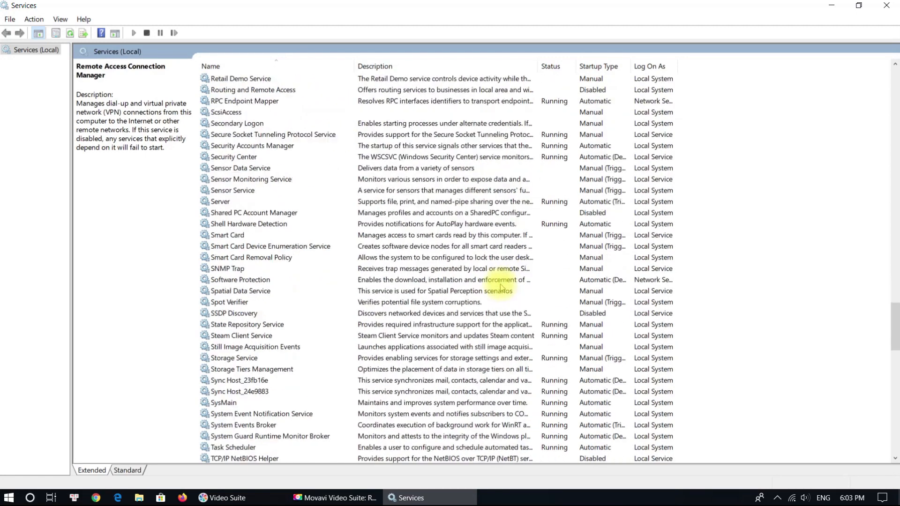
{"action": "scroll", "coordinate": [463, 325], "scroll_direction": "down", "scroll_amount": 2}
{"action": "scroll", "coordinate": [462, 331], "scroll_direction": "down", "scroll_amount": 1}
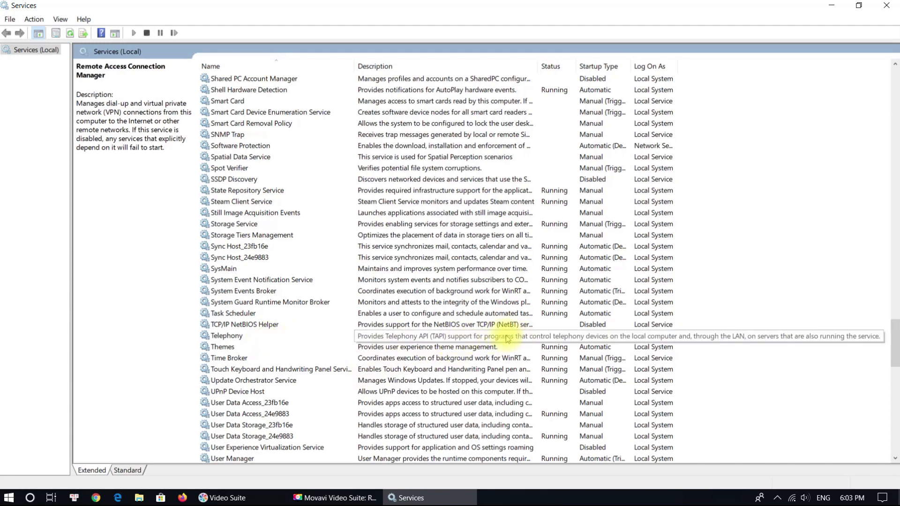
{"action": "double_click", "coordinate": [592, 334]}
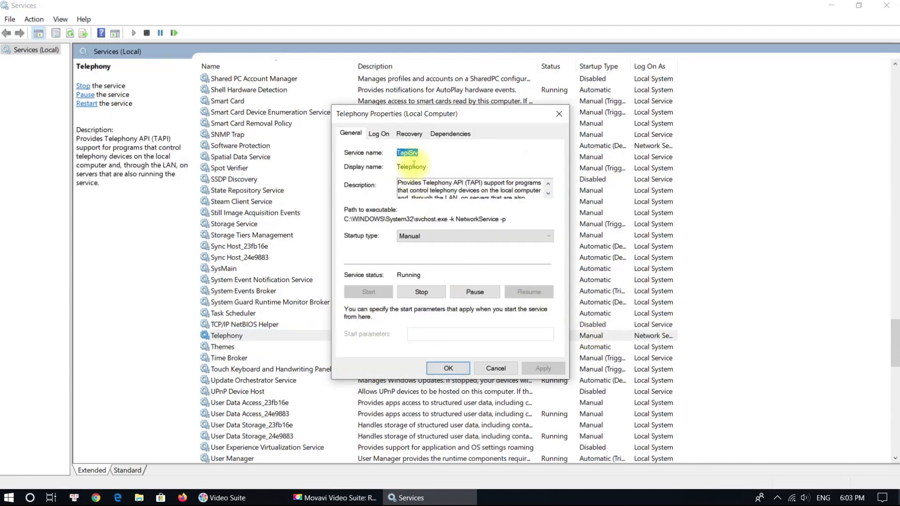
{"action": "left_click", "coordinate": [474, 235]}
{"action": "left_click", "coordinate": [412, 274]}
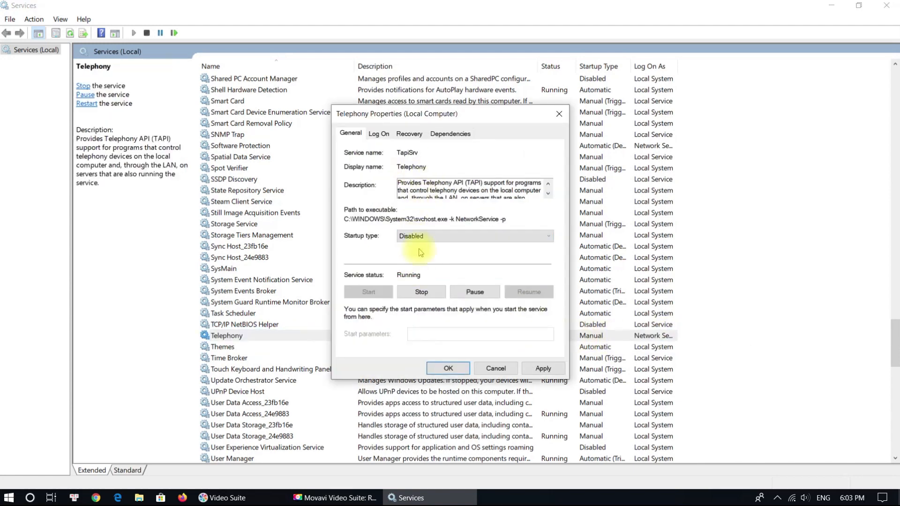
{"action": "left_click", "coordinate": [420, 291]}
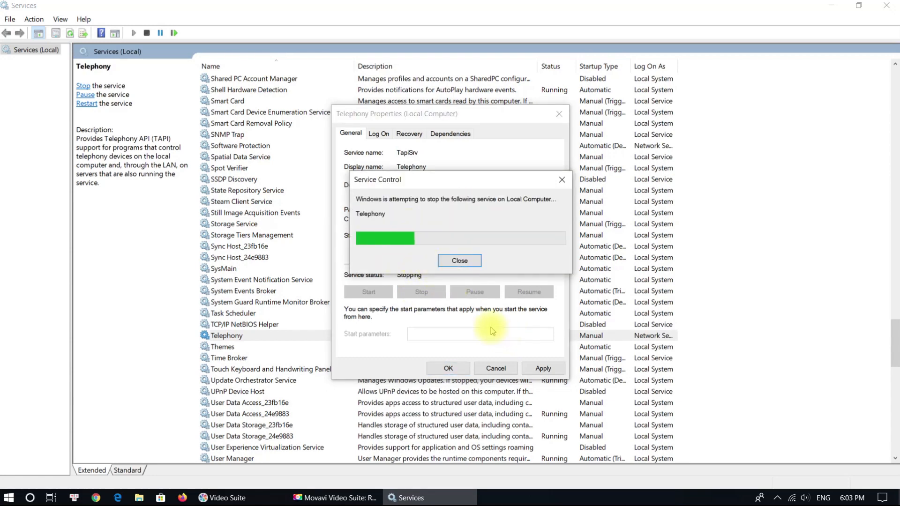
{"action": "left_click", "coordinate": [542, 368]}
{"action": "left_click", "coordinate": [465, 371]}
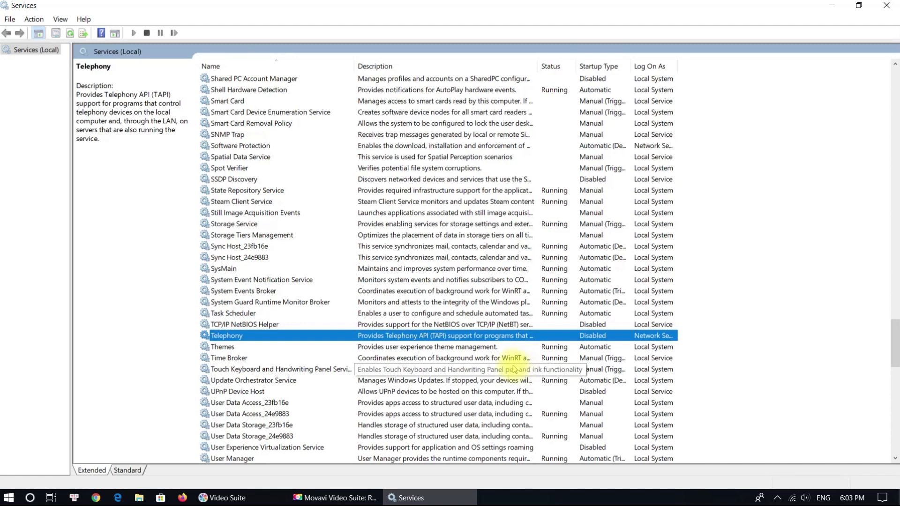
Set the Themes service's startup type to Manual, stop the service and apply the change
{"action": "double_click", "coordinate": [512, 347]}
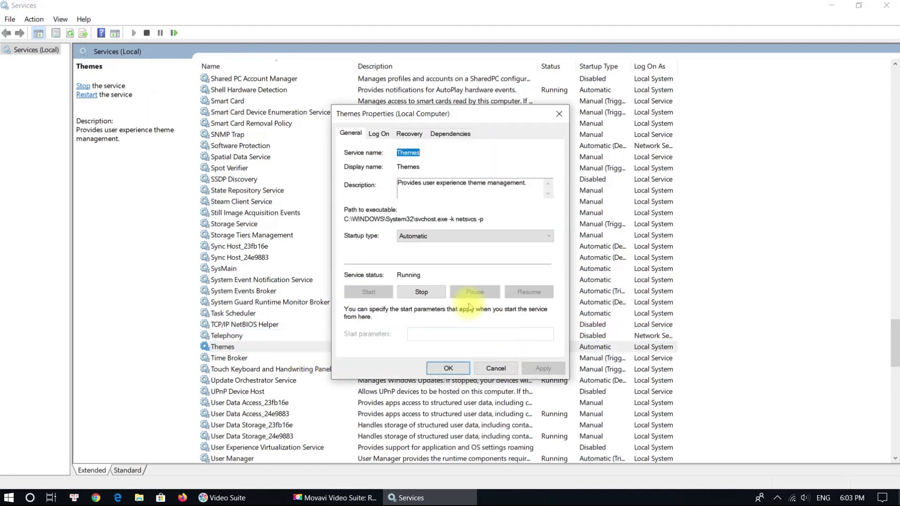
{"action": "left_click", "coordinate": [427, 237]}
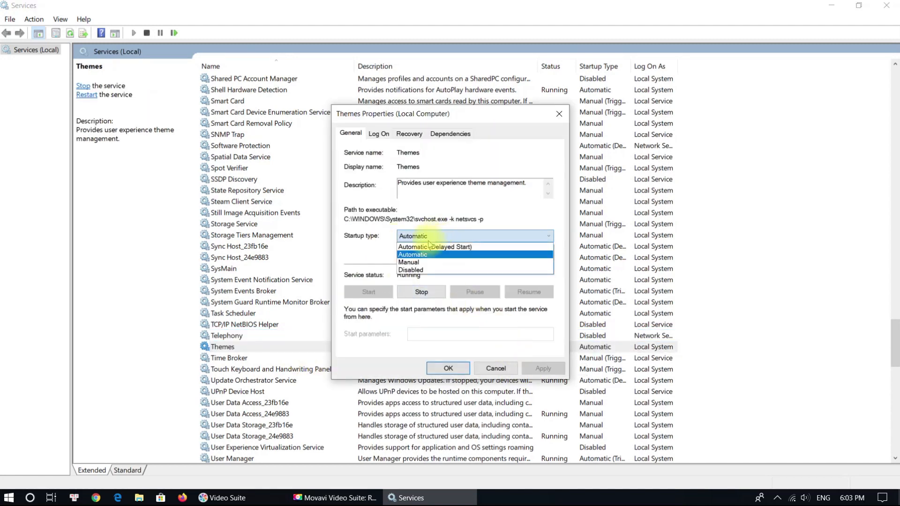
{"action": "left_click", "coordinate": [419, 262]}
{"action": "left_click", "coordinate": [422, 291]}
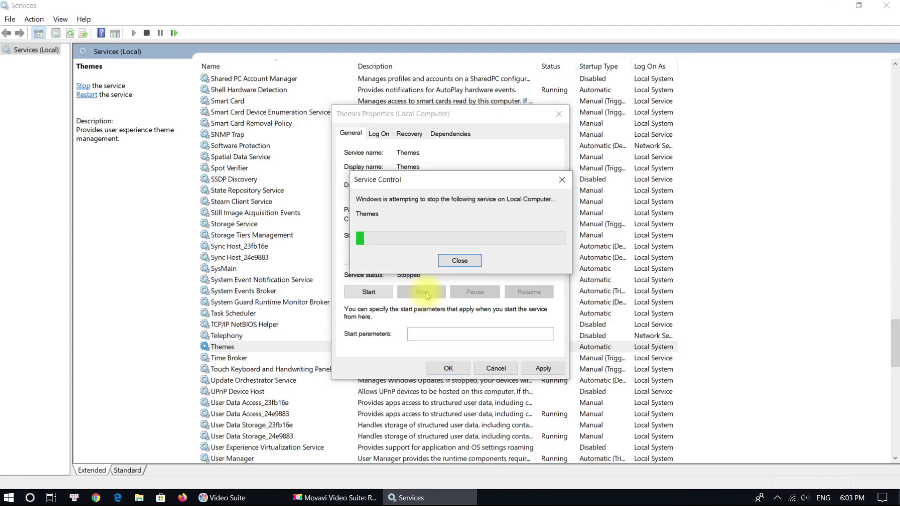
{"action": "left_click", "coordinate": [543, 368]}
{"action": "left_click", "coordinate": [448, 369]}
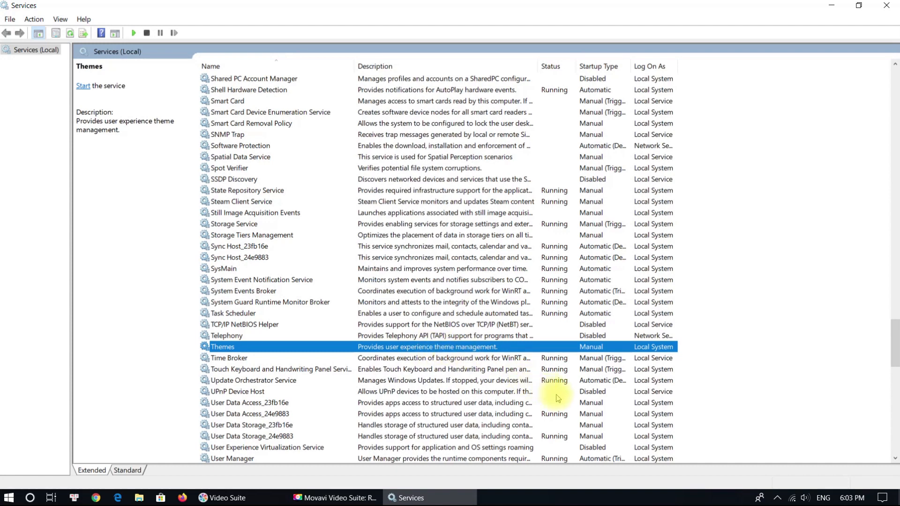
Set the Update Orchestrator Service's startup type to Manual, stop the service and apply the change
{"action": "scroll", "coordinate": [442, 378], "scroll_direction": "down", "scroll_amount": 2}
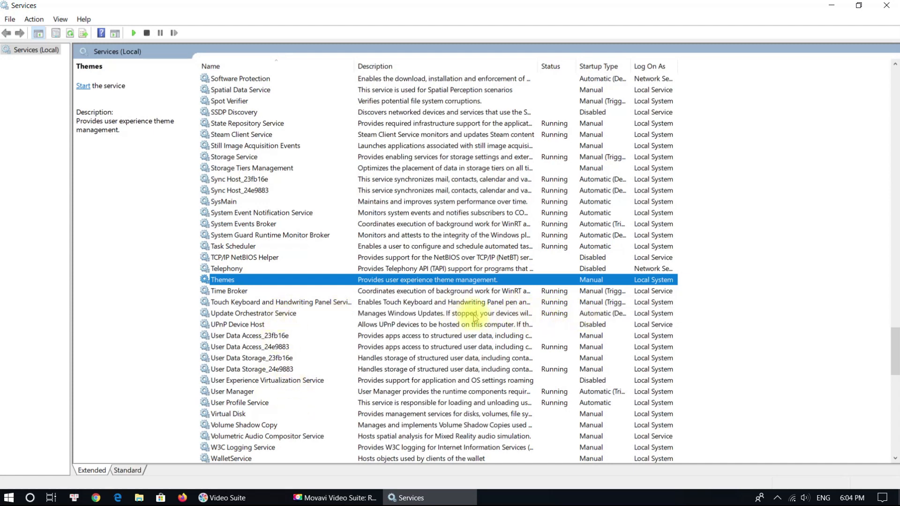
{"action": "double_click", "coordinate": [492, 313]}
{"action": "left_click", "coordinate": [454, 244]}
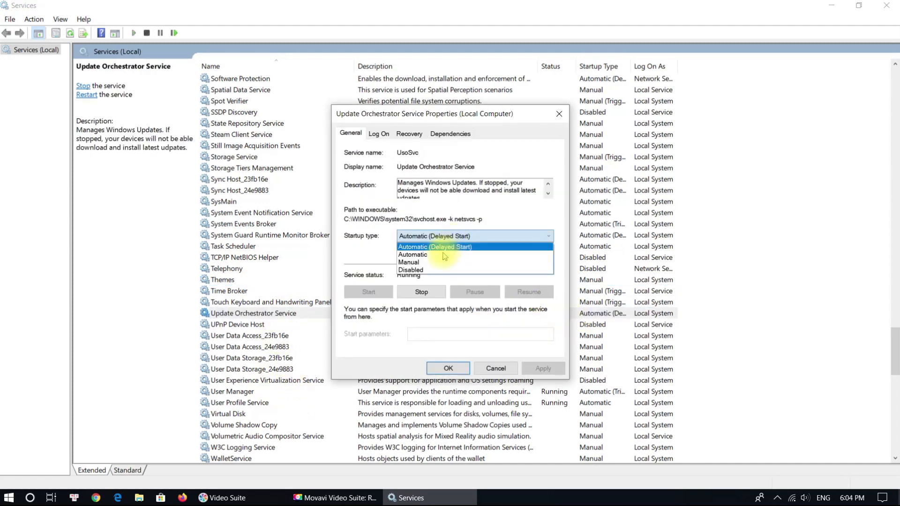
{"action": "left_click", "coordinate": [442, 261]}
{"action": "left_click", "coordinate": [421, 292]}
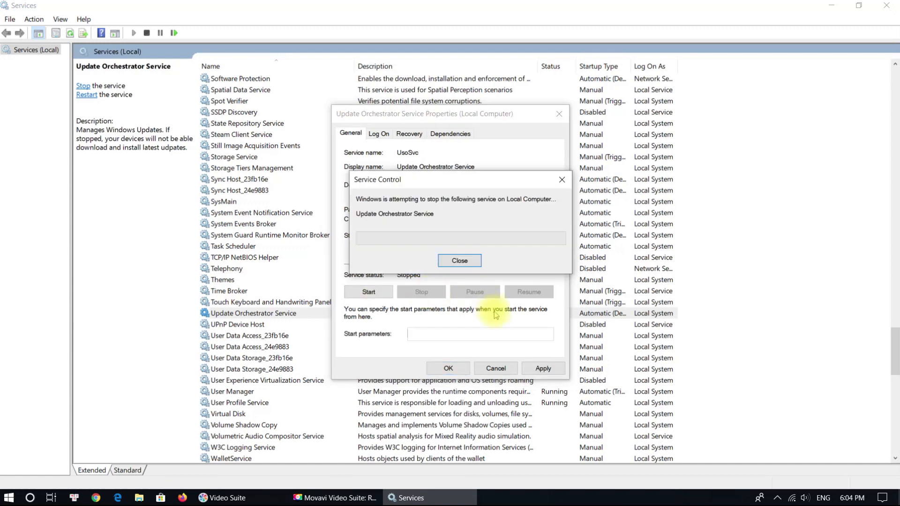
{"action": "left_click", "coordinate": [527, 368]}
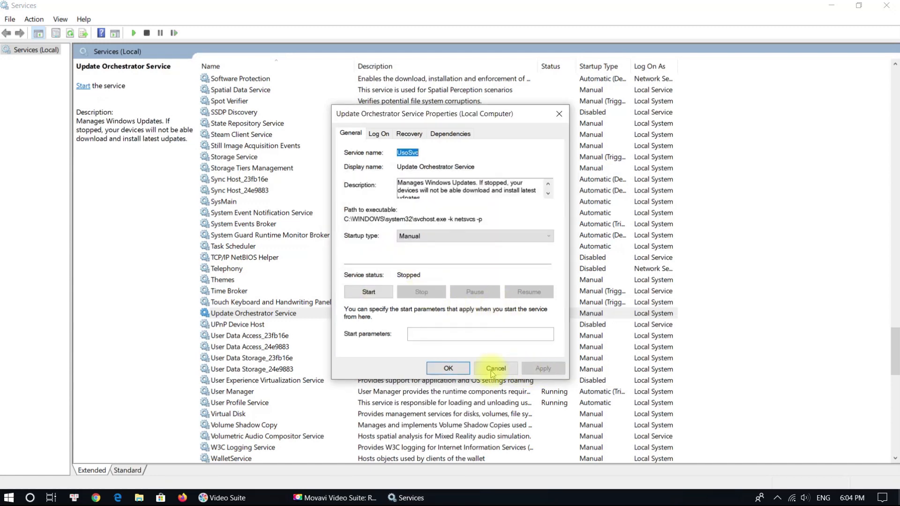
{"action": "left_click", "coordinate": [443, 368]}
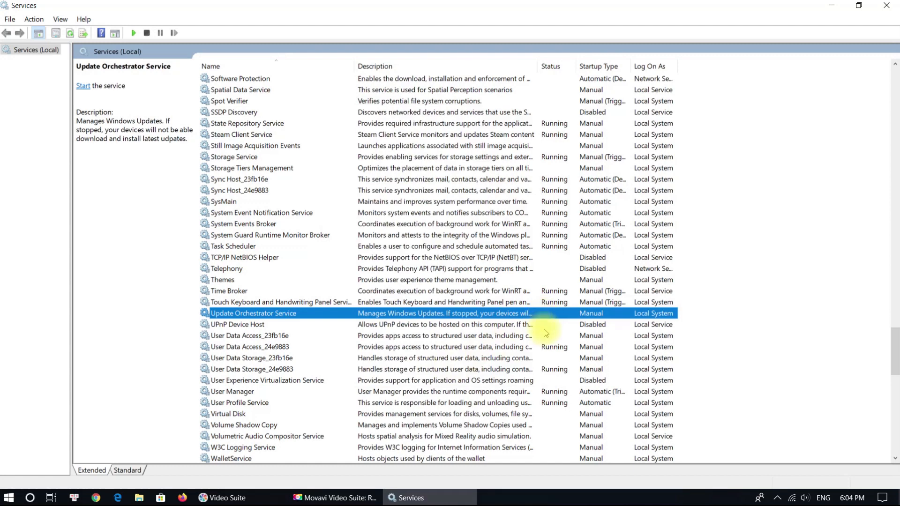
Set the Waves Audio Services startup type to Manual, stop the service and save the change
{"action": "scroll", "coordinate": [534, 358], "scroll_direction": "down", "scroll_amount": 4}
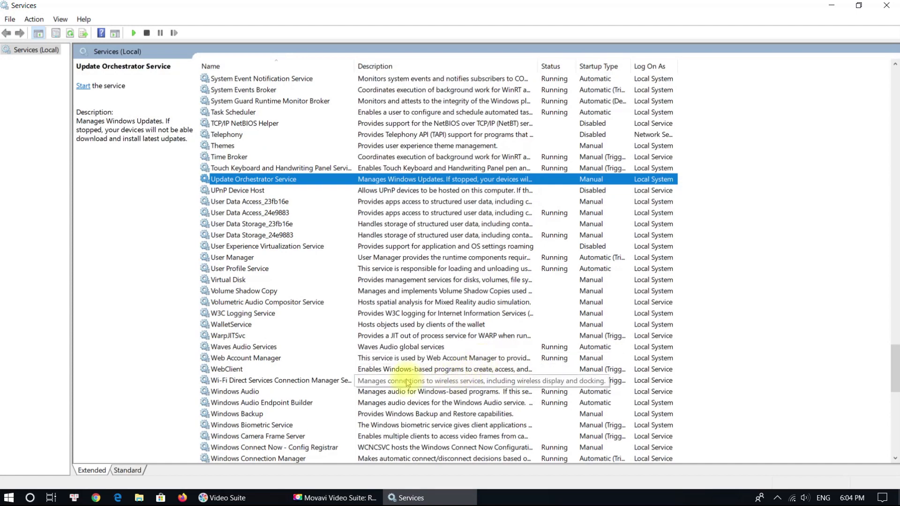
{"action": "scroll", "coordinate": [413, 388], "scroll_direction": "down", "scroll_amount": 1}
{"action": "scroll", "coordinate": [375, 379], "scroll_direction": "down", "scroll_amount": 4}
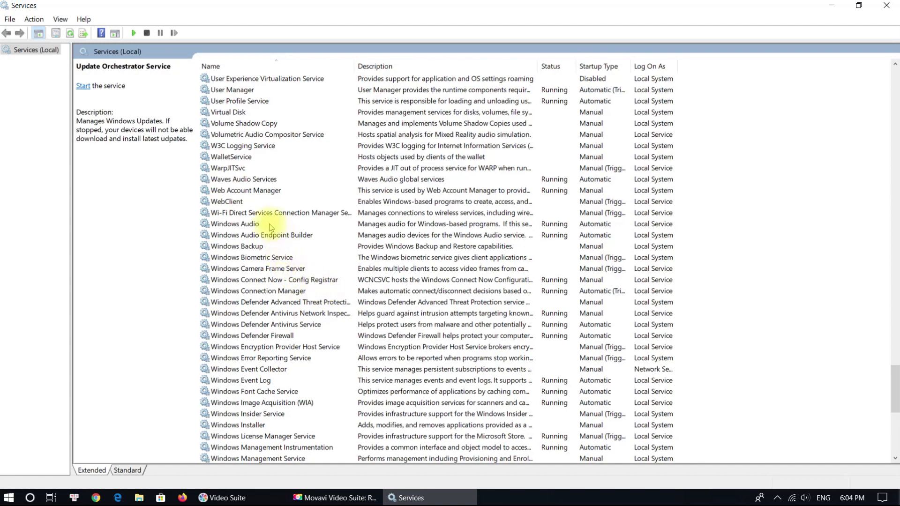
{"action": "left_click", "coordinate": [477, 181]}
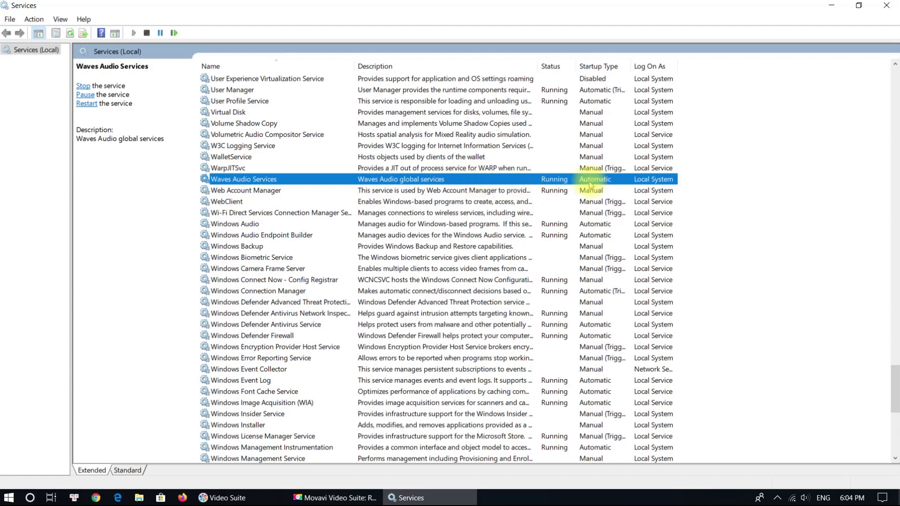
{"action": "left_click", "coordinate": [412, 236]}
{"action": "left_click", "coordinate": [412, 264]}
{"action": "left_click", "coordinate": [421, 292]}
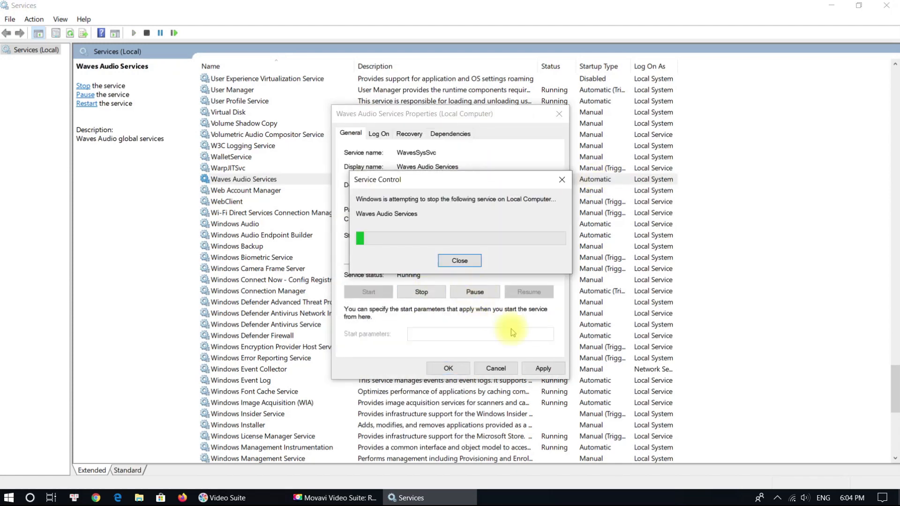
{"action": "left_click", "coordinate": [447, 368]}
Set the Windows Font Cache Service's startup type to Manual and save the change
{"action": "left_click", "coordinate": [346, 380]}
{"action": "scroll", "coordinate": [528, 390], "scroll_direction": "down", "scroll_amount": 3}
{"action": "left_click", "coordinate": [513, 292]}
{"action": "double_click", "coordinate": [512, 294]}
{"action": "left_click", "coordinate": [446, 237]}
{"action": "left_click", "coordinate": [433, 263]}
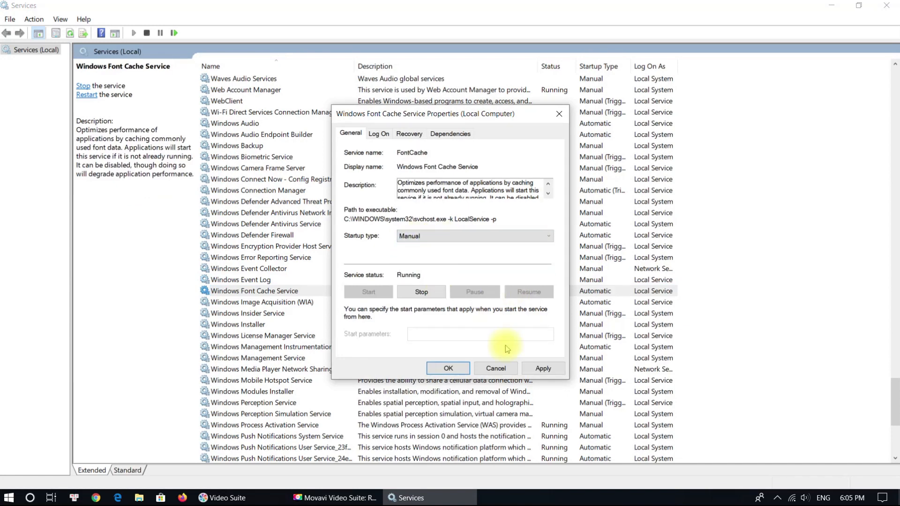
{"action": "left_click", "coordinate": [543, 369]}
{"action": "left_click", "coordinate": [440, 369]}
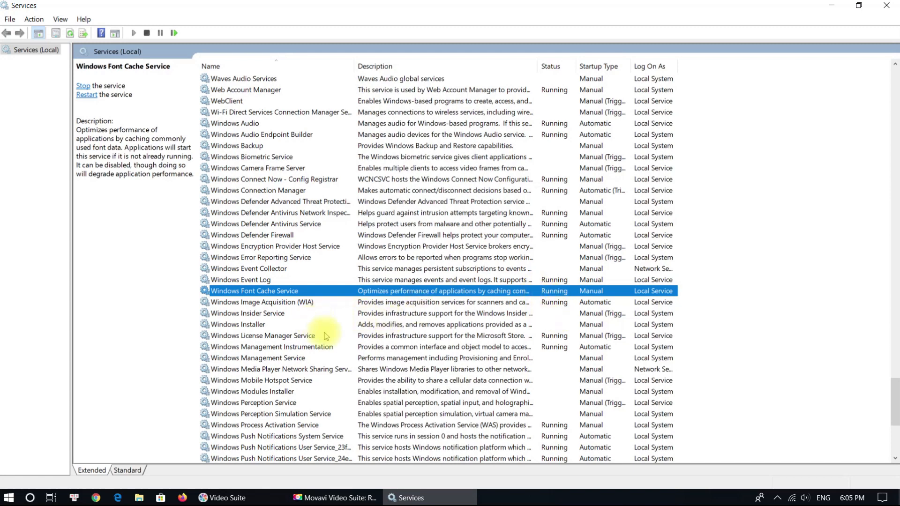
Set the Windows Search service's startup type to Disabled, stop the service and save the change
{"action": "scroll", "coordinate": [325, 347], "scroll_direction": "down", "scroll_amount": 3}
{"action": "scroll", "coordinate": [265, 358], "scroll_direction": "down", "scroll_amount": 2}
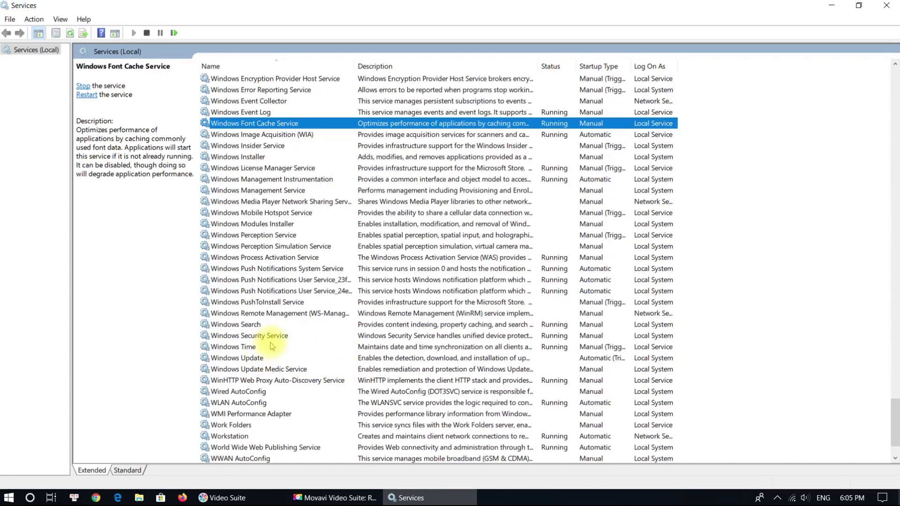
{"action": "left_click", "coordinate": [268, 325]}
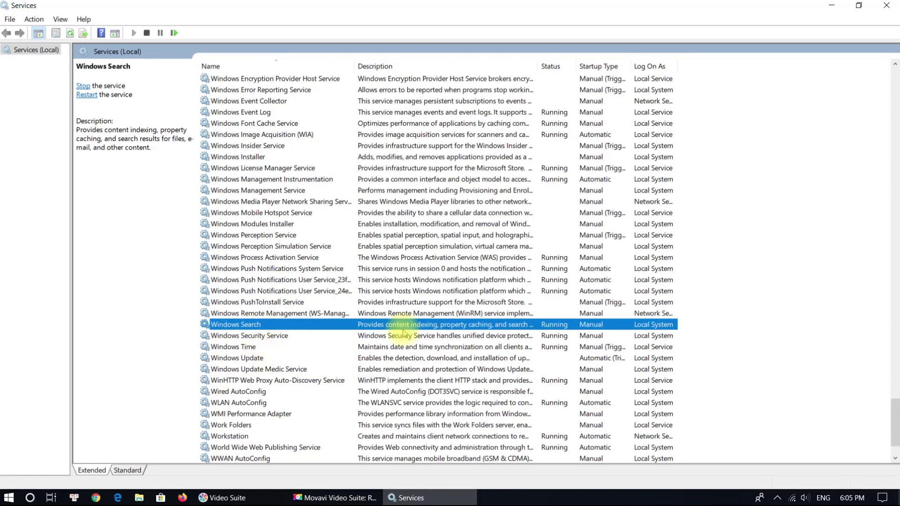
{"action": "double_click", "coordinate": [573, 328]}
{"action": "left_click", "coordinate": [412, 237]}
{"action": "left_click", "coordinate": [422, 273]}
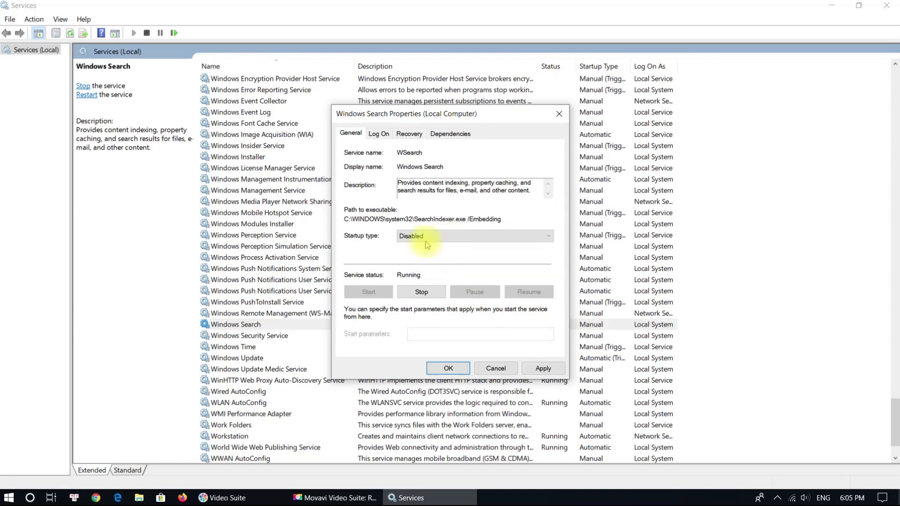
{"action": "left_click", "coordinate": [422, 291]}
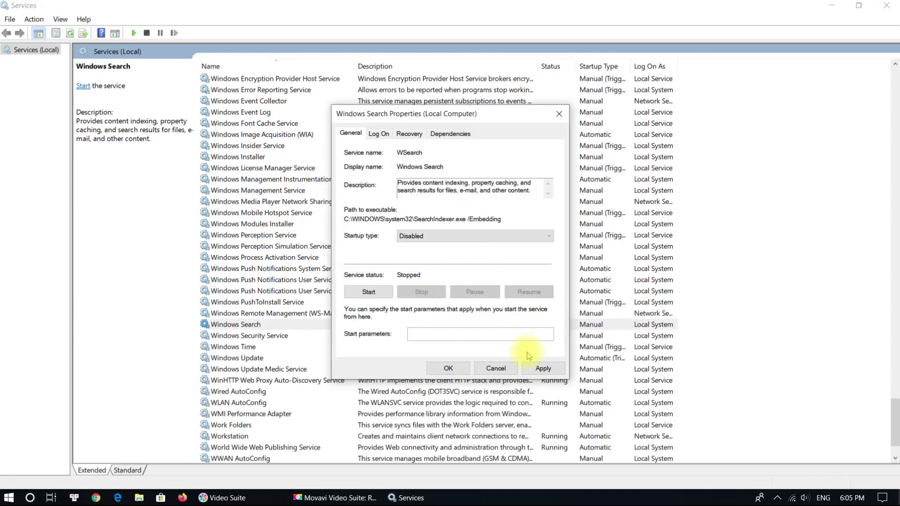
{"action": "left_click", "coordinate": [538, 369]}
{"action": "left_click", "coordinate": [443, 368]}
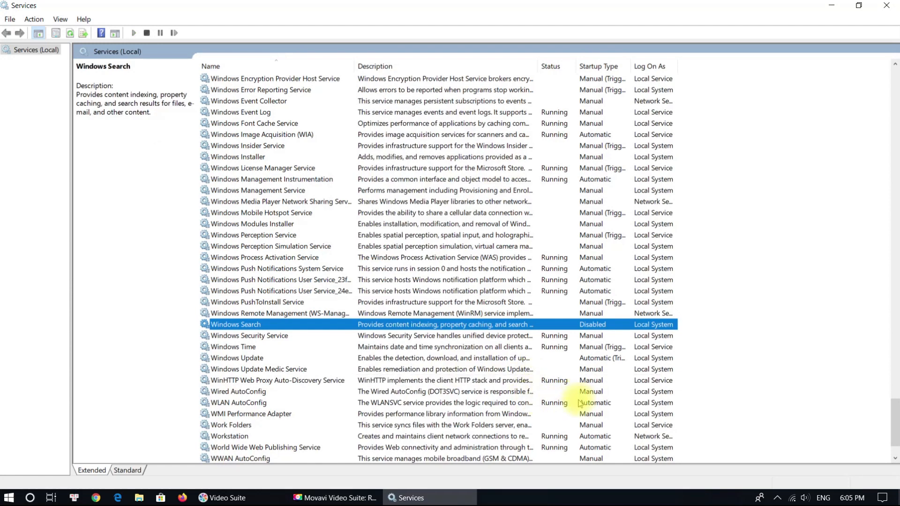
Set the Windows Time service's startup type to Disabled, stop the service and save the change
{"action": "double_click", "coordinate": [561, 349]}
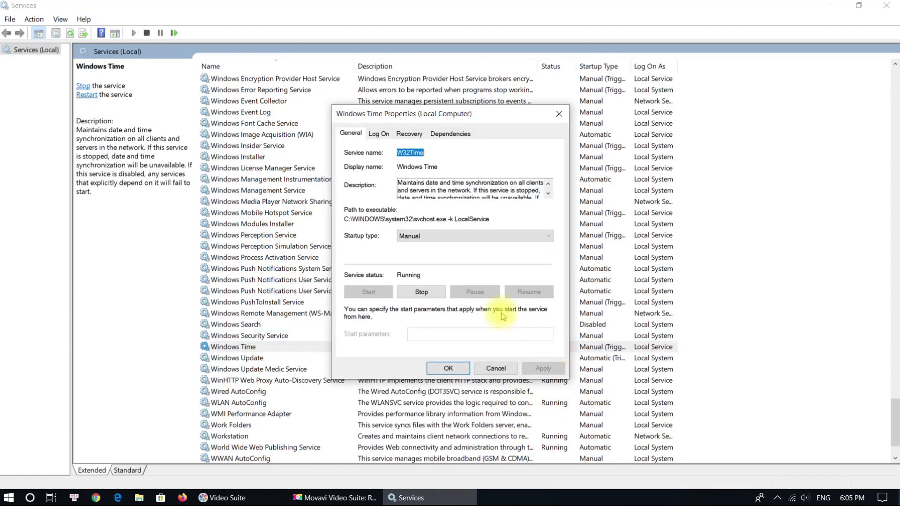
{"action": "left_click", "coordinate": [428, 237]}
{"action": "left_click", "coordinate": [414, 271]}
{"action": "left_click", "coordinate": [412, 293]}
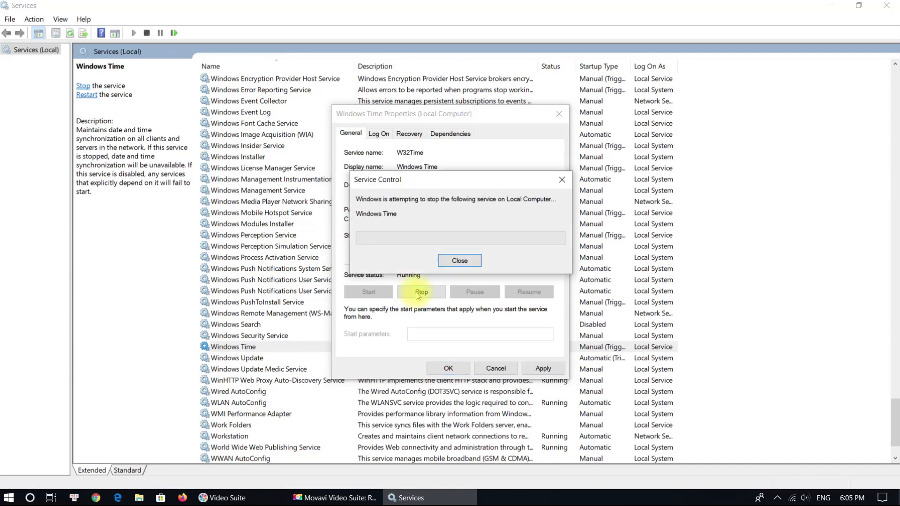
{"action": "left_click", "coordinate": [542, 368]}
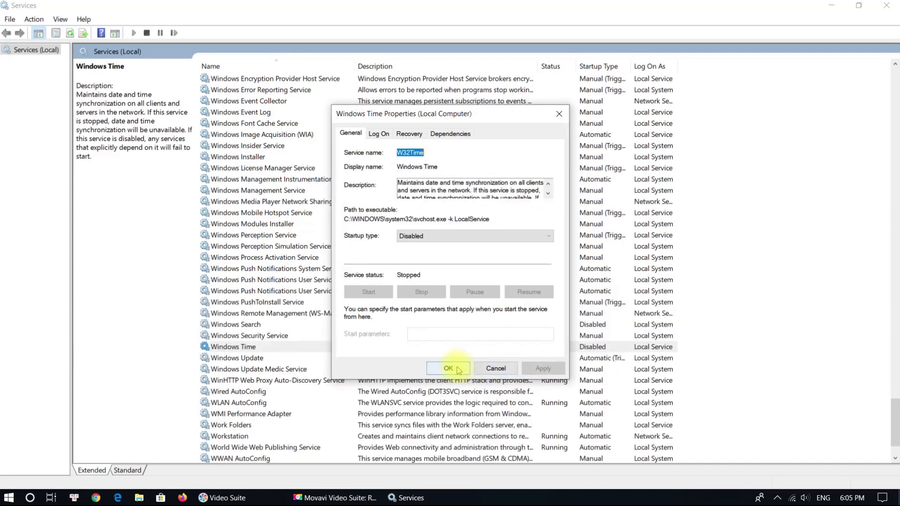
{"action": "left_click", "coordinate": [458, 368]}
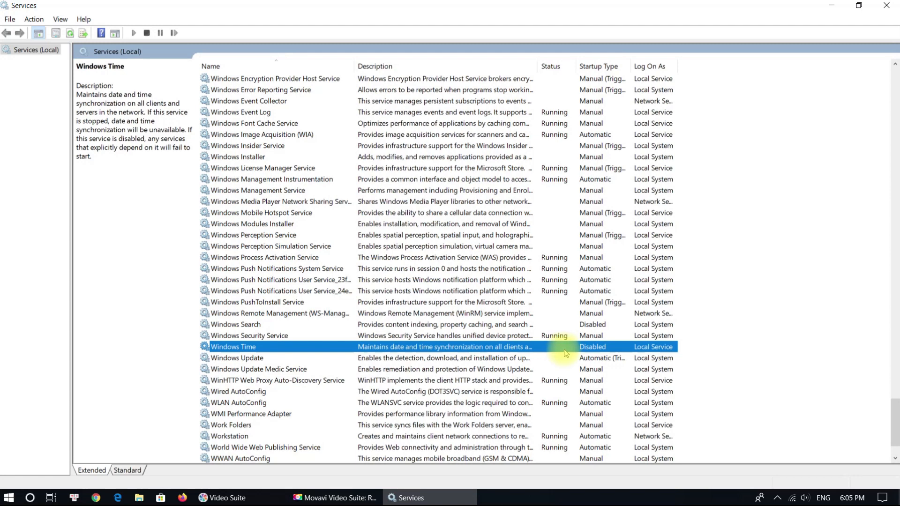
Set the Workstation service's startup type to Disabled, stop the service and save the change
{"action": "left_click", "coordinate": [549, 380]}
{"action": "scroll", "coordinate": [515, 375], "scroll_direction": "down", "scroll_amount": 2}
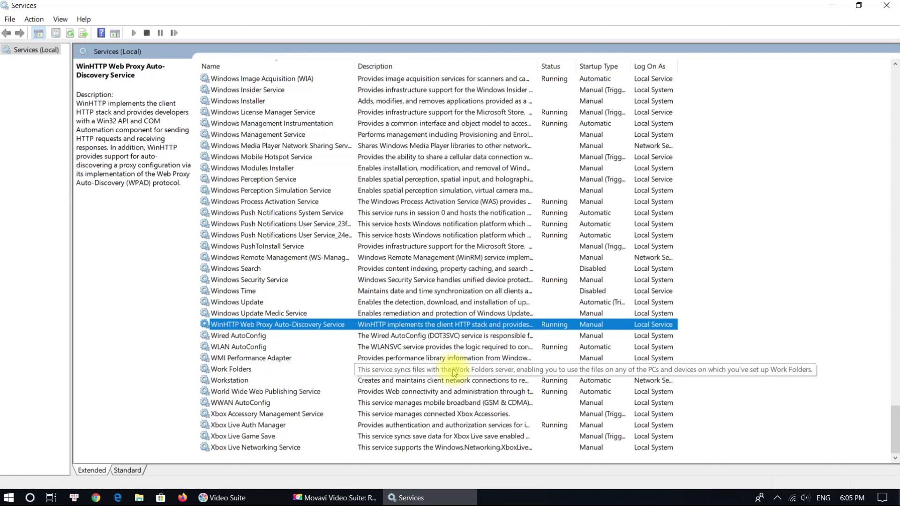
{"action": "double_click", "coordinate": [575, 381]}
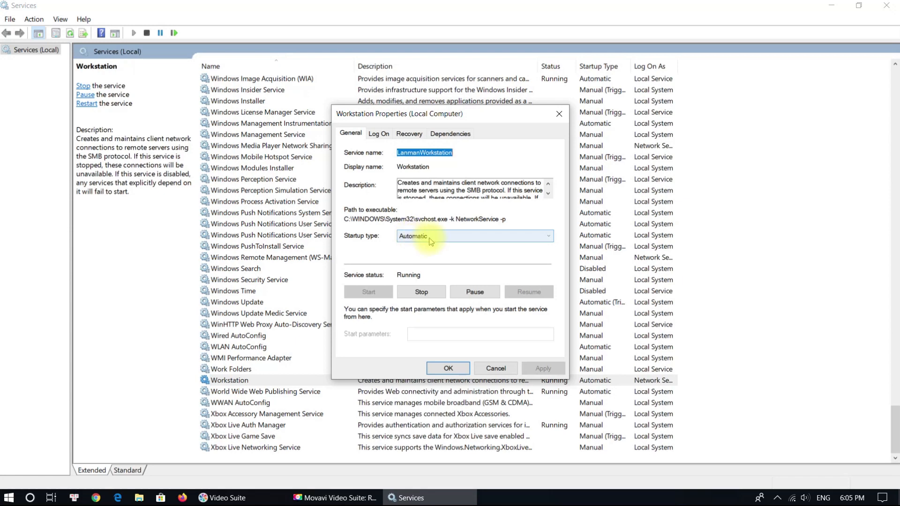
{"action": "left_click", "coordinate": [426, 236]}
{"action": "left_click", "coordinate": [422, 268]}
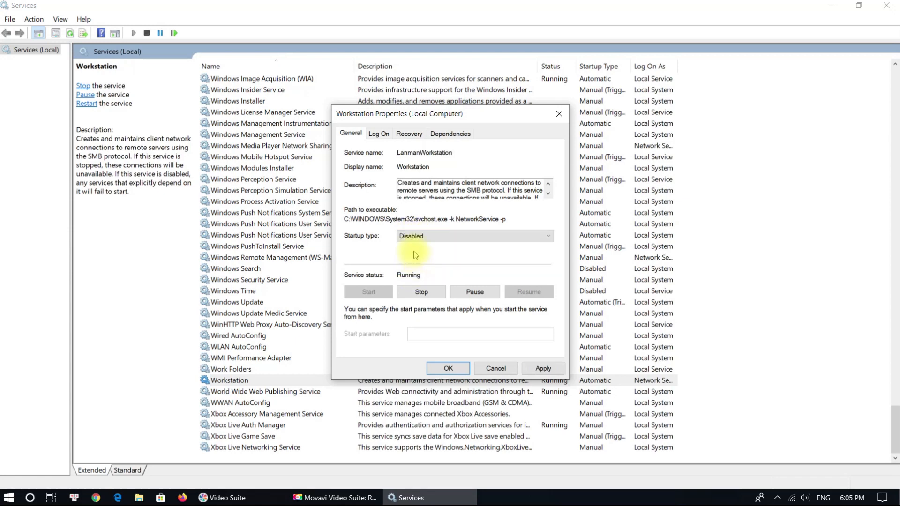
{"action": "left_click", "coordinate": [421, 292]}
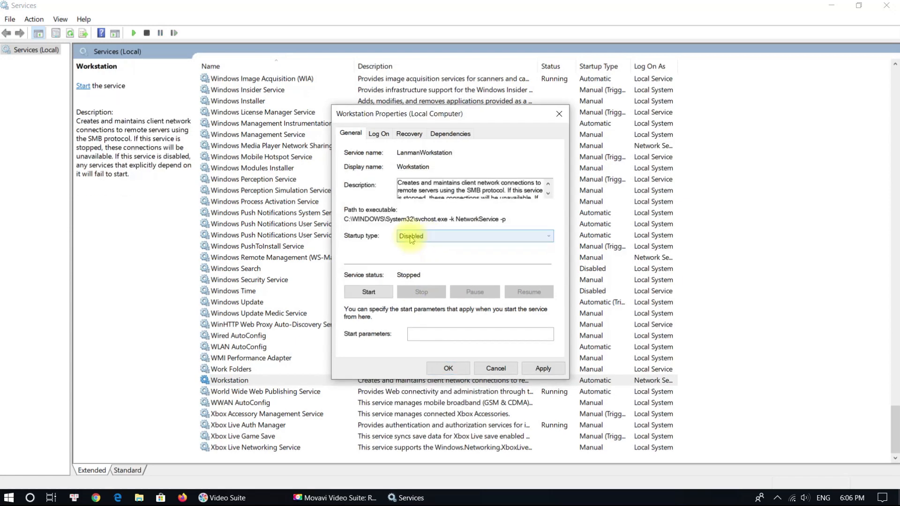
{"action": "left_click", "coordinate": [541, 367]}
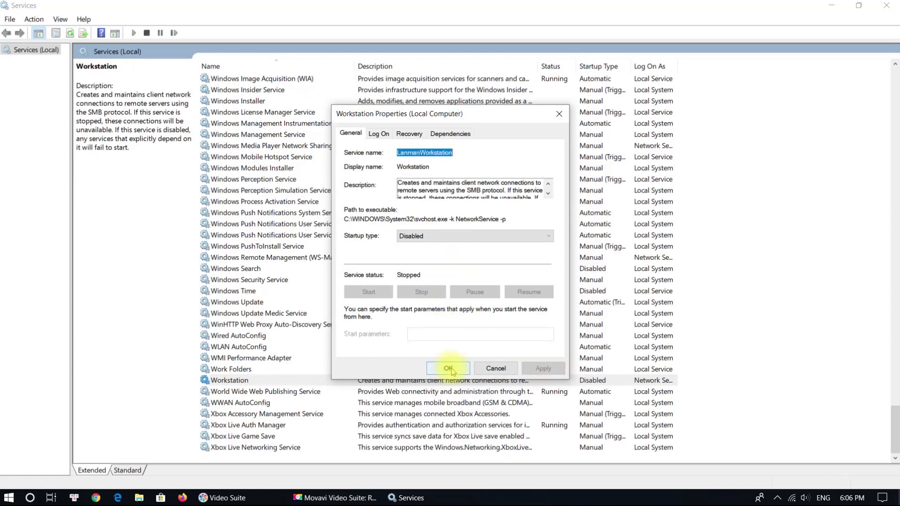
{"action": "left_click", "coordinate": [450, 368]}
Set the World Wide Web Publishing Service's startup type to Disabled, stop the service and save the change
{"action": "left_click", "coordinate": [447, 391]}
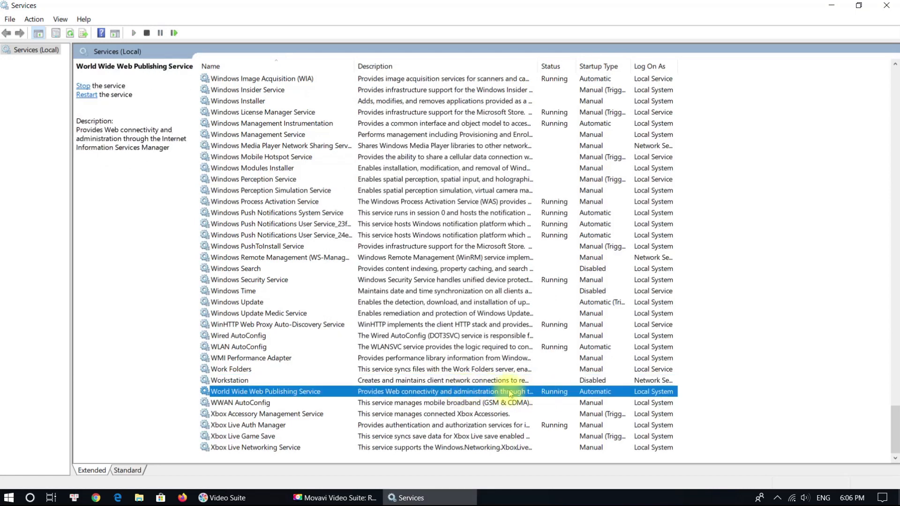
{"action": "double_click", "coordinate": [469, 395]}
{"action": "left_click", "coordinate": [424, 236]}
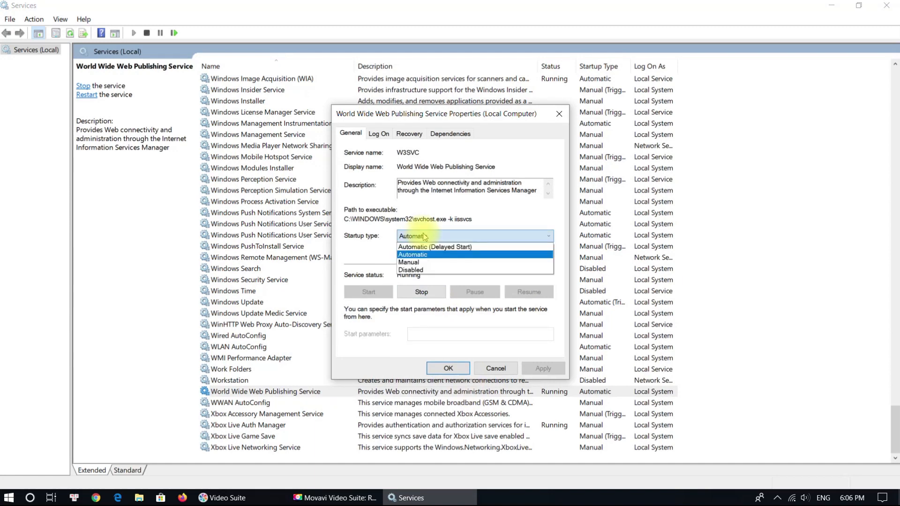
{"action": "left_click", "coordinate": [420, 271]}
{"action": "left_click", "coordinate": [421, 291]}
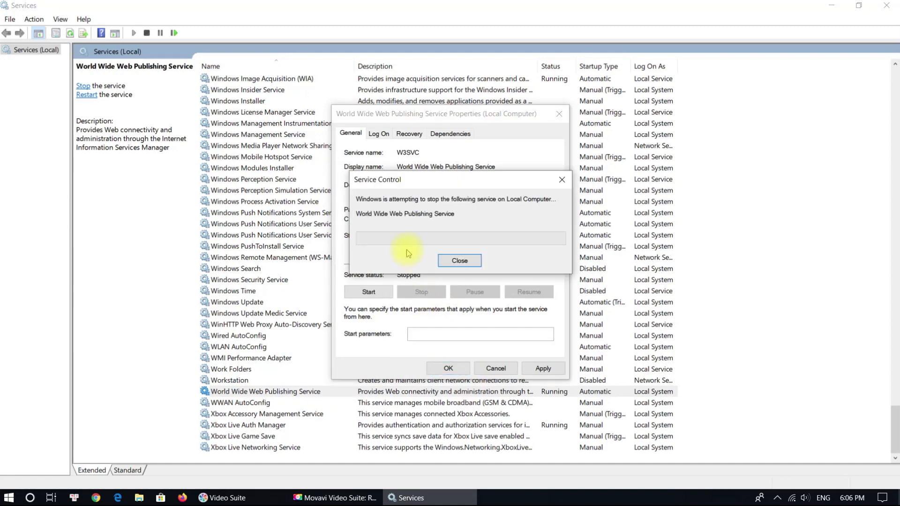
{"action": "left_click", "coordinate": [452, 263]}
{"action": "left_click", "coordinate": [529, 365]}
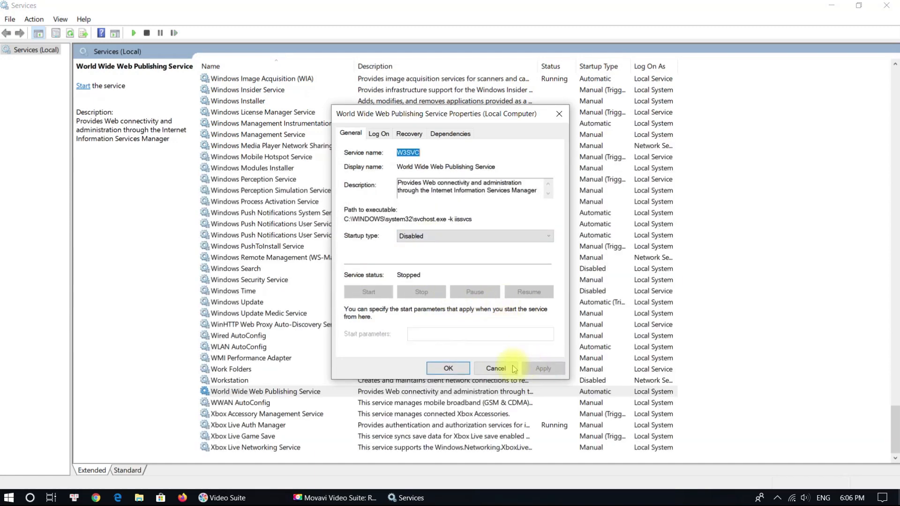
{"action": "left_click", "coordinate": [449, 368]}
Check the Workstation and World Wide Web Publishing Service entries and close the Services window
{"action": "left_click", "coordinate": [468, 380]}
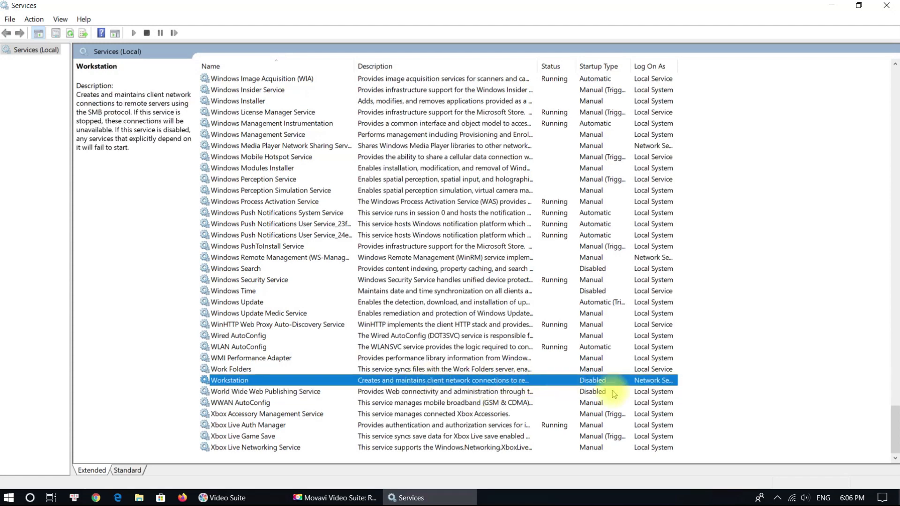
{"action": "left_click", "coordinate": [591, 393]}
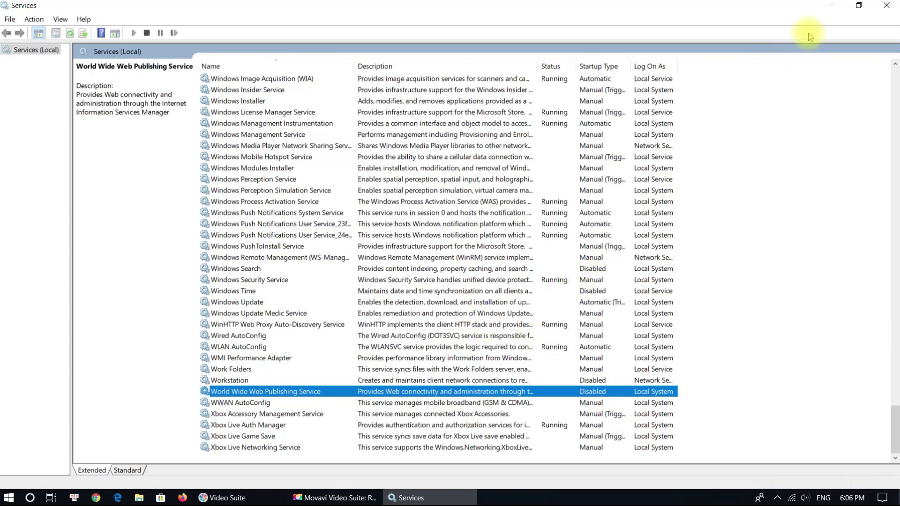
{"action": "left_click", "coordinate": [886, 6]}
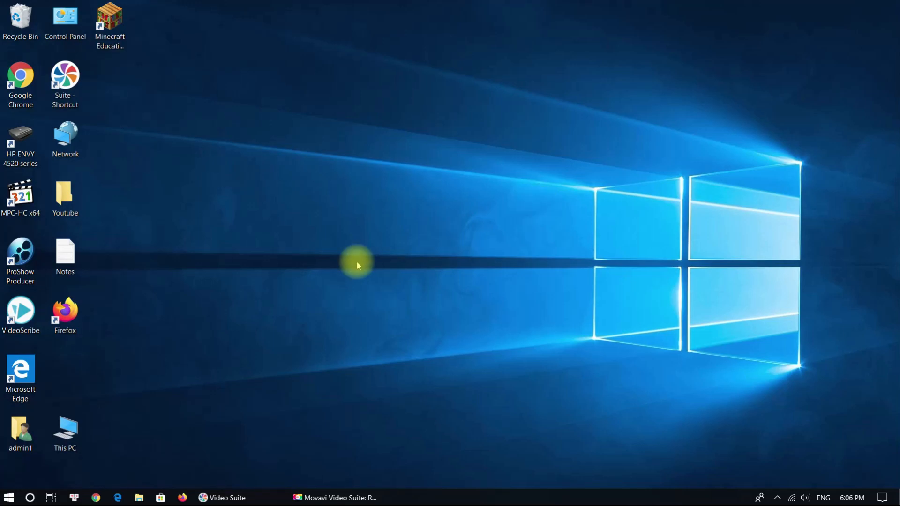